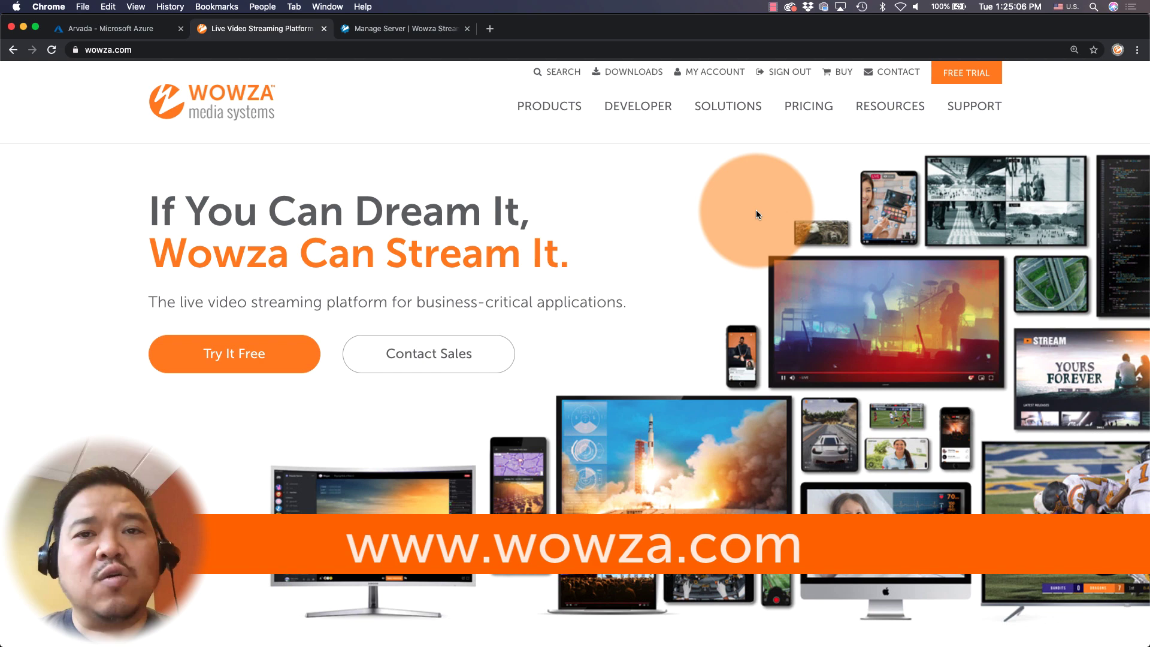
Open My Account's StreamLock tab and select the streamlock.net hostname under My SSL certificates
left_click(701, 74)
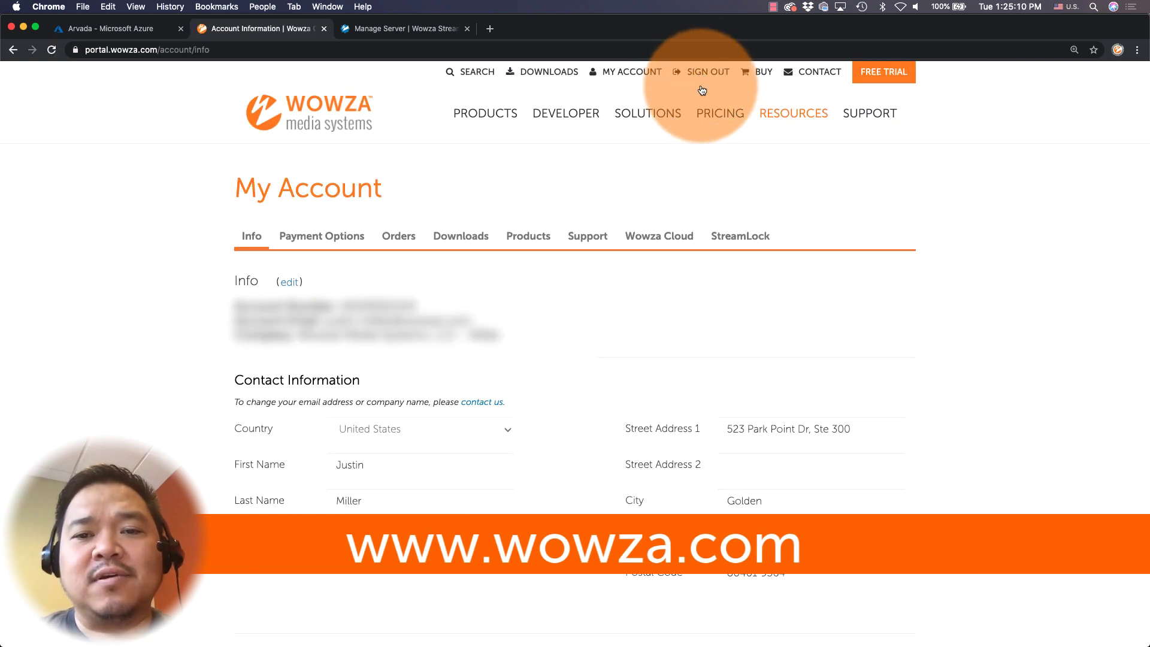
left_click(749, 243)
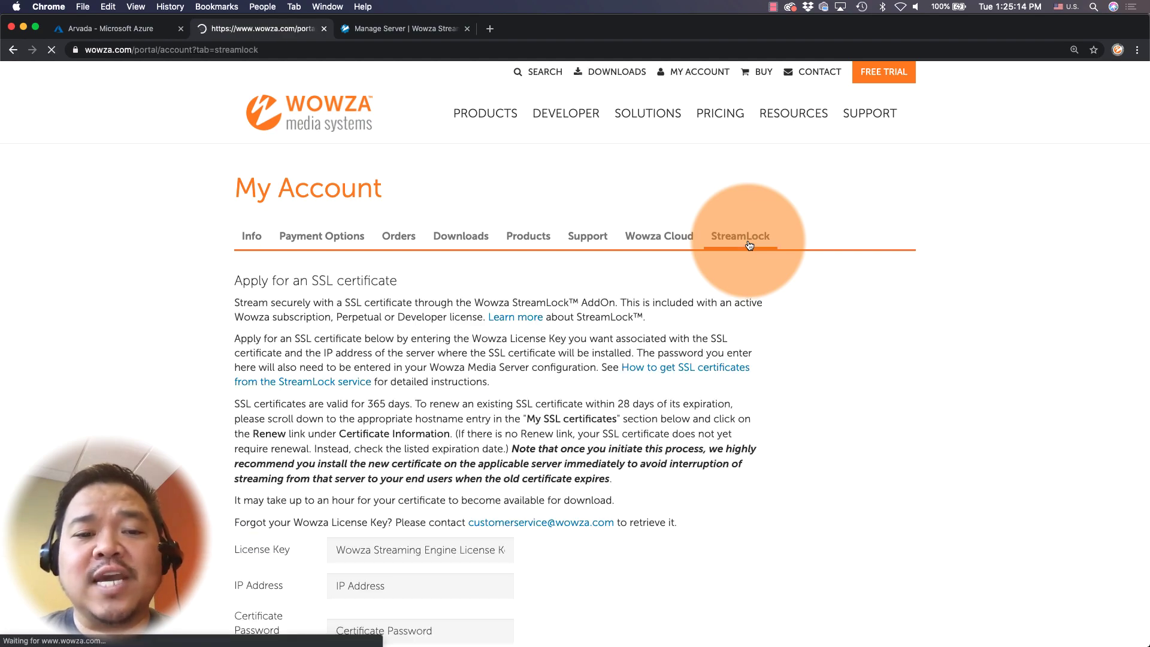
scroll(748, 244, "down", 10)
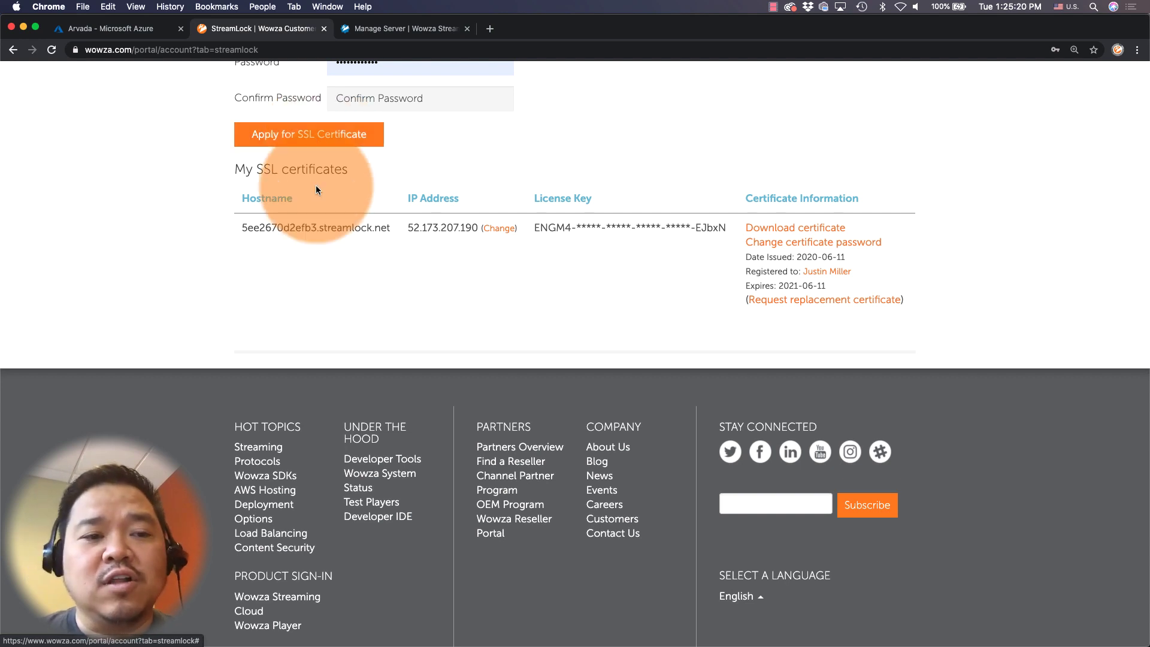
left_click_drag(240, 228, 389, 233)
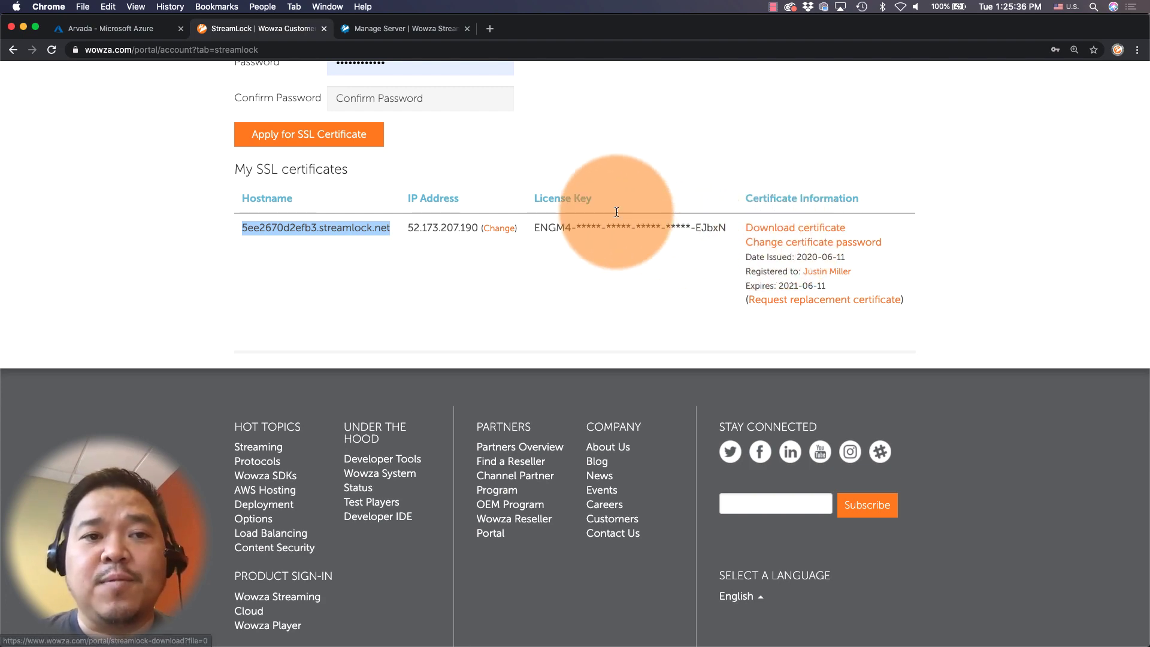
Put _defaultVHost_ setup into edit mode and scroll to the streamlock host port 443
left_click(422, 35)
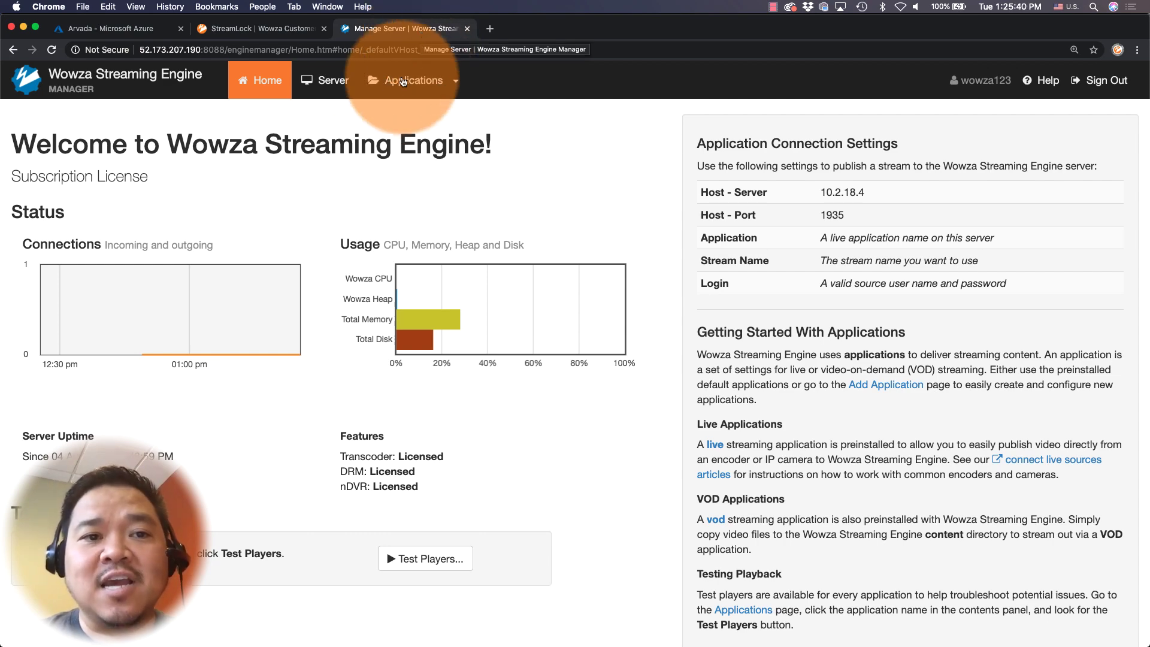
left_click(327, 89)
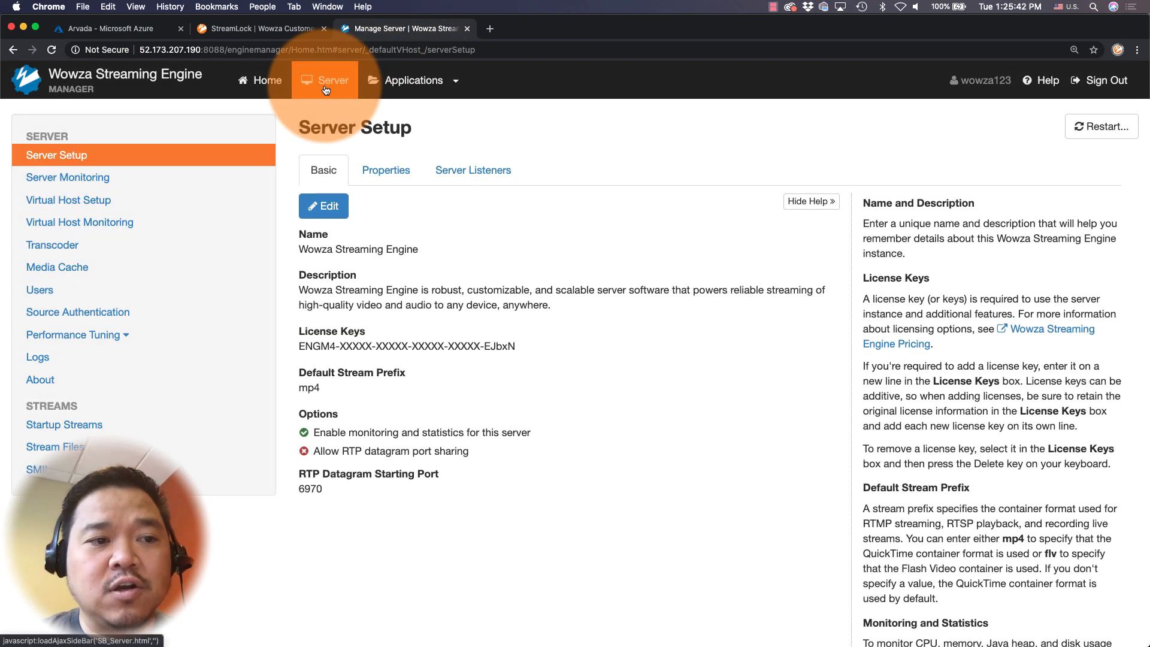
left_click(112, 202)
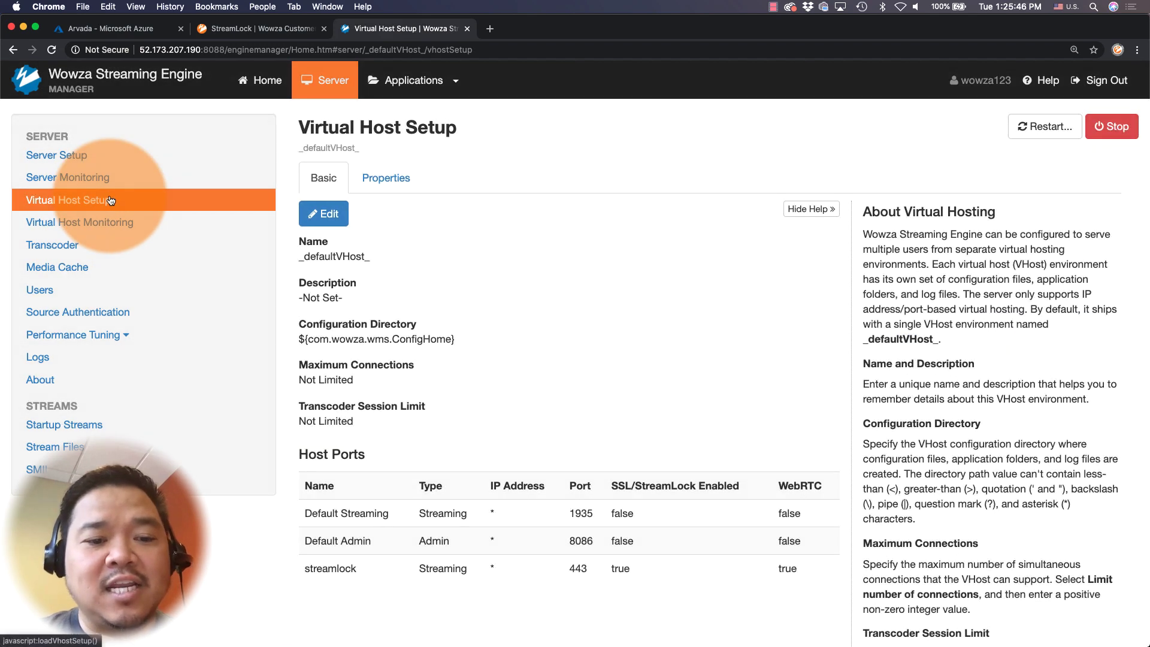
left_click(321, 217)
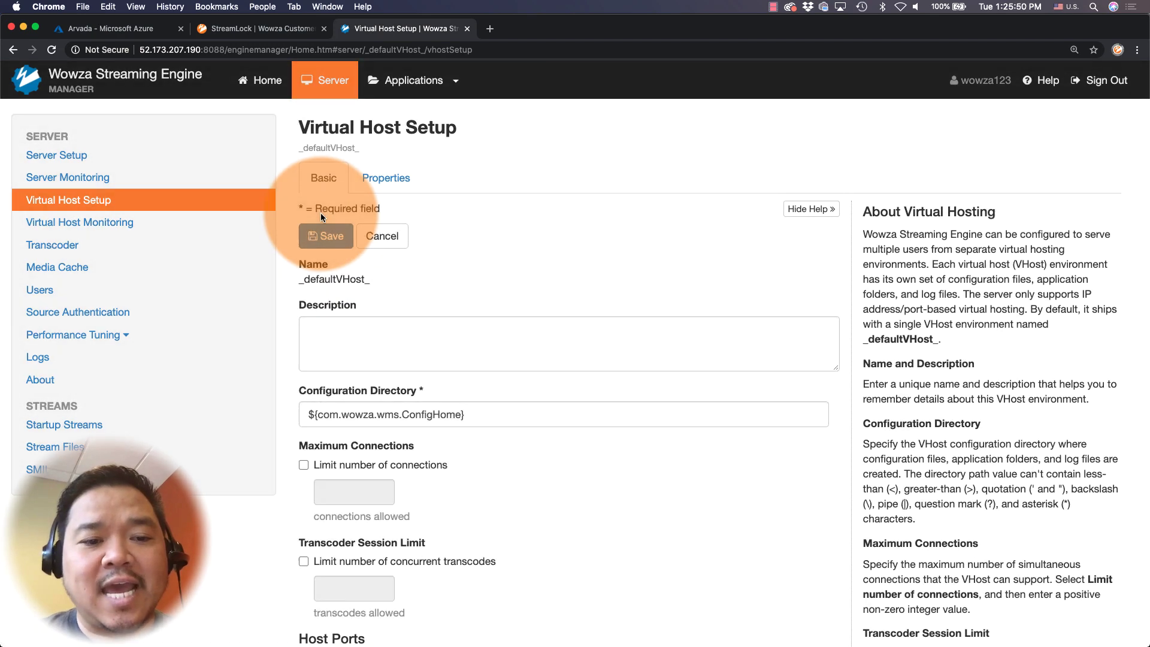
scroll(321, 213, "down", 6)
scroll(321, 213, "down", 1)
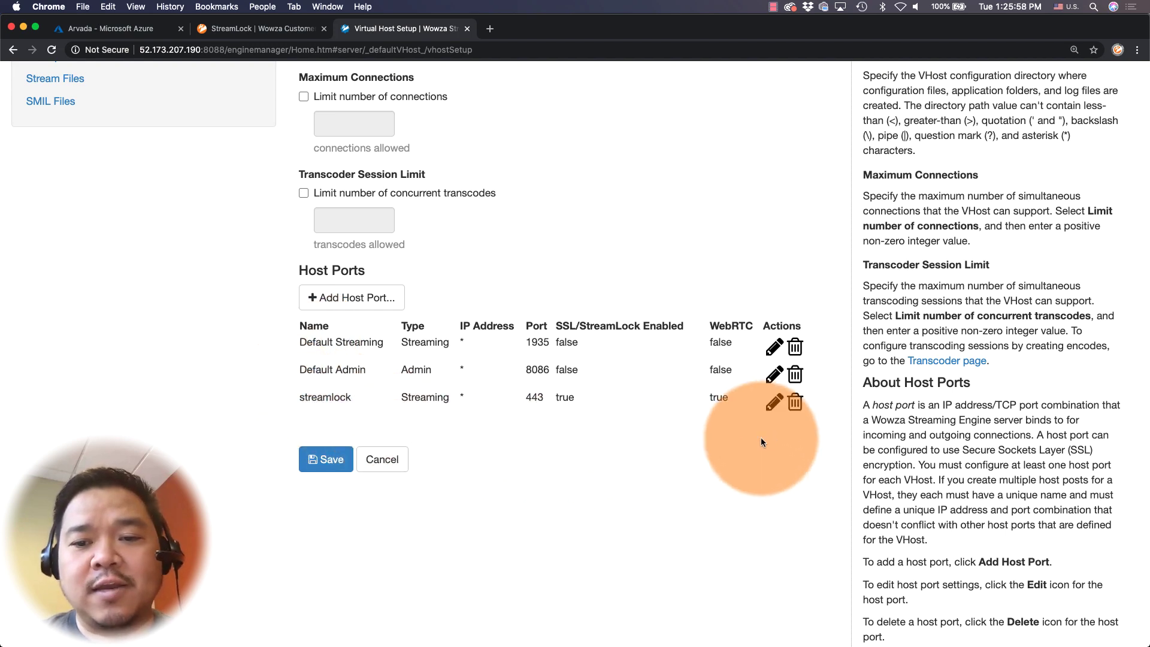
left_click(774, 403)
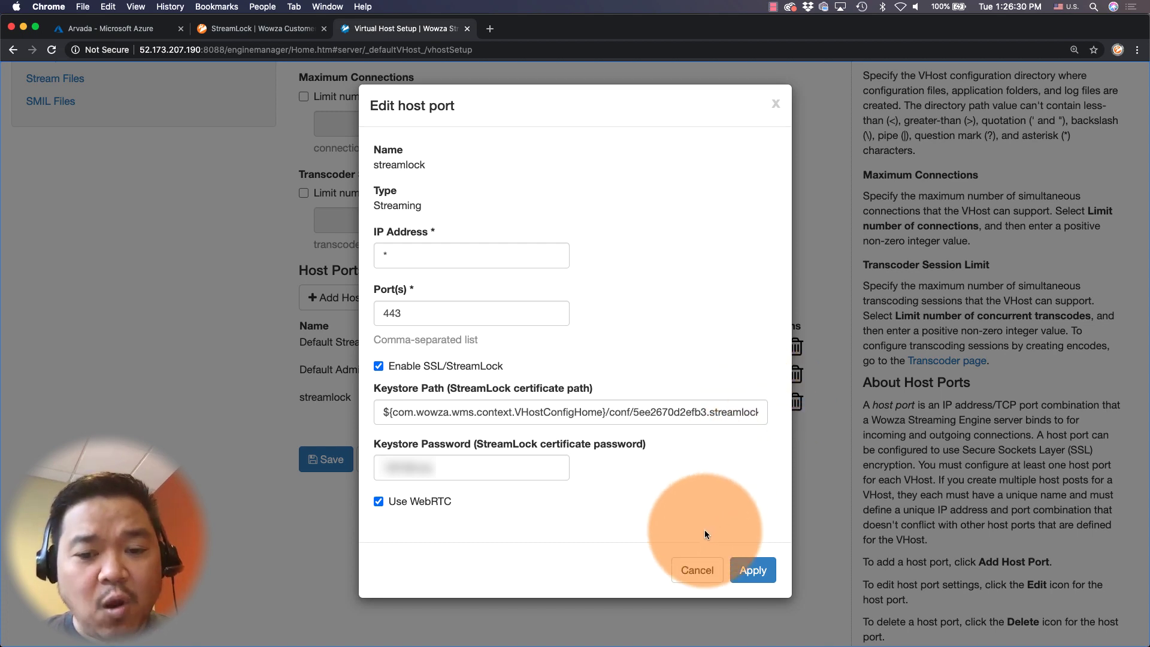
left_click(697, 570)
Add a new Live application named denver
scroll(696, 562, "up", 6)
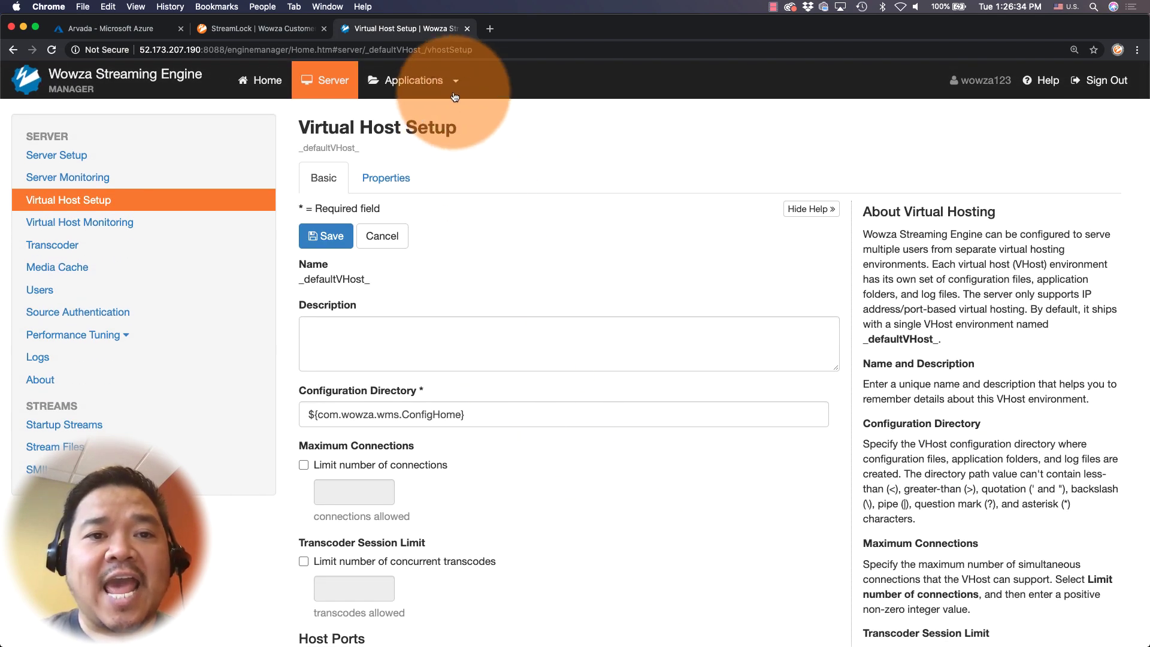
left_click(453, 82)
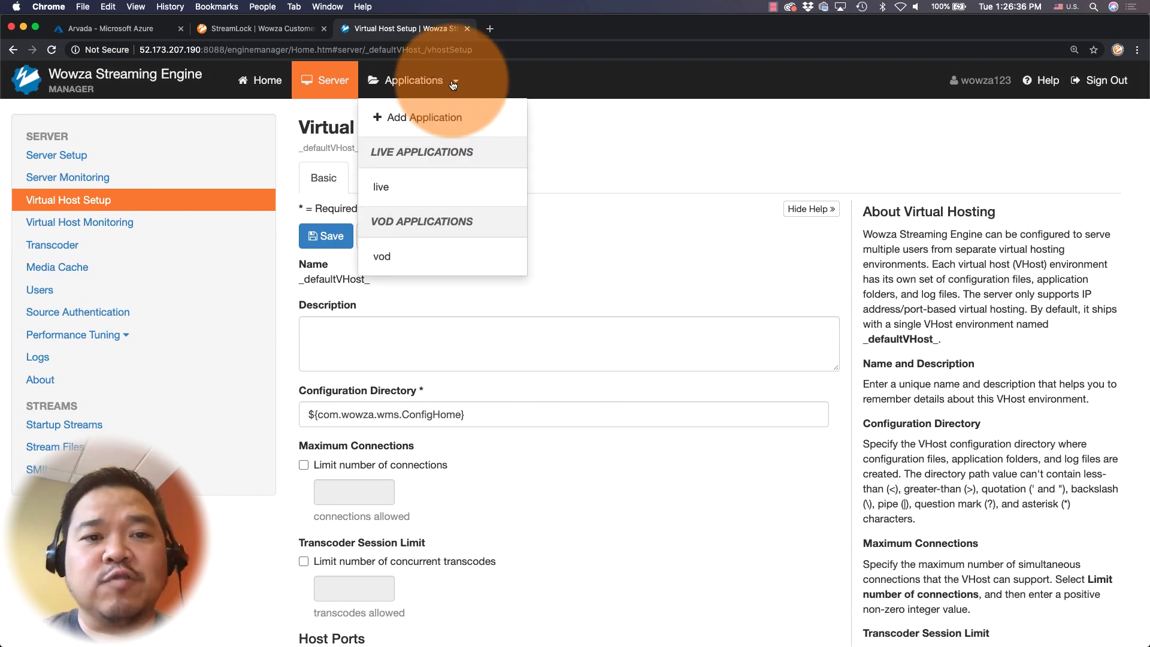
left_click(419, 117)
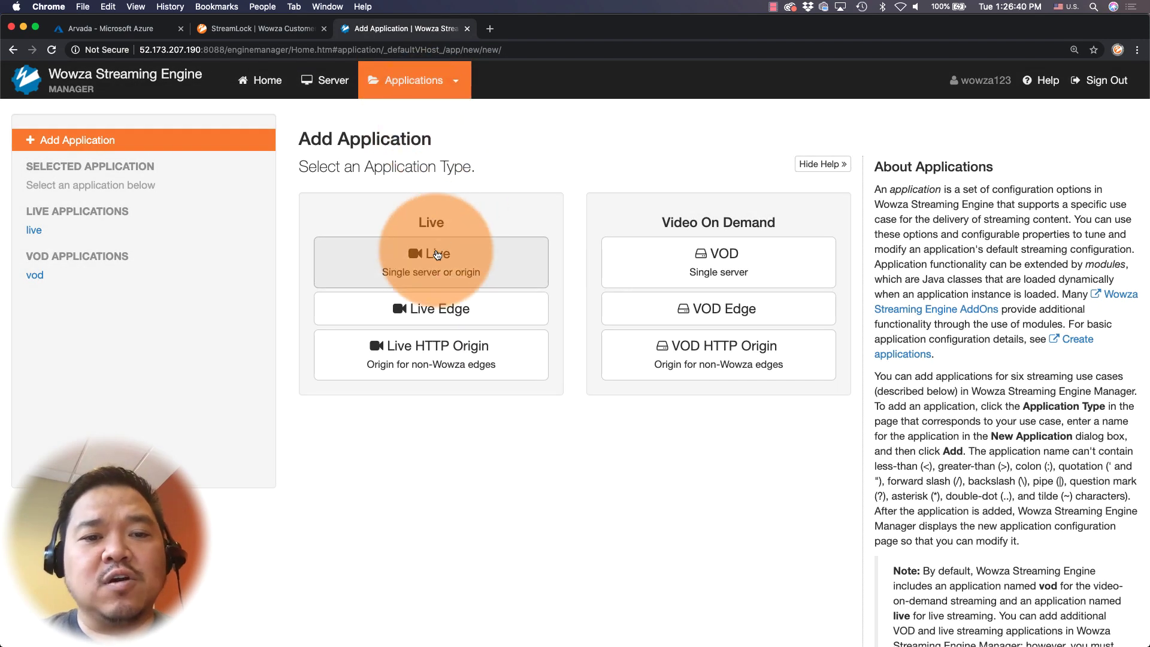
left_click(427, 262)
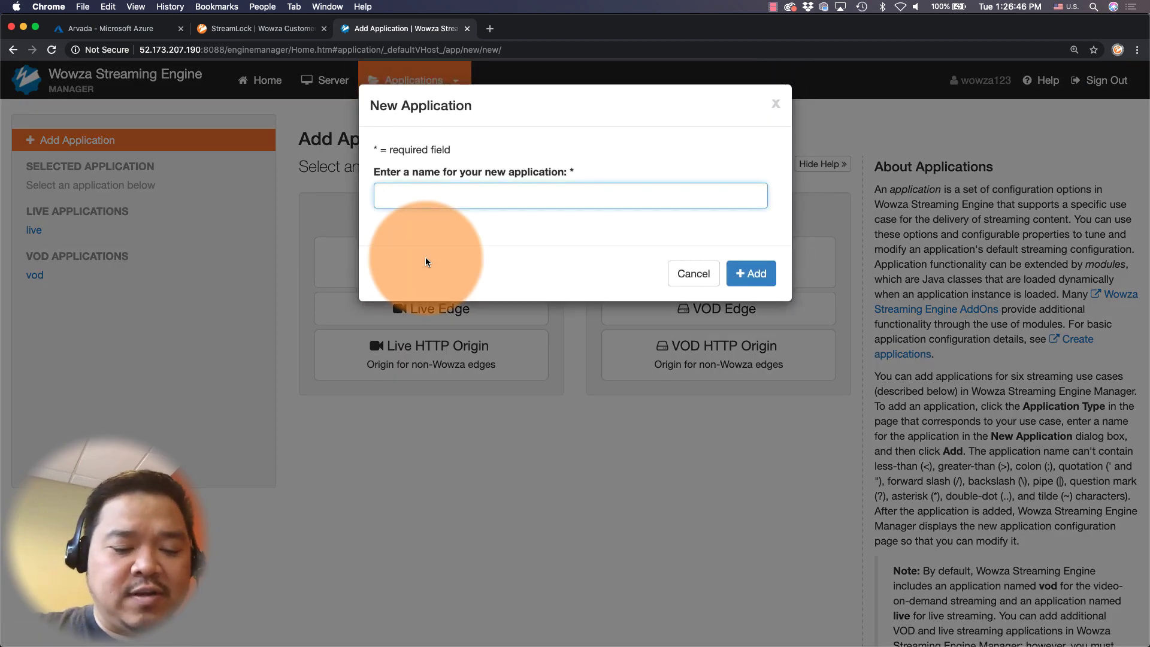
type("denv")
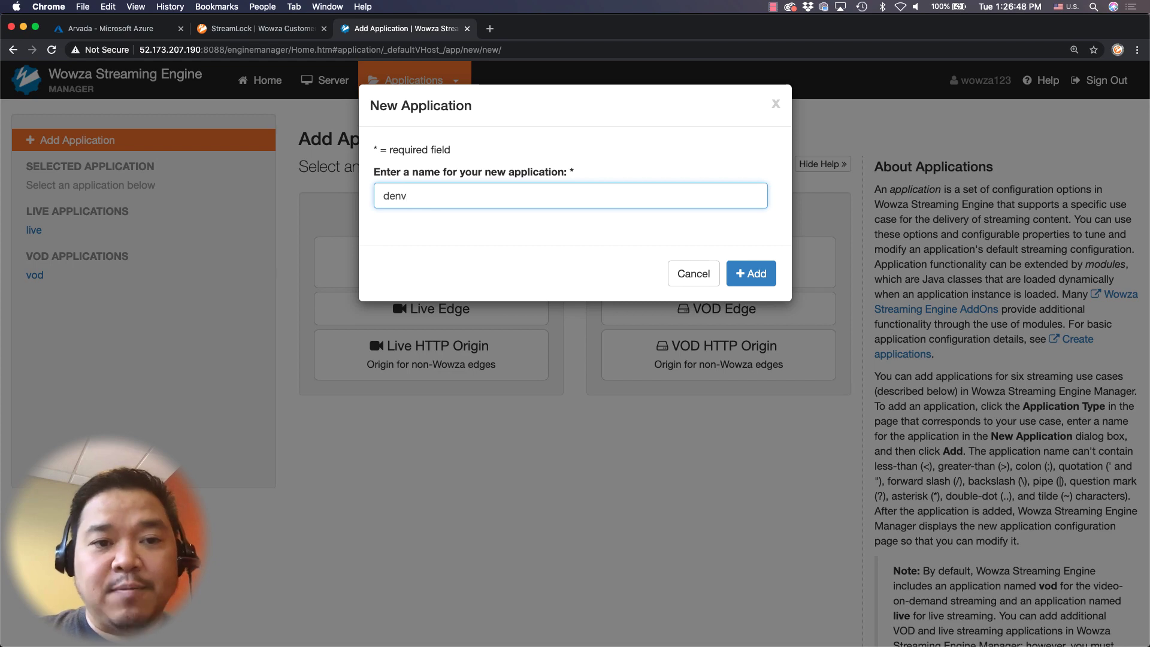
type("er")
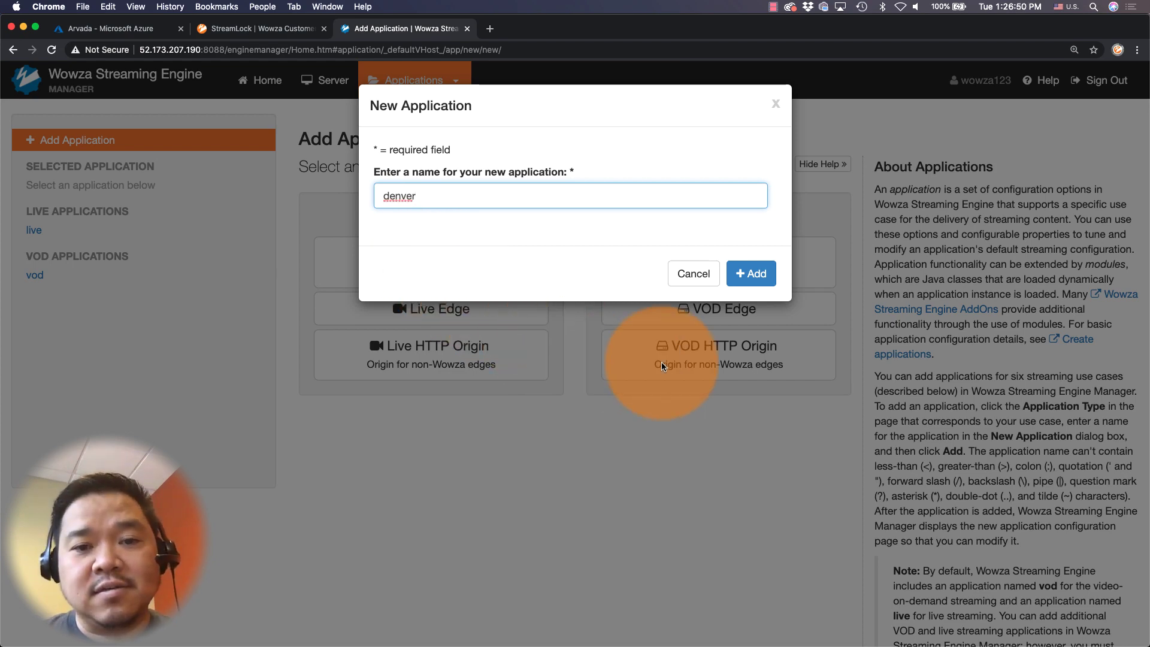
left_click(751, 273)
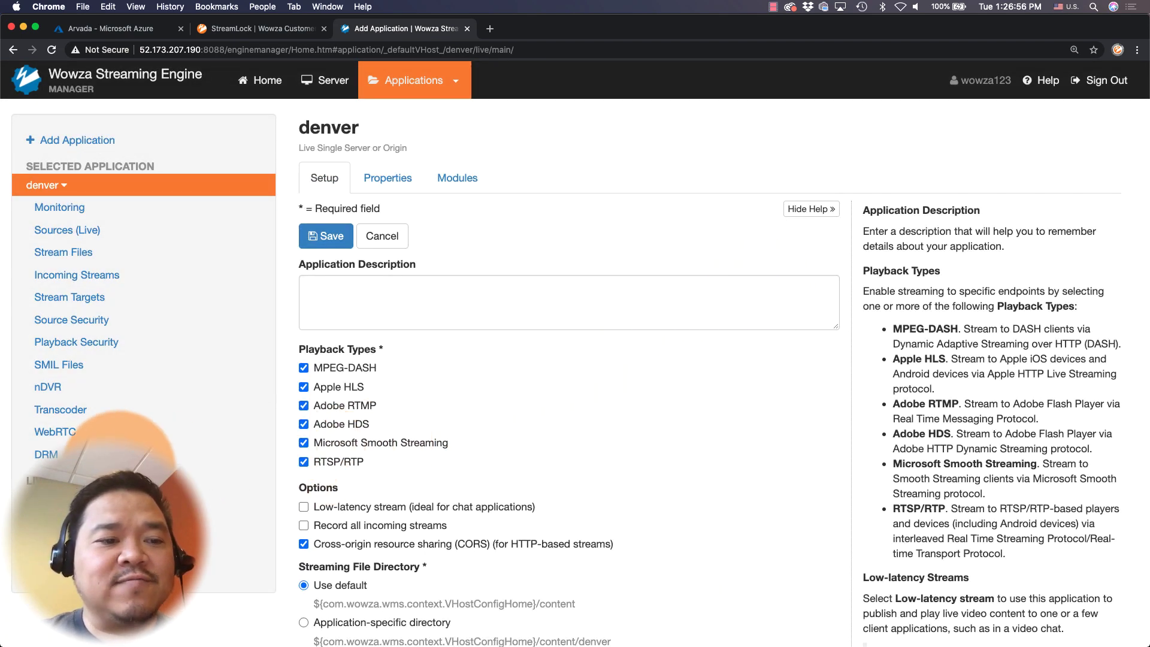
Enable WebRTC publishing, playback and stream-name queries in denver's WebRTC settings
left_click(62, 437)
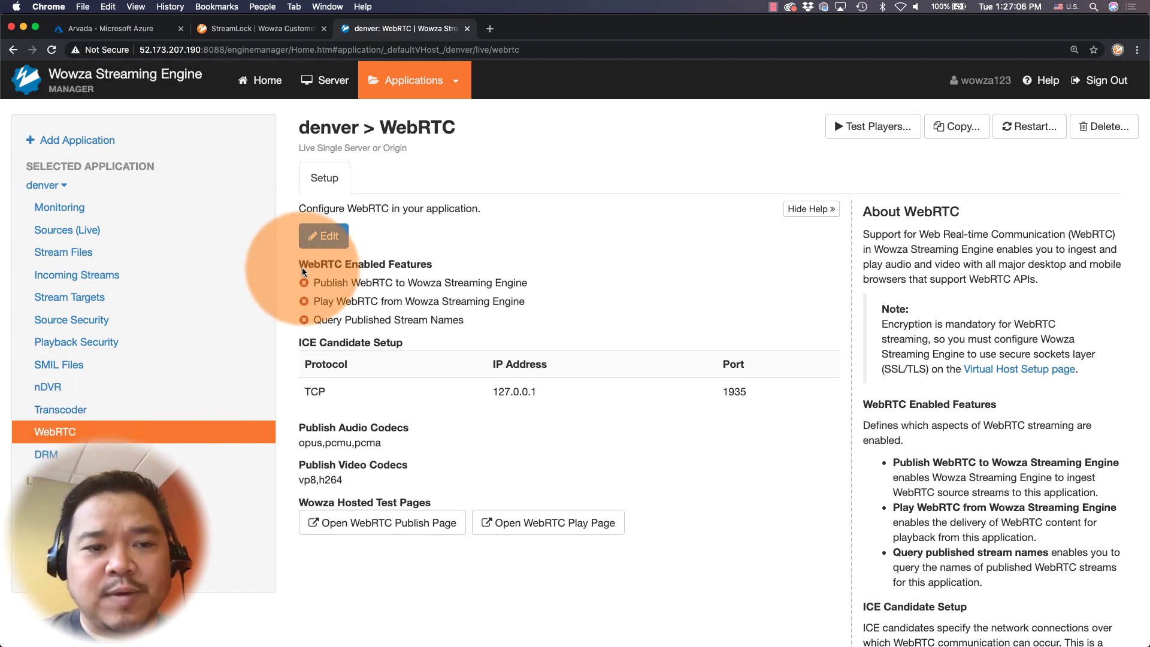
left_click(322, 237)
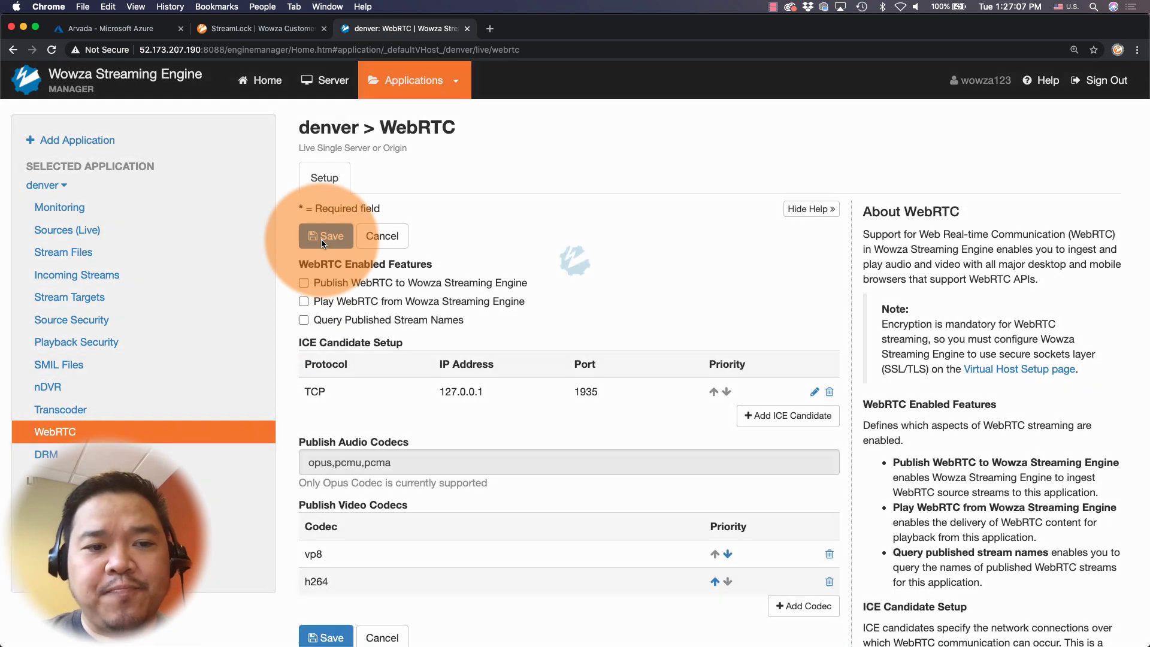
left_click(304, 283)
left_click(304, 300)
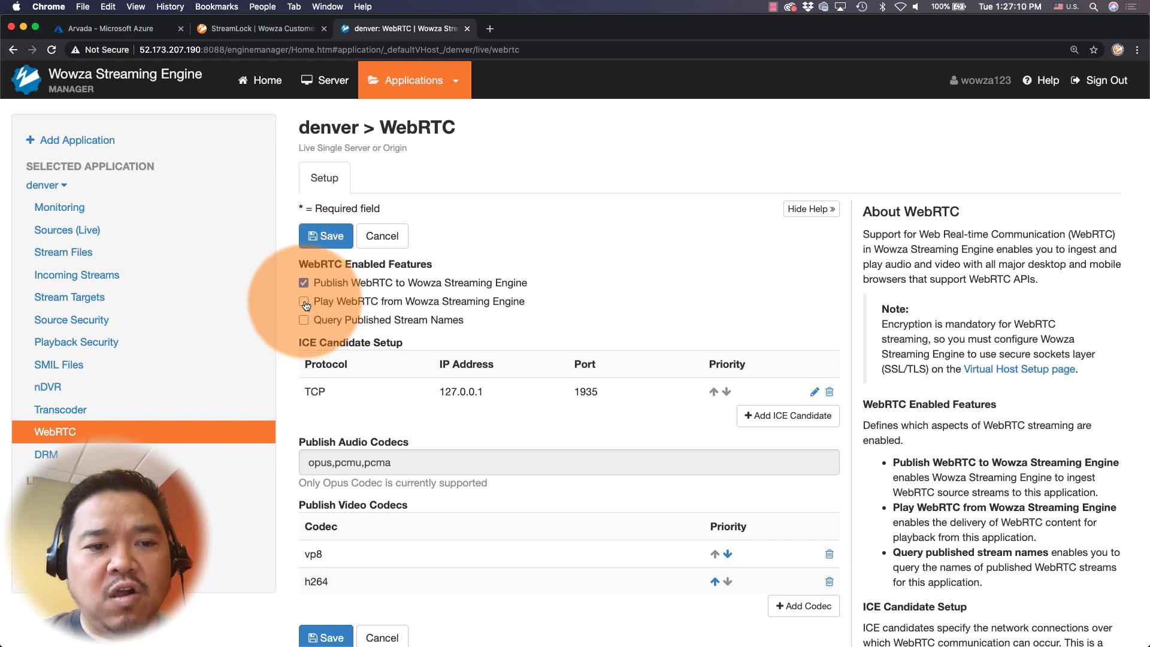
left_click(304, 321)
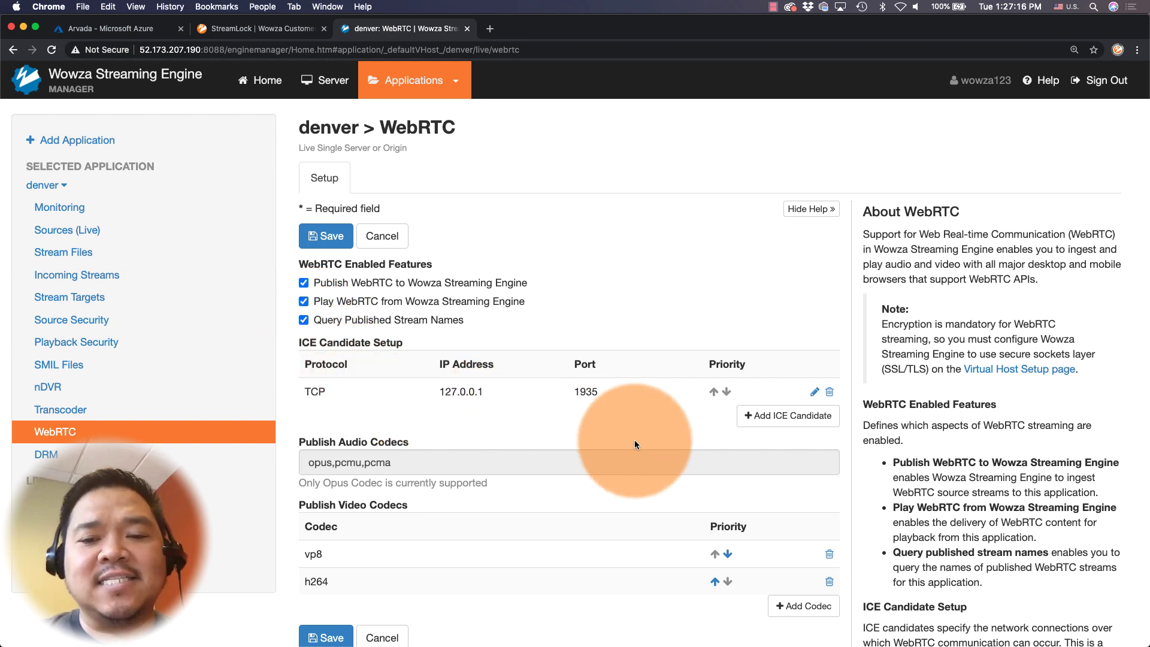
Add a UDP ICE candidate using the server IP 52.173.207.190
left_click(770, 415)
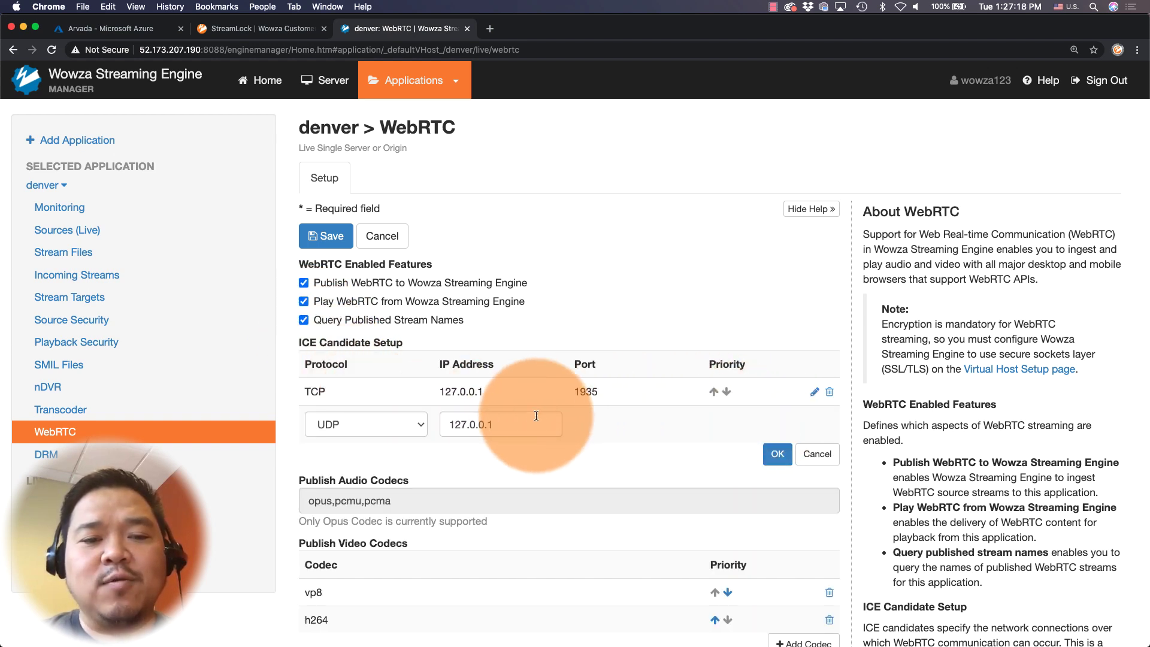
left_click_drag(534, 423, 441, 417)
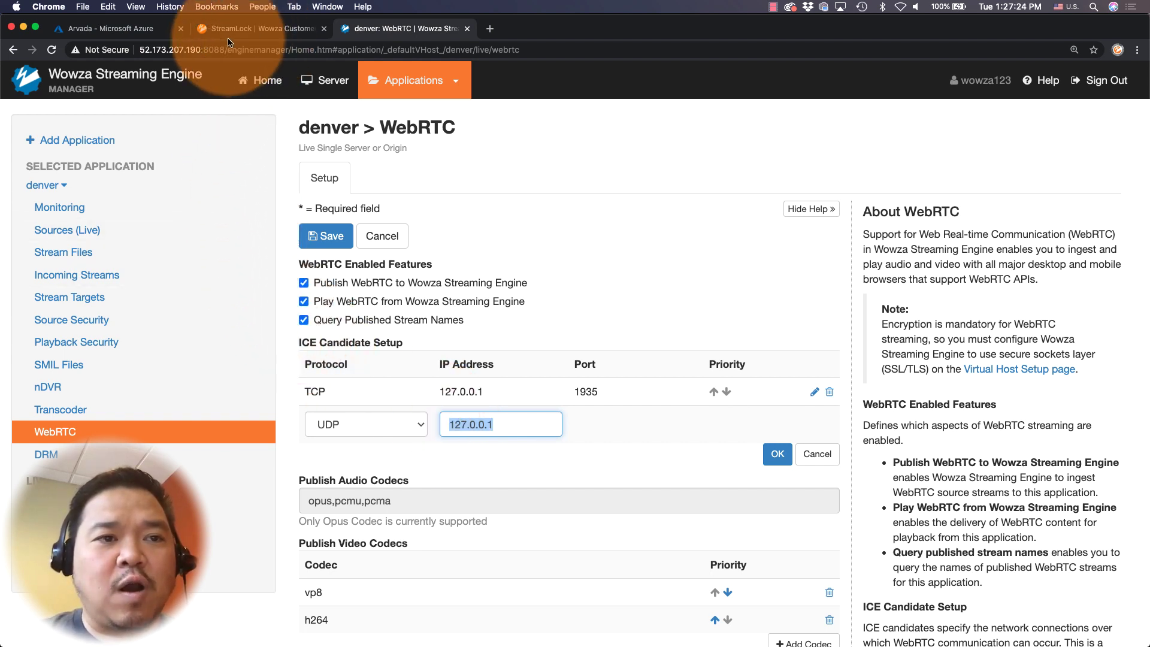
left_click(198, 49)
left_click_drag(202, 49, 138, 46)
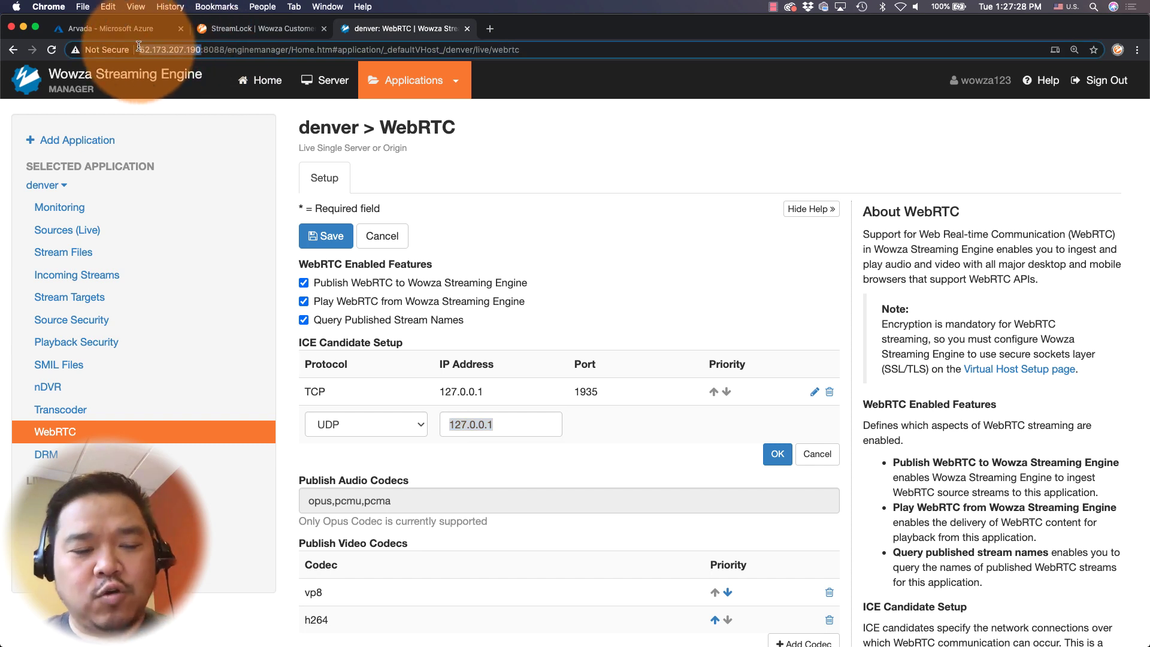
key("super+c")
mouse_move(526, 429)
left_mouse_down()
mouse_move(529, 453)
mouse_move(526, 423)
mouse_move(493, 391)
mouse_move(473, 424)
mouse_move(444, 398)
mouse_move(479, 422)
mouse_move(543, 425)
left_mouse_up()
key("super+v")
key("BackSpace")
key("BackSpace")
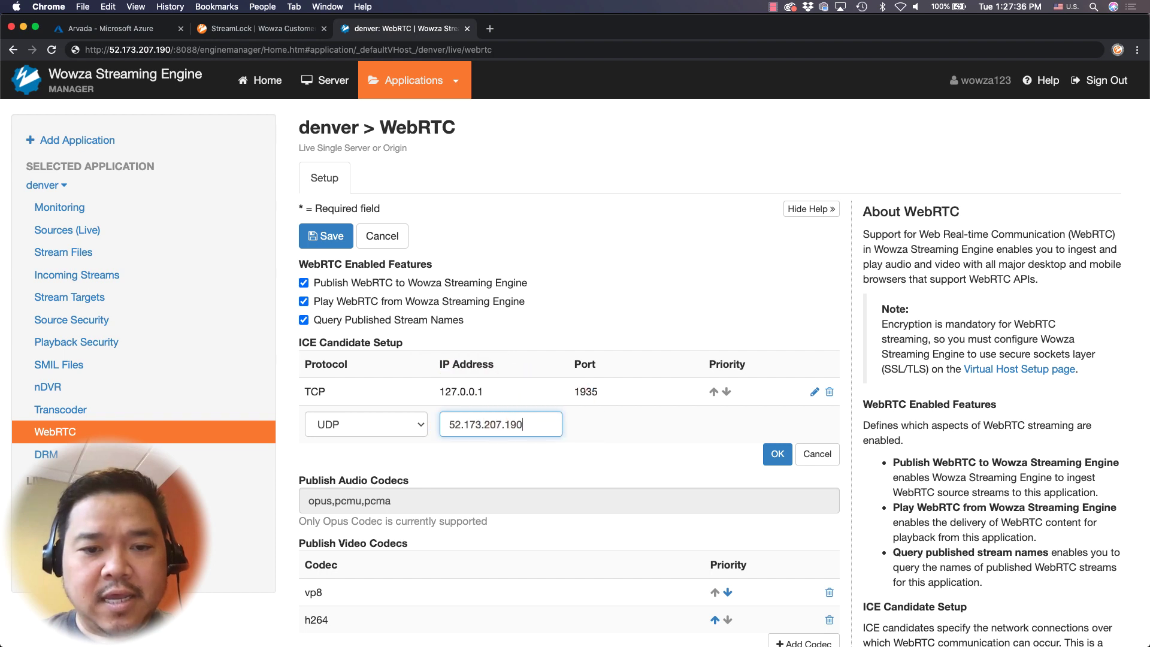
Give the UDP candidate top priority and change the TCP candidate's IP to 52.173.207.190
left_click(777, 453)
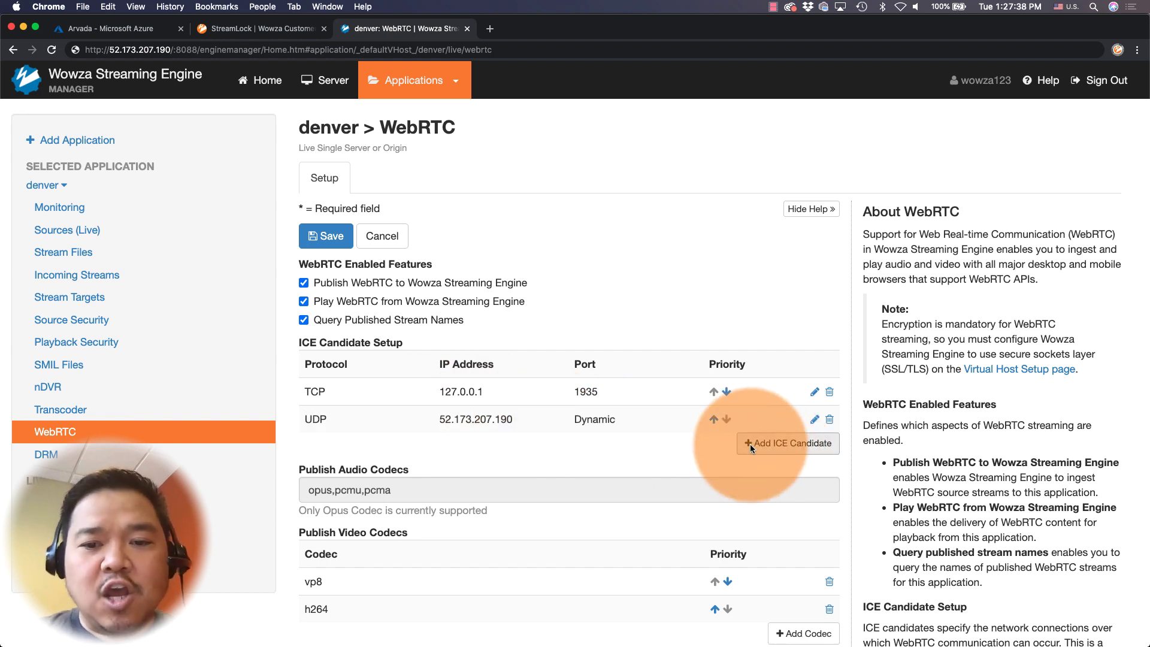
left_click(712, 419)
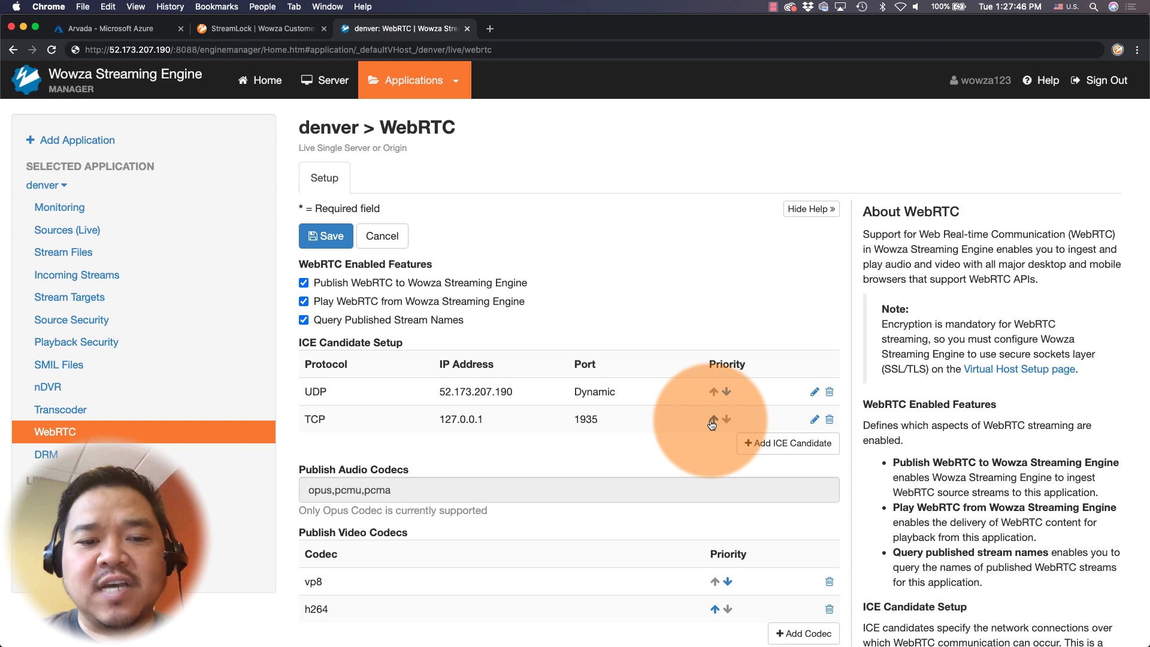
left_click_drag(514, 392, 442, 396)
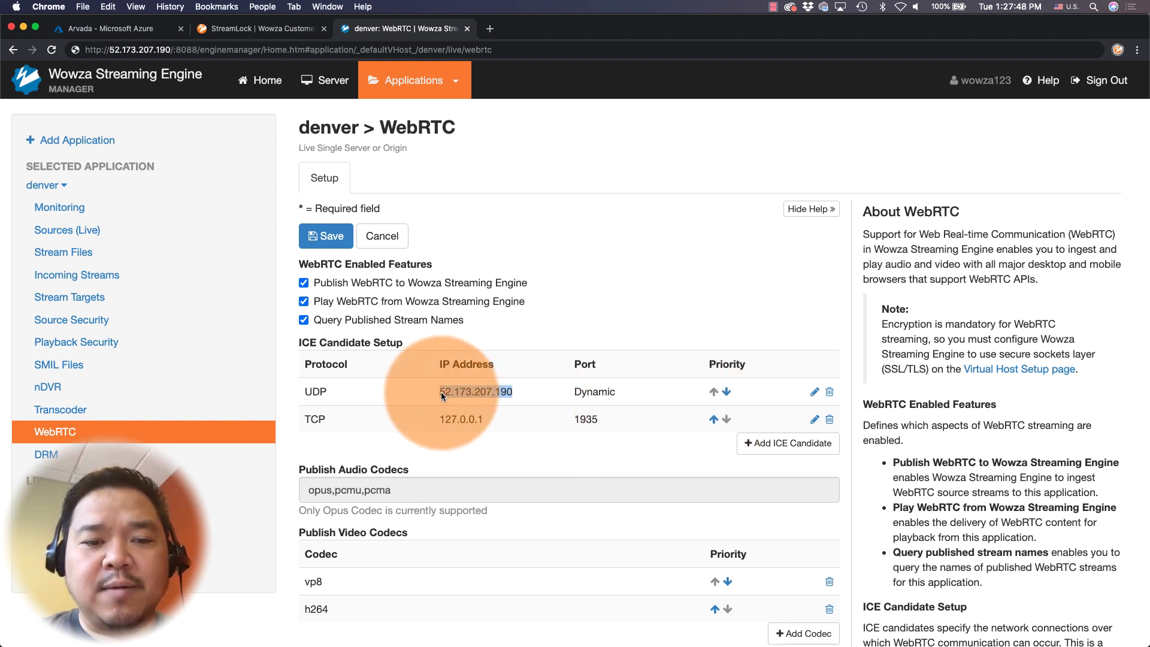
left_click(814, 420)
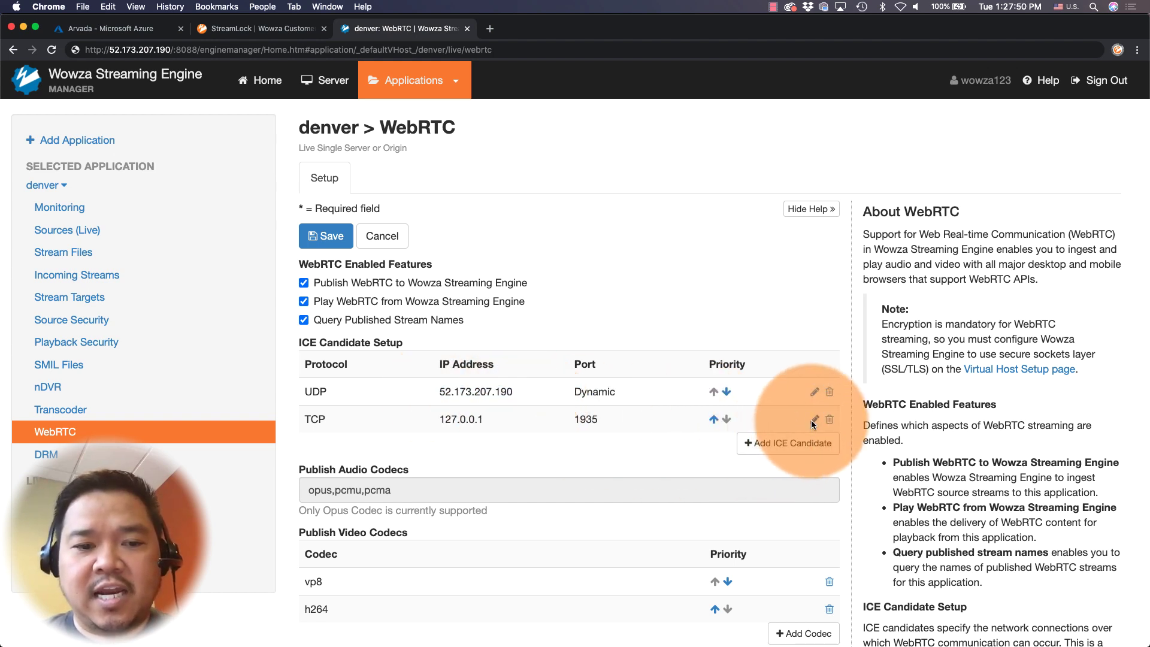
left_click_drag(529, 421, 436, 424)
key("super+v")
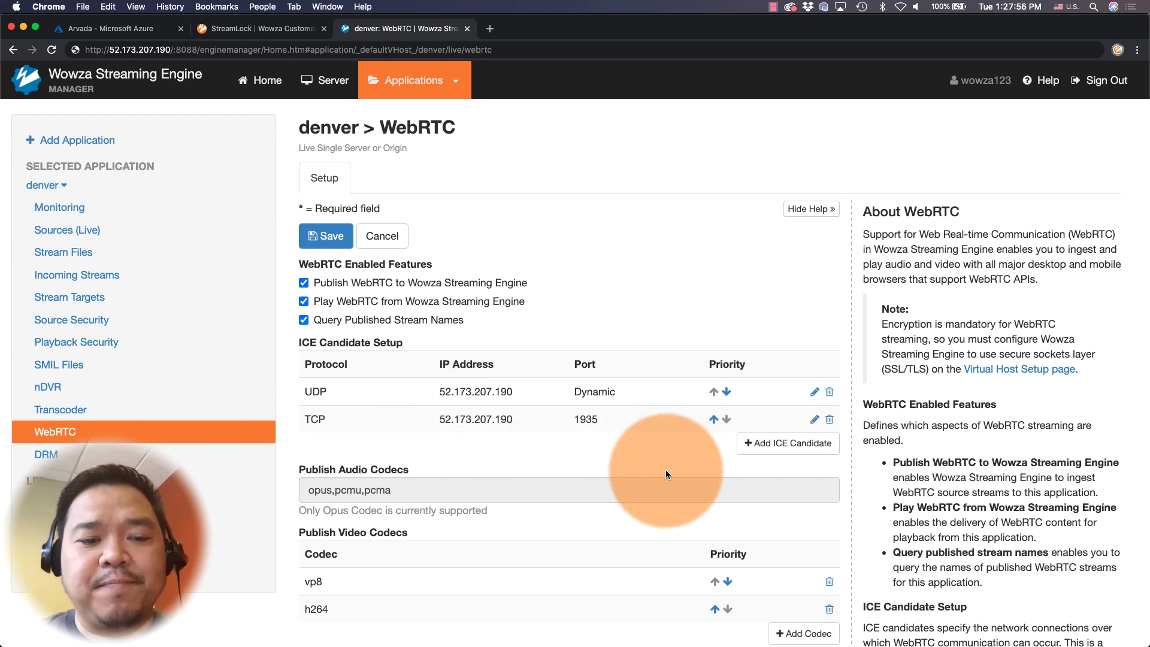
Save the WebRTC settings and restart the denver application
scroll(666, 470, "down", 4)
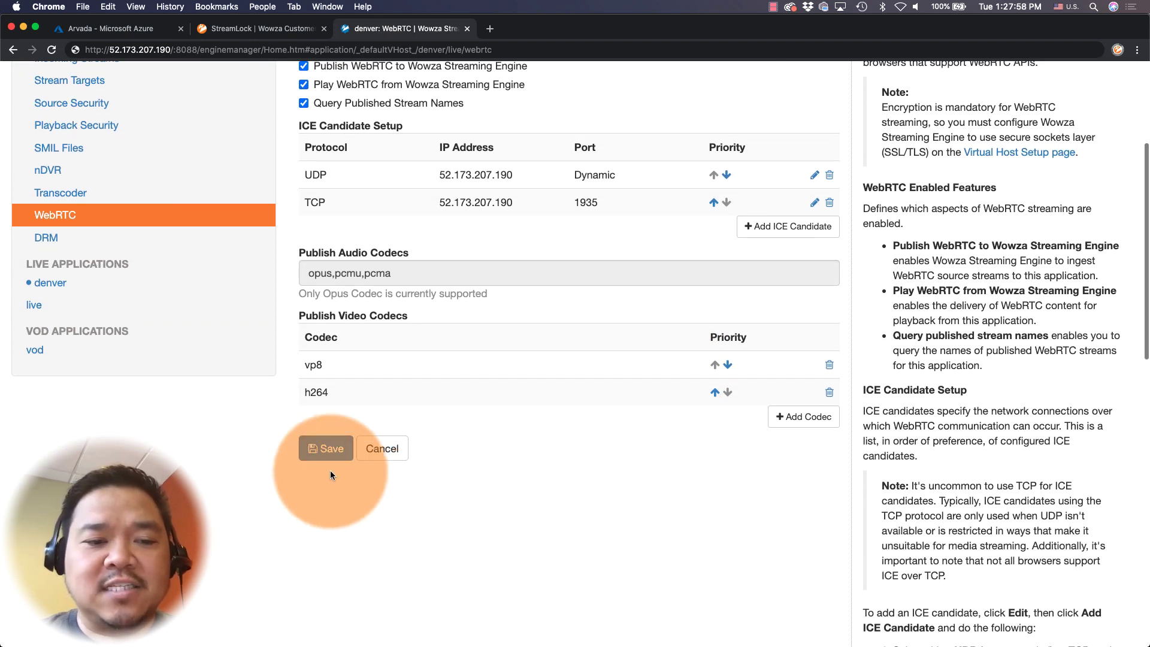
left_click(323, 449)
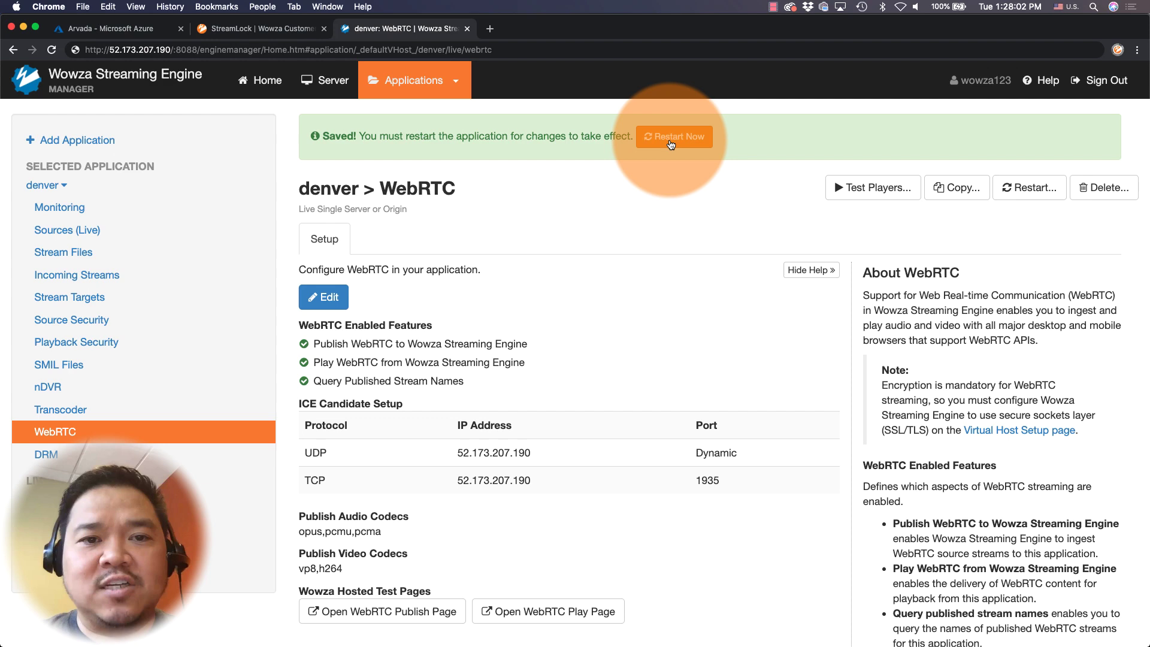
left_click(670, 142)
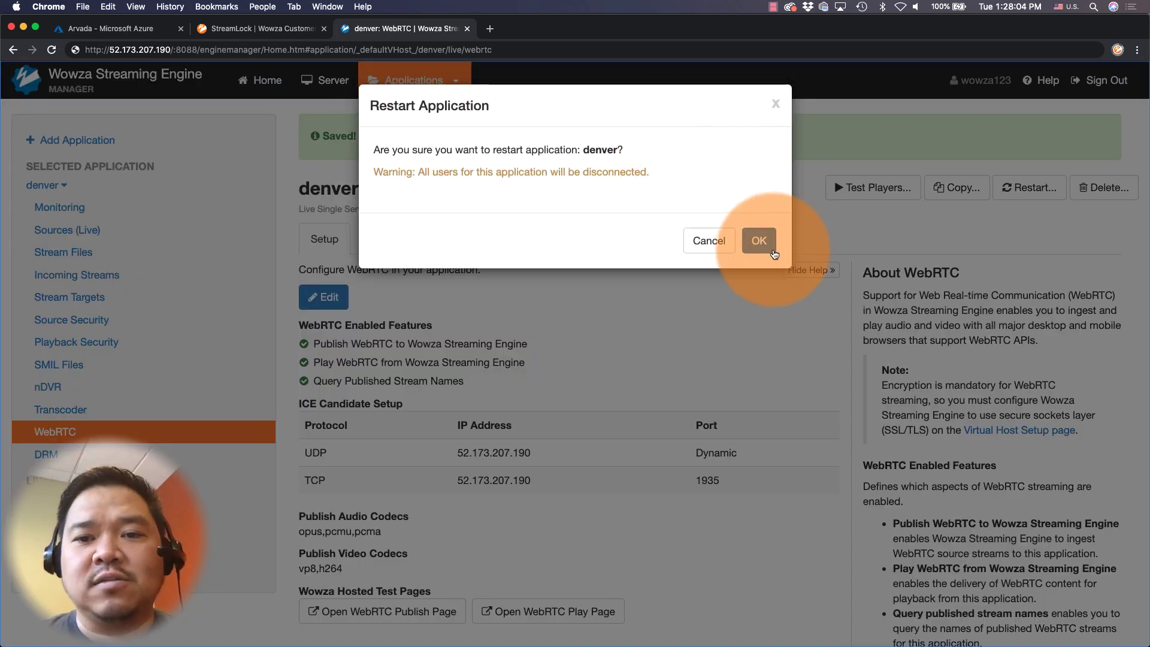
left_click(758, 239)
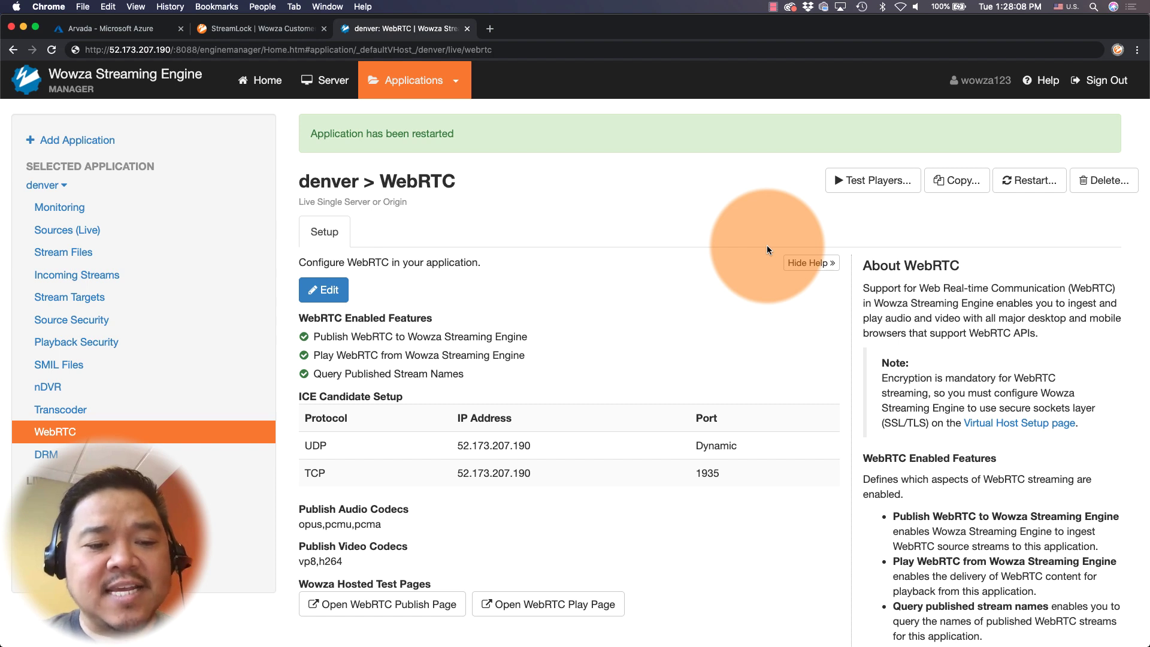
scroll(767, 245, "down", 5)
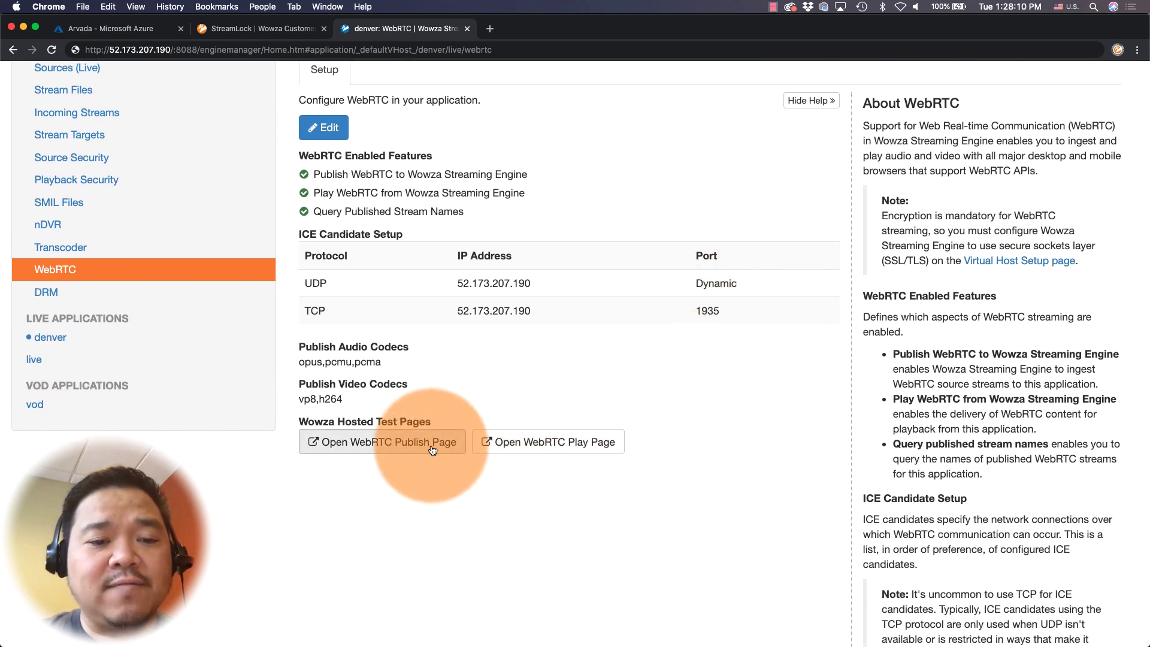
Open the WebRTC play and publish test pages, then publish webcam stream golden to denver
left_click(531, 445)
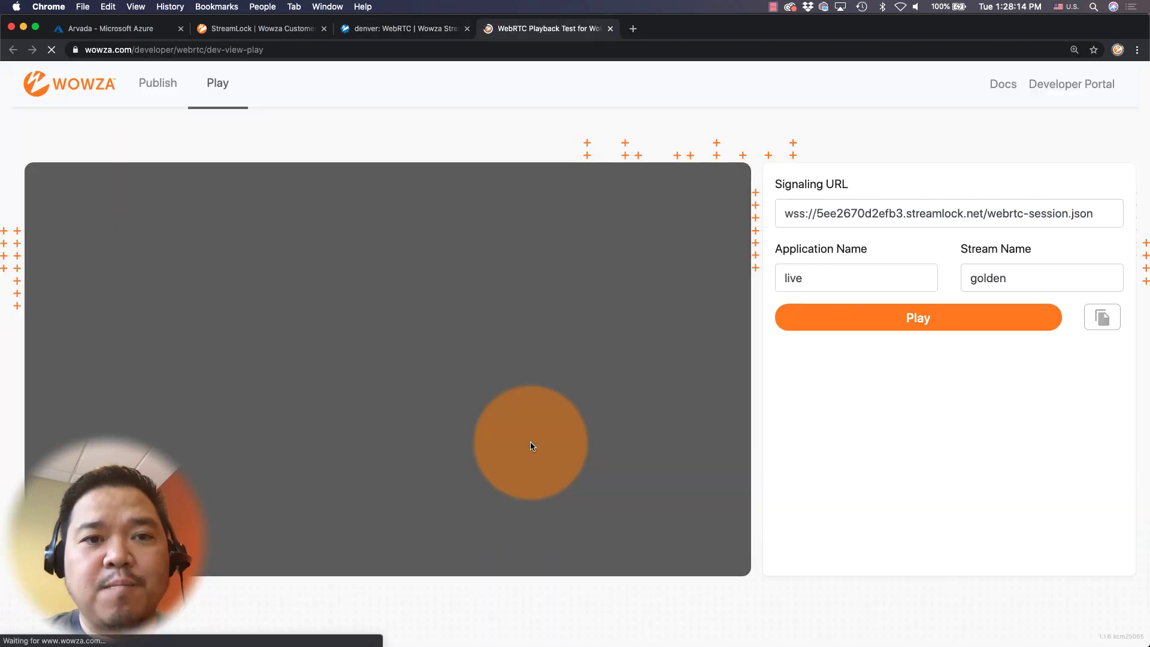
left_click(418, 36)
left_click(398, 446)
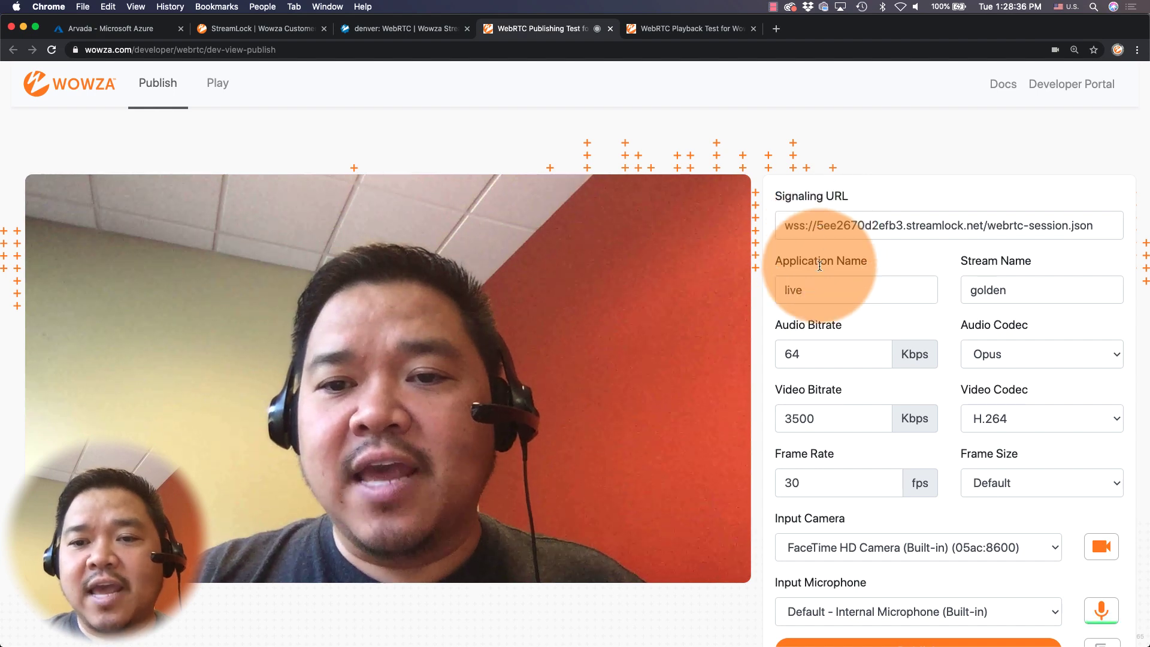
left_click_drag(805, 290, 768, 285)
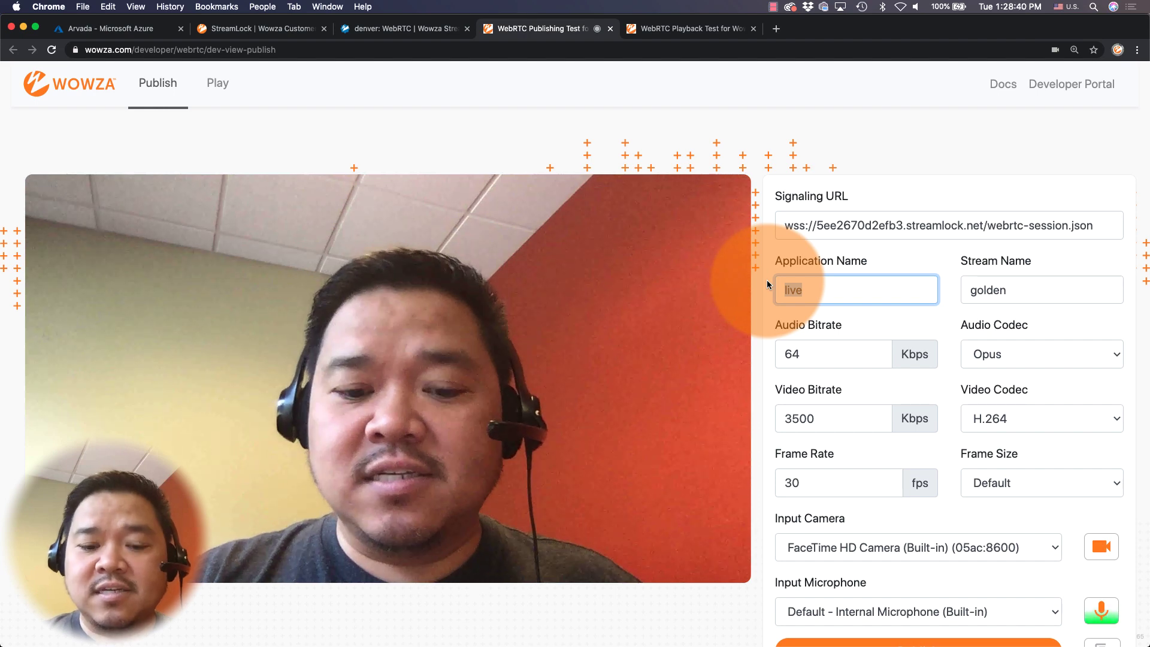
type("denver")
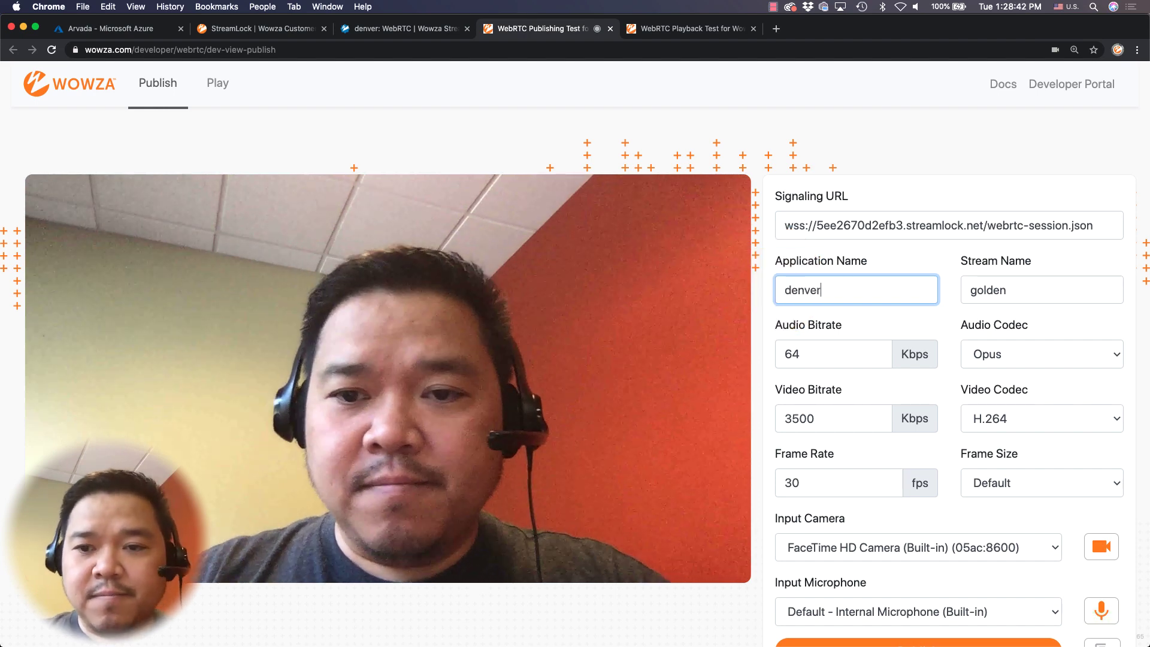
left_click(1030, 294)
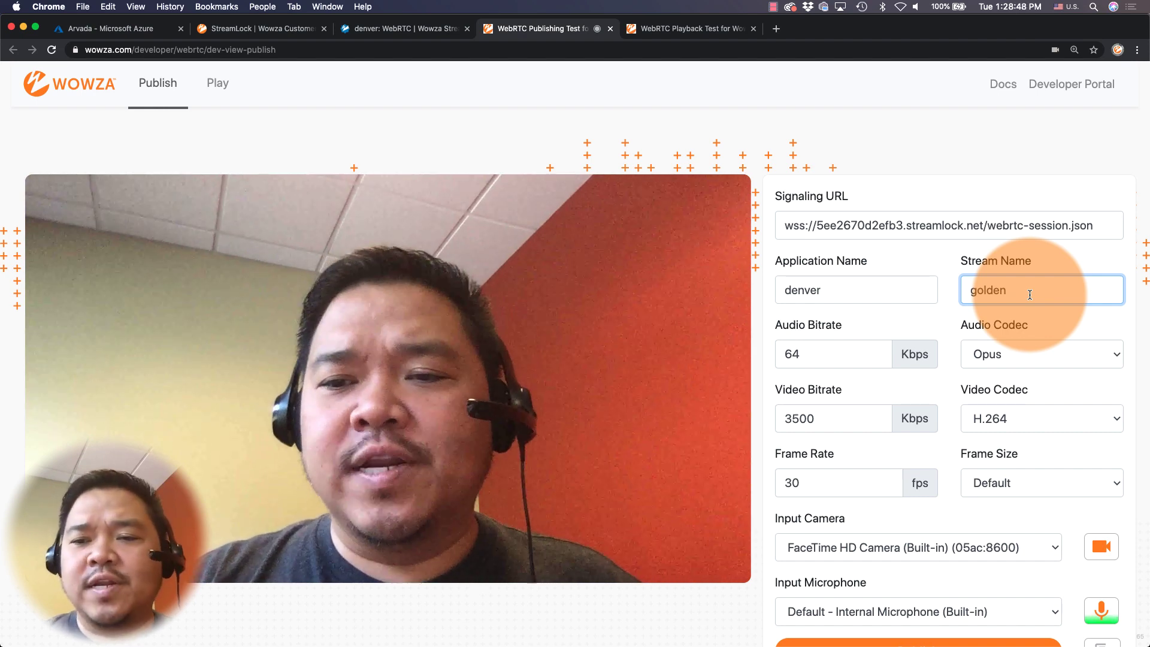
scroll(1030, 294, "down", 1)
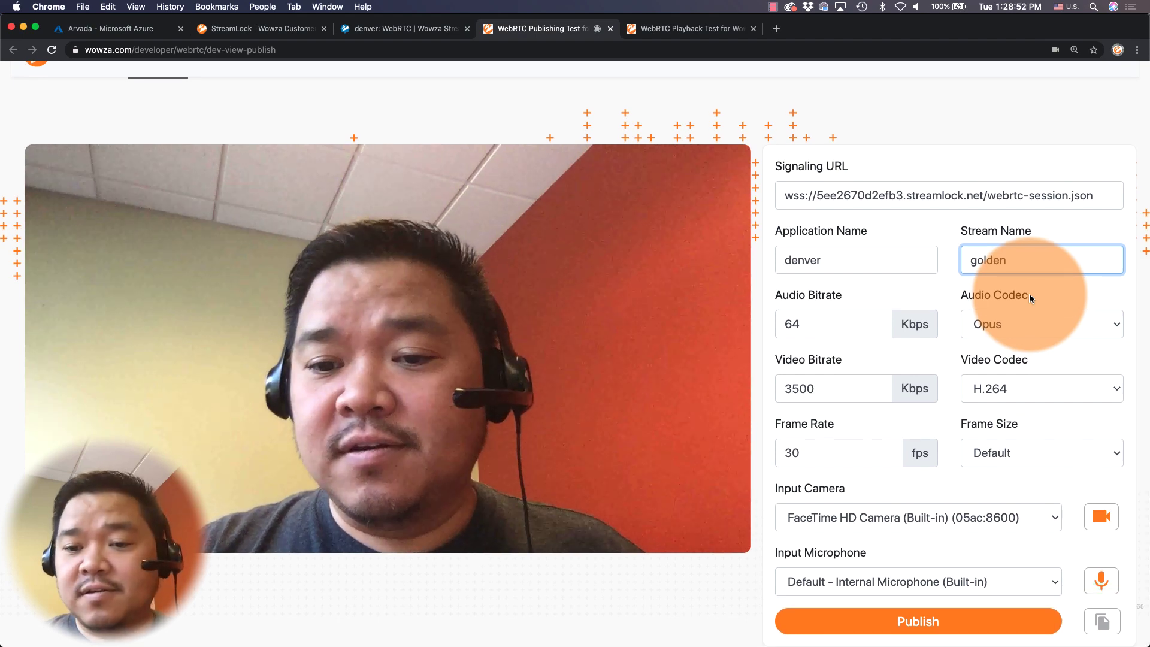
left_click(858, 622)
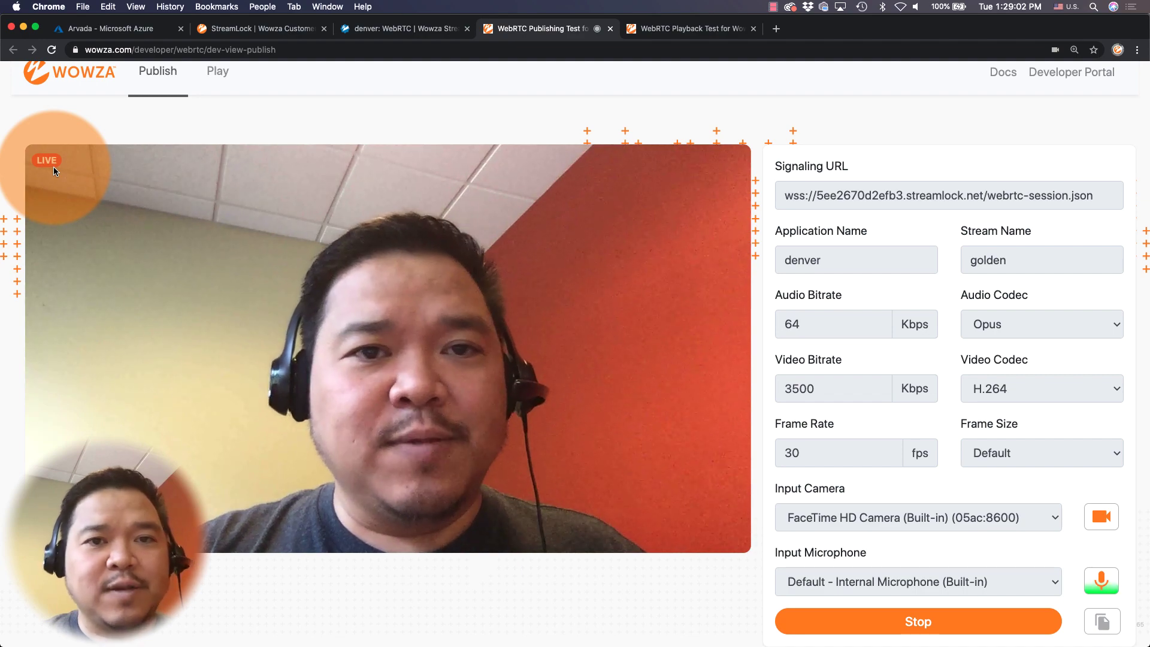
Check denver's Incoming Streams to confirm golden is active
left_click(376, 28)
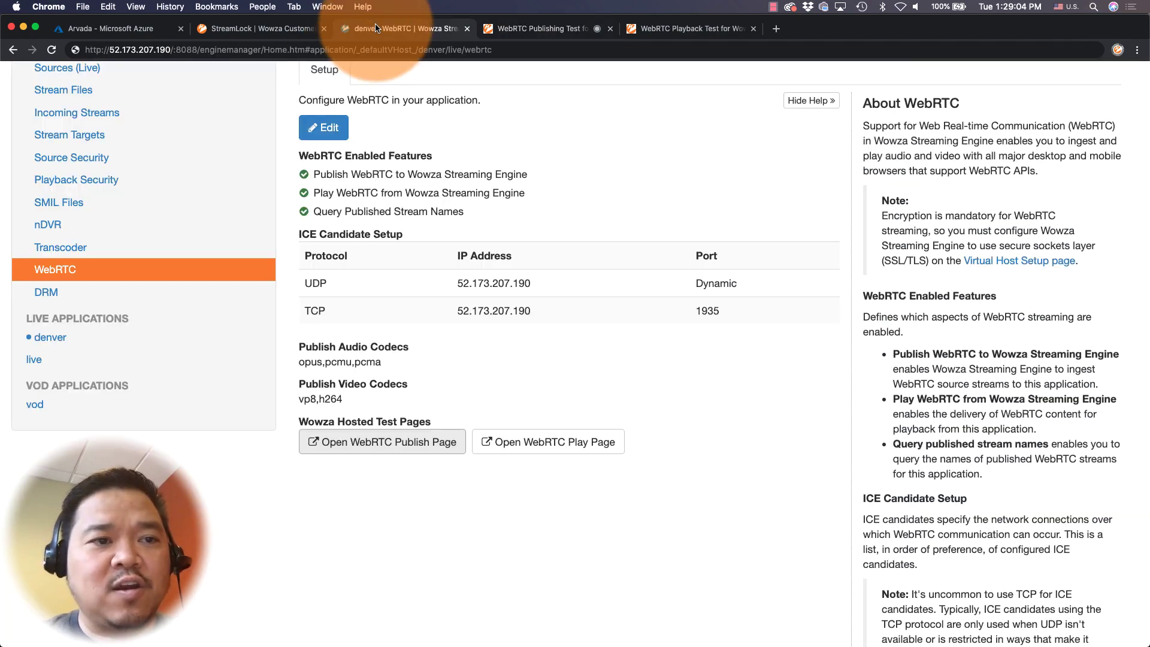
scroll(206, 371, "up", 3)
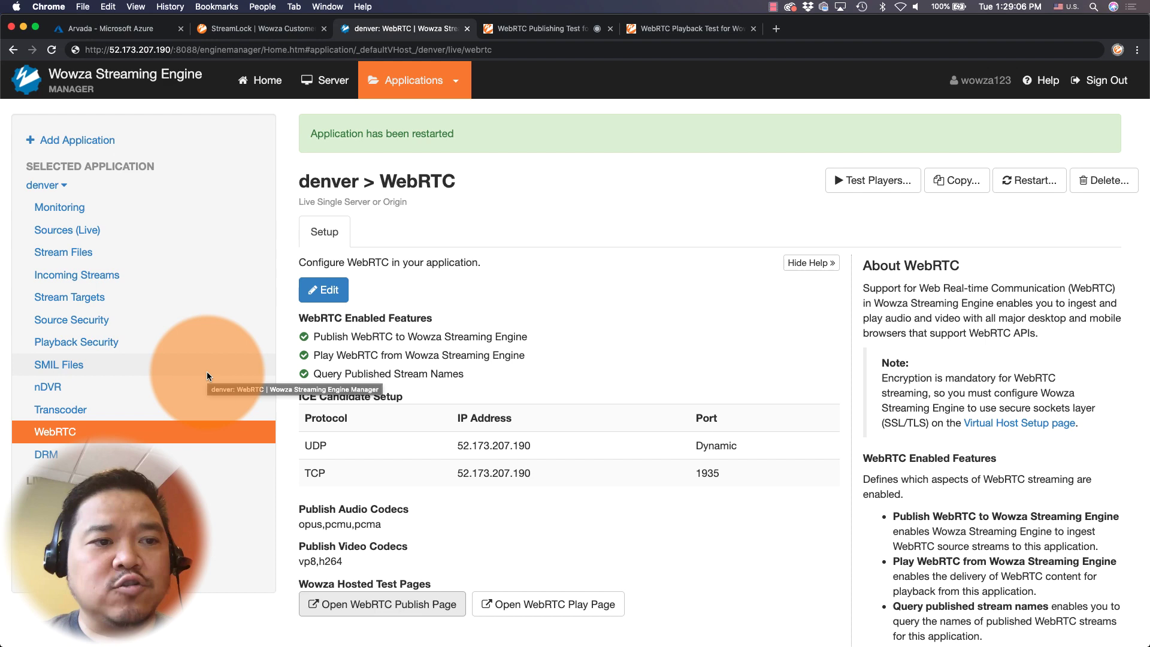
left_click(102, 277)
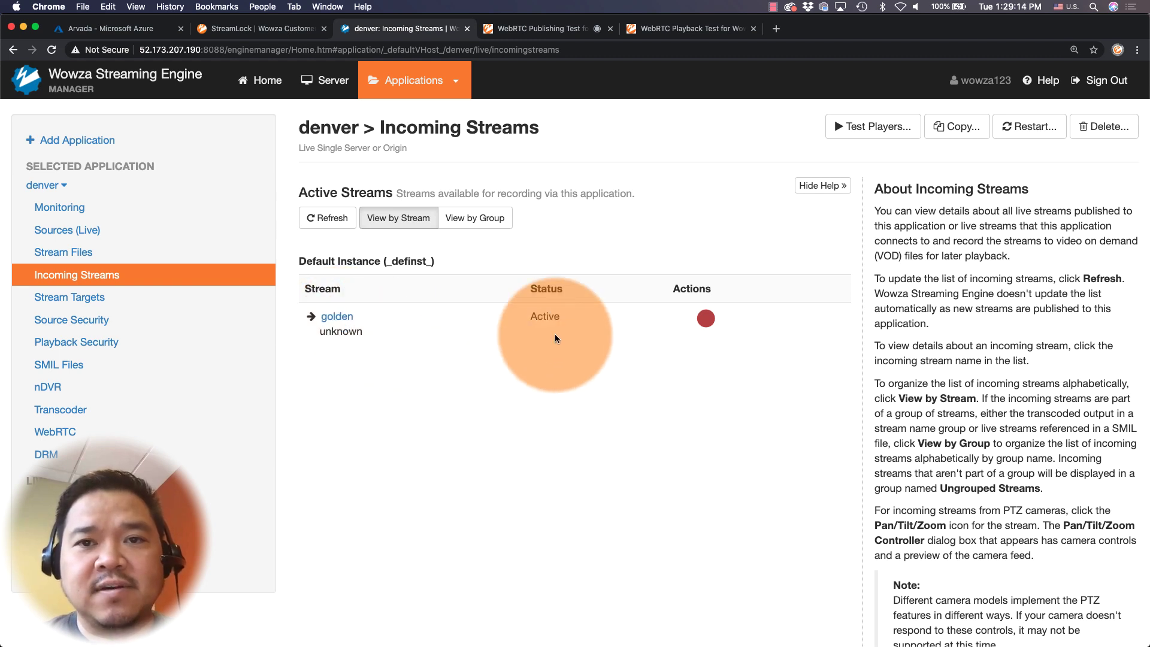
Play golden from denver unmuted in a detached WebRTC playback window, then close it
left_click(702, 30)
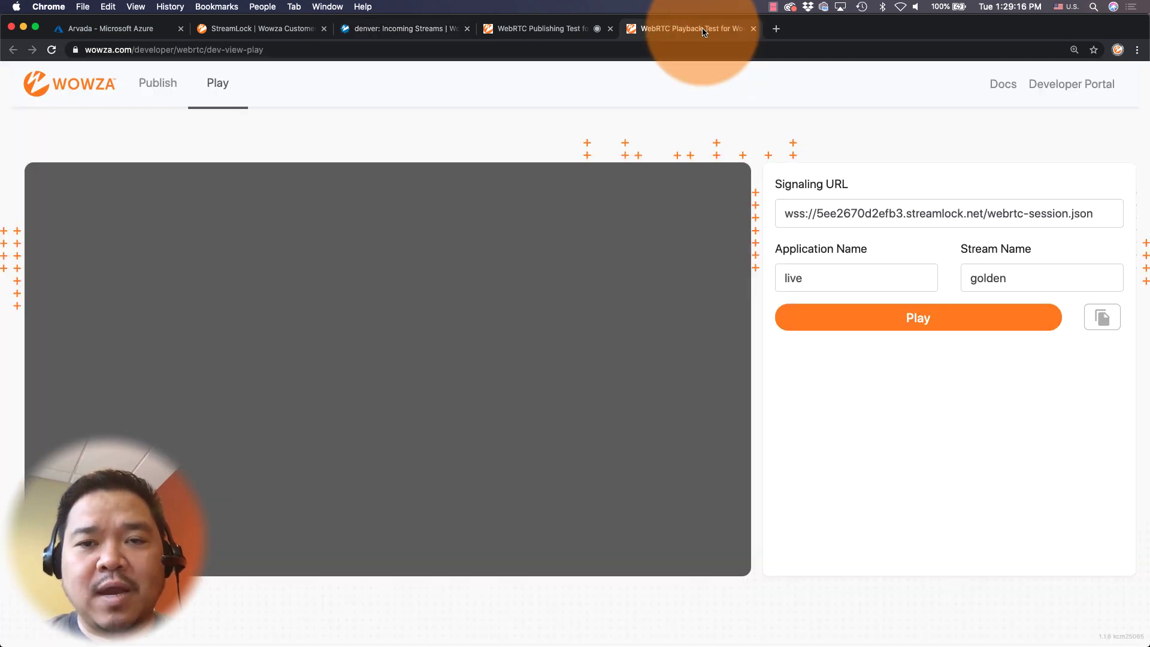
left_click_drag(702, 30, 724, 64)
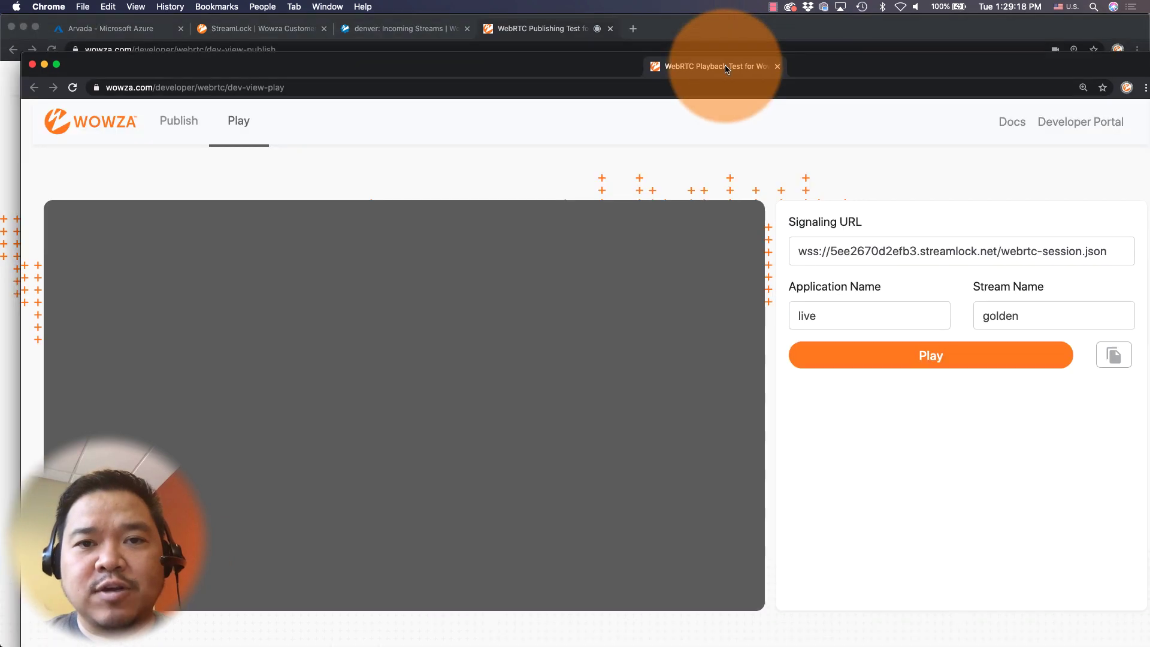
left_click_drag(22, 260, 741, 218)
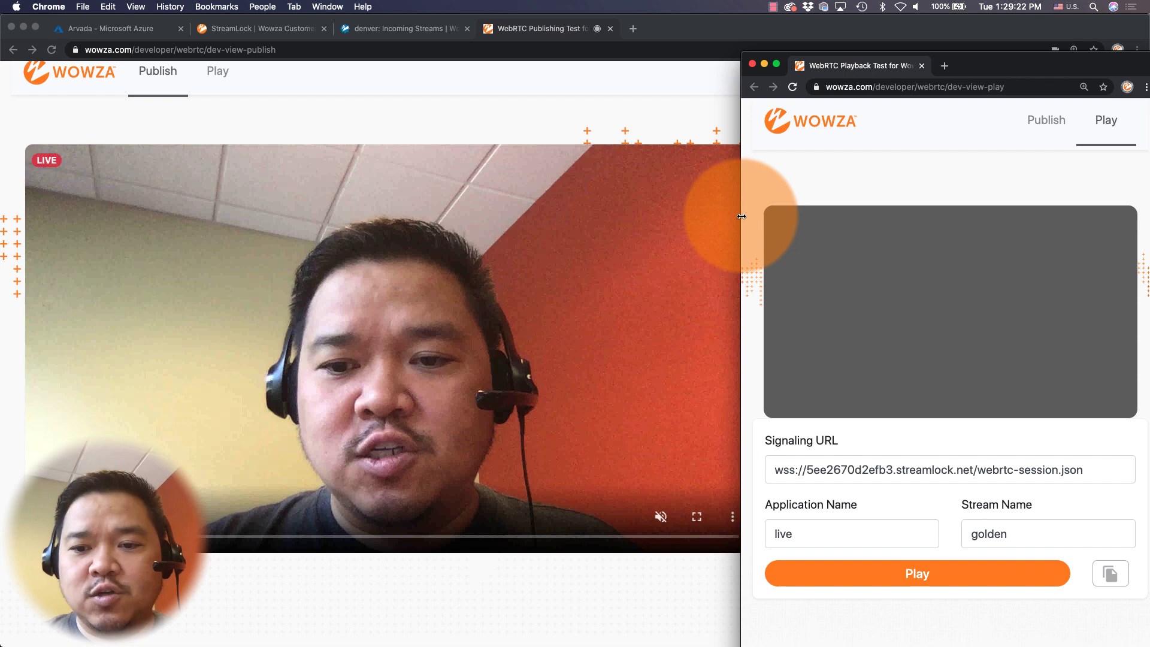
left_click(788, 485)
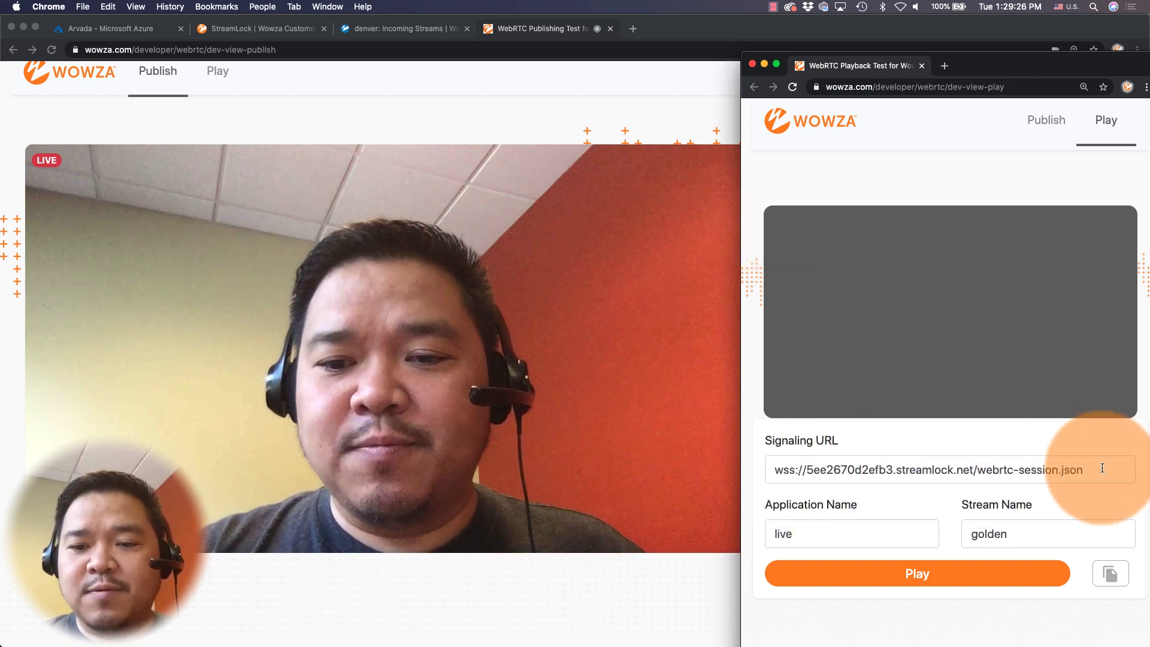
double_click(786, 532)
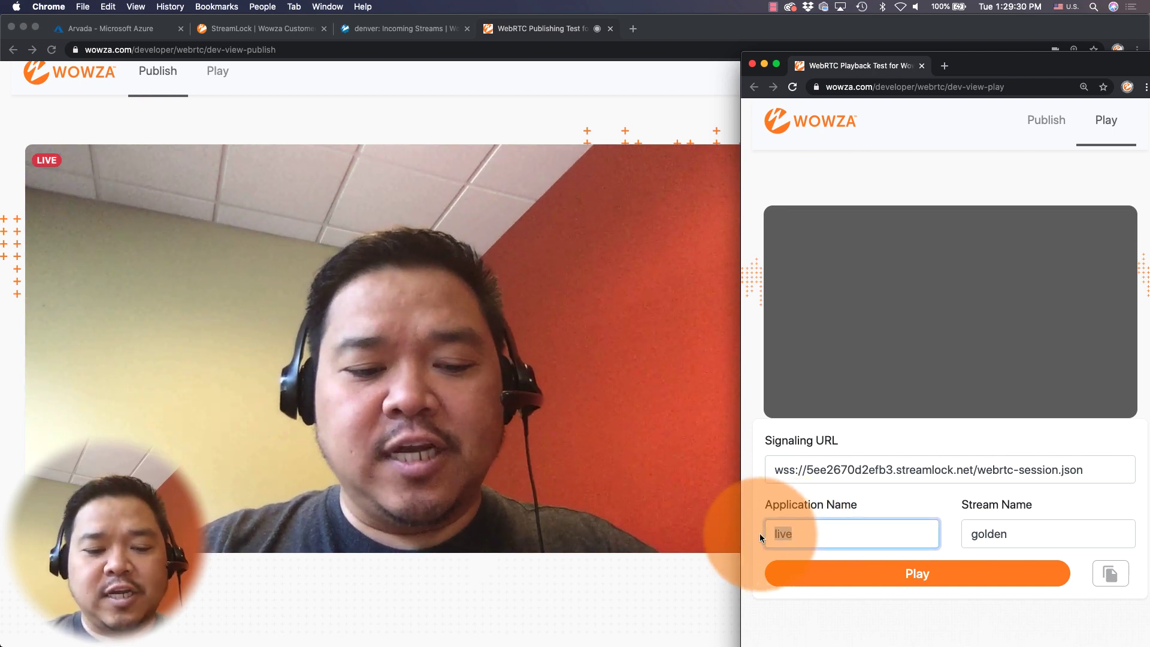
type("denver")
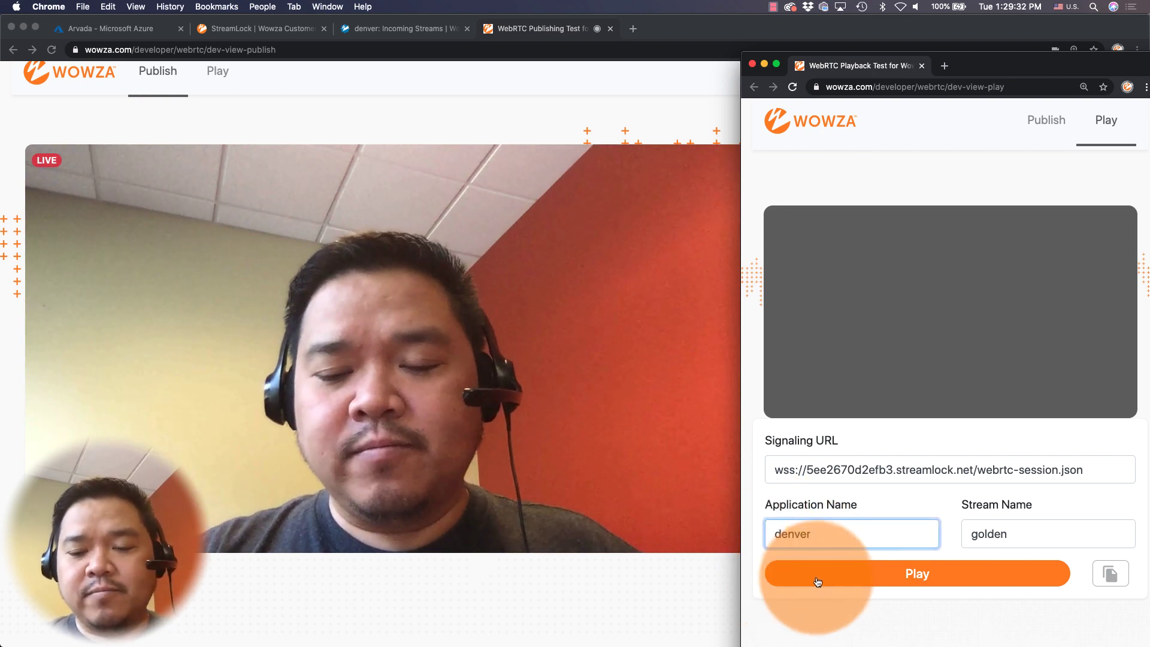
left_click(817, 578)
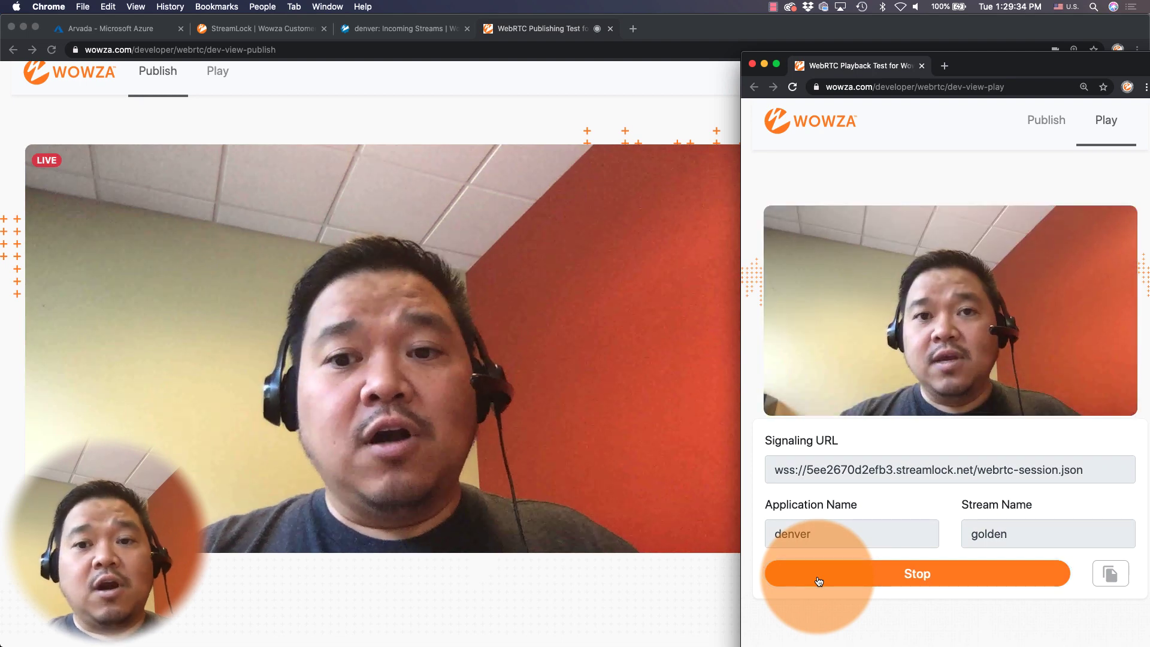
left_click(1049, 380)
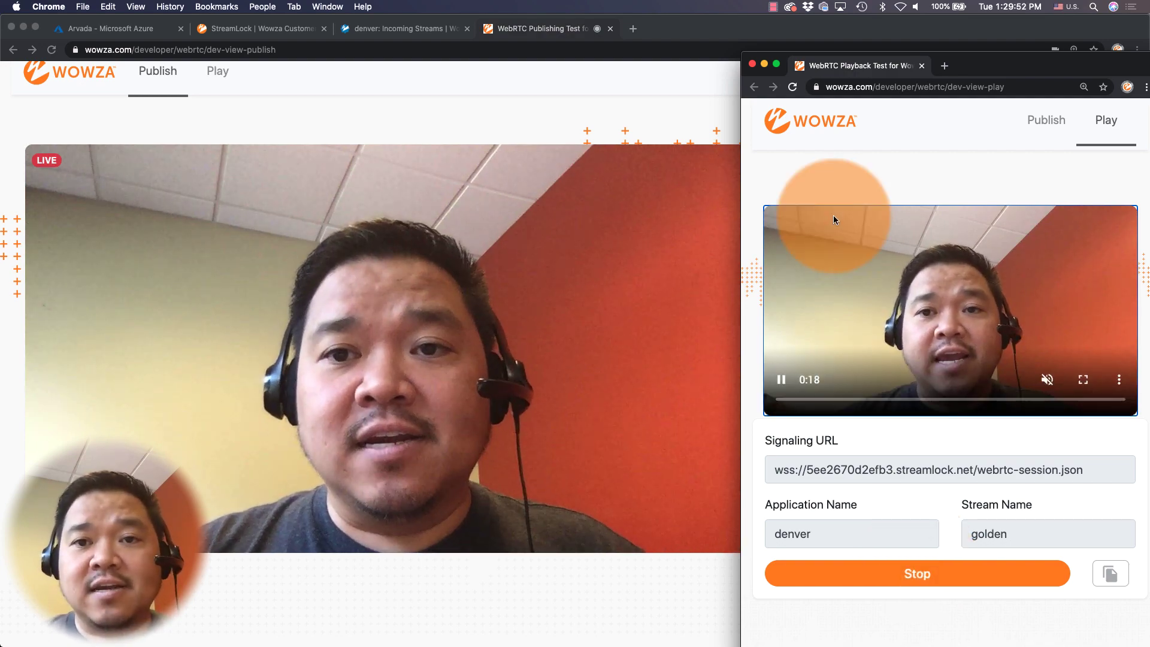
left_click(753, 63)
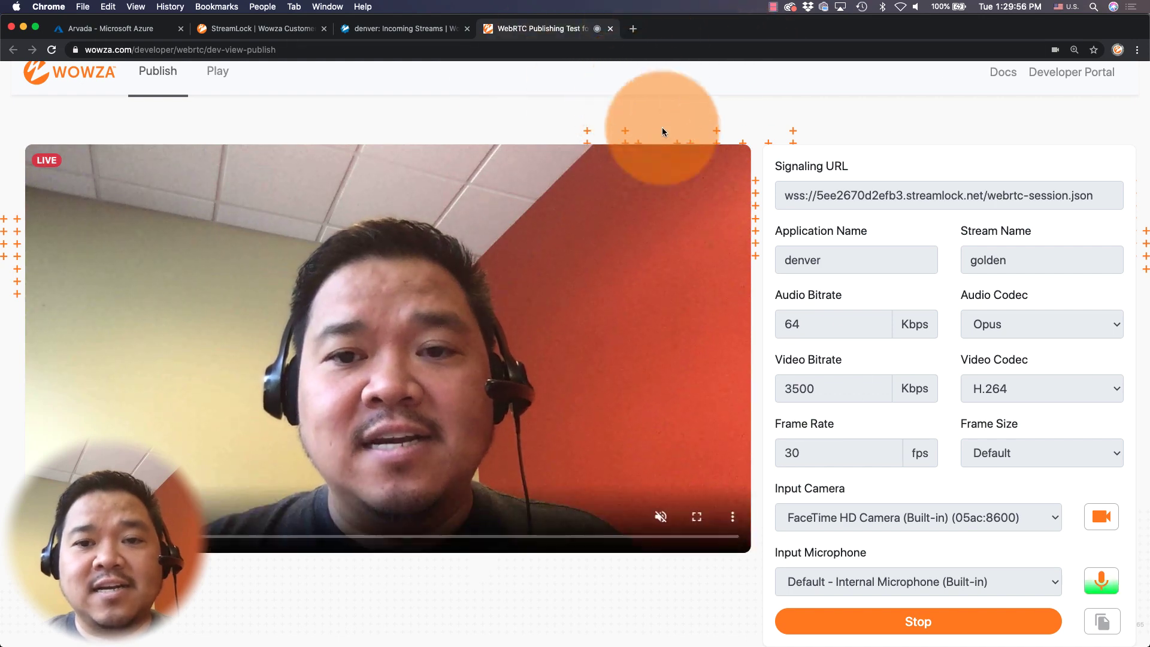
Stop publishing, close the publish test page, and launch OBS from Finder's Applications folder
left_click(856, 607)
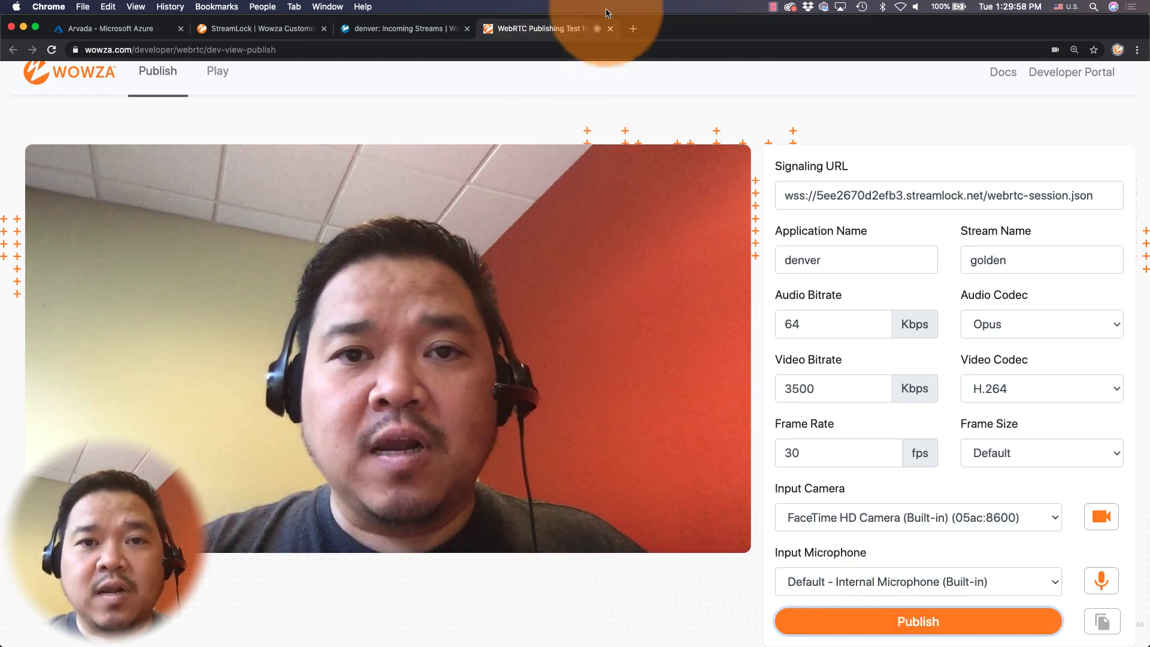
left_click(611, 30)
mouse_move(286, 645)
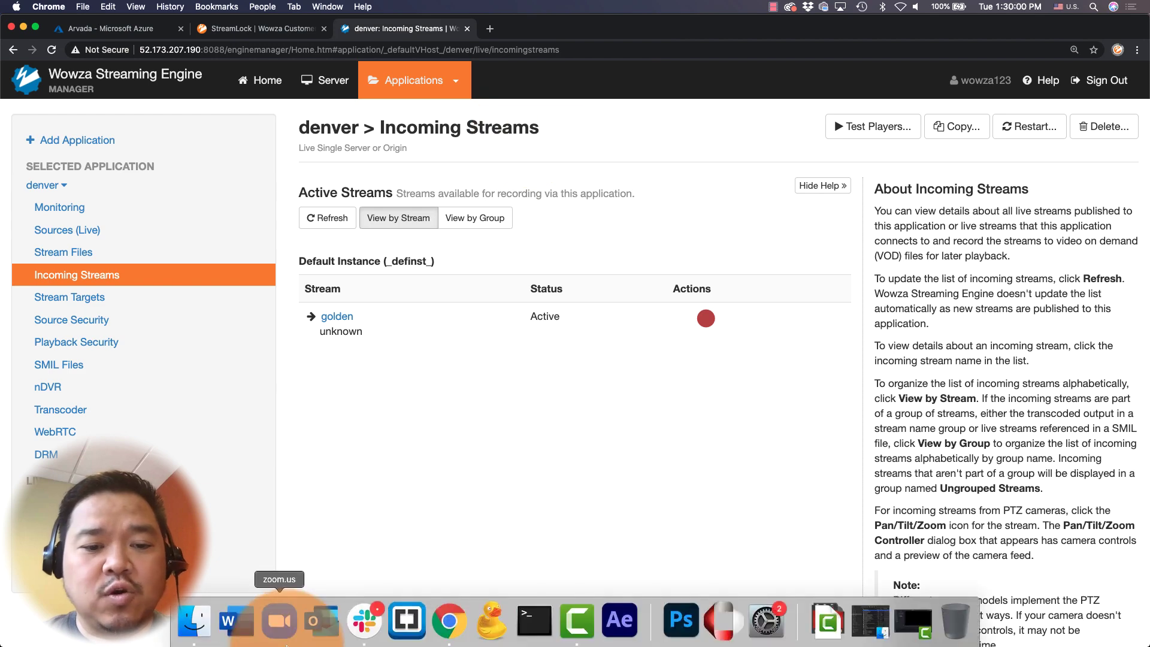
left_click(191, 621)
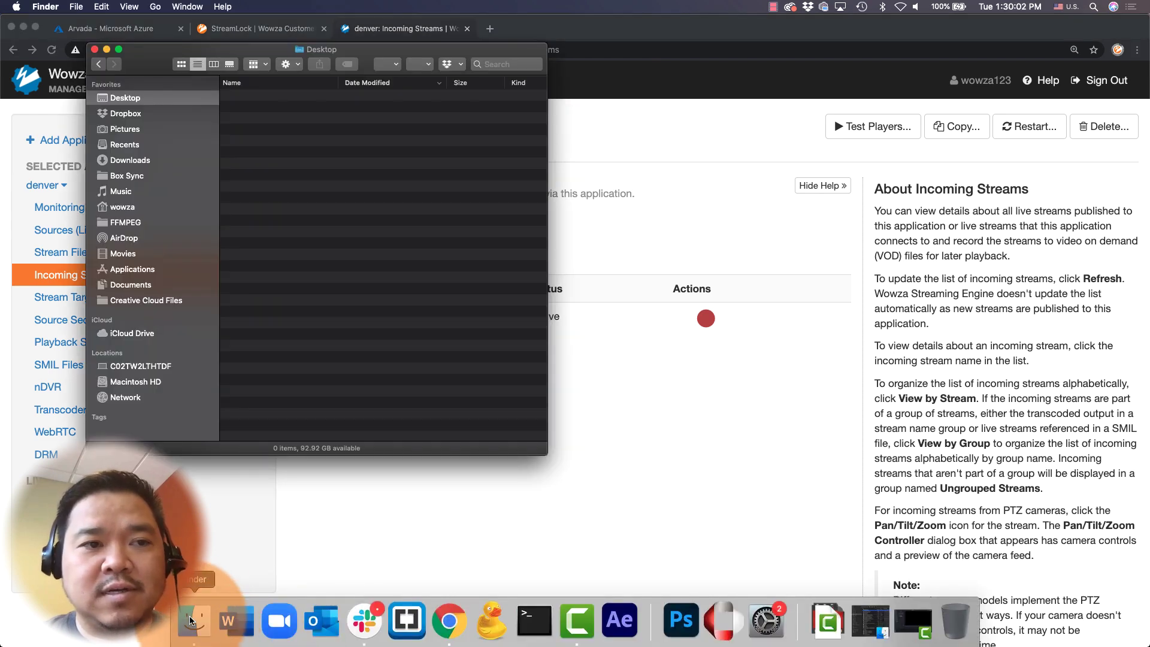
left_click(127, 268)
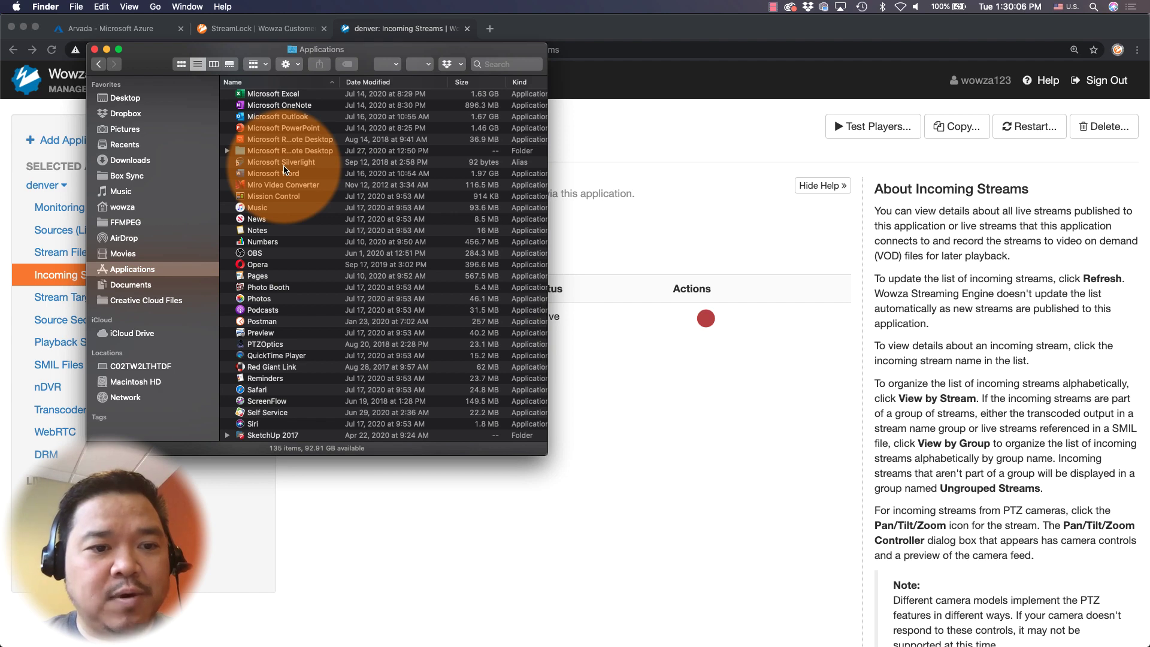
double_click(259, 254)
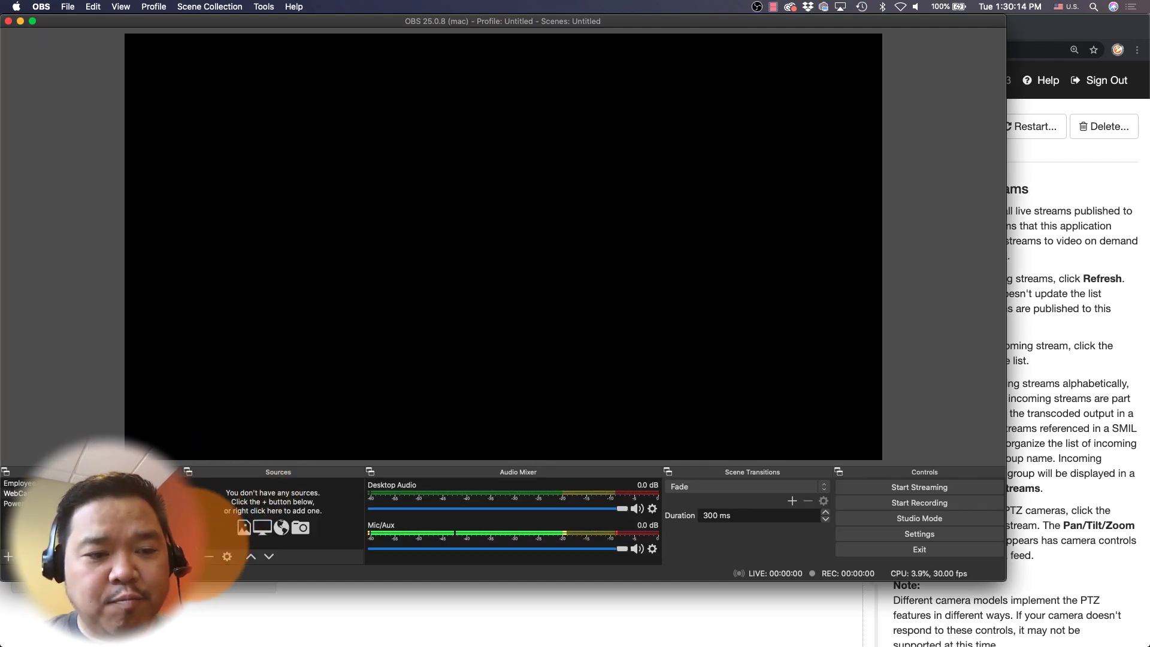
Add an Audio Input Capture source using the Logitech USB Headset
right_click(192, 550)
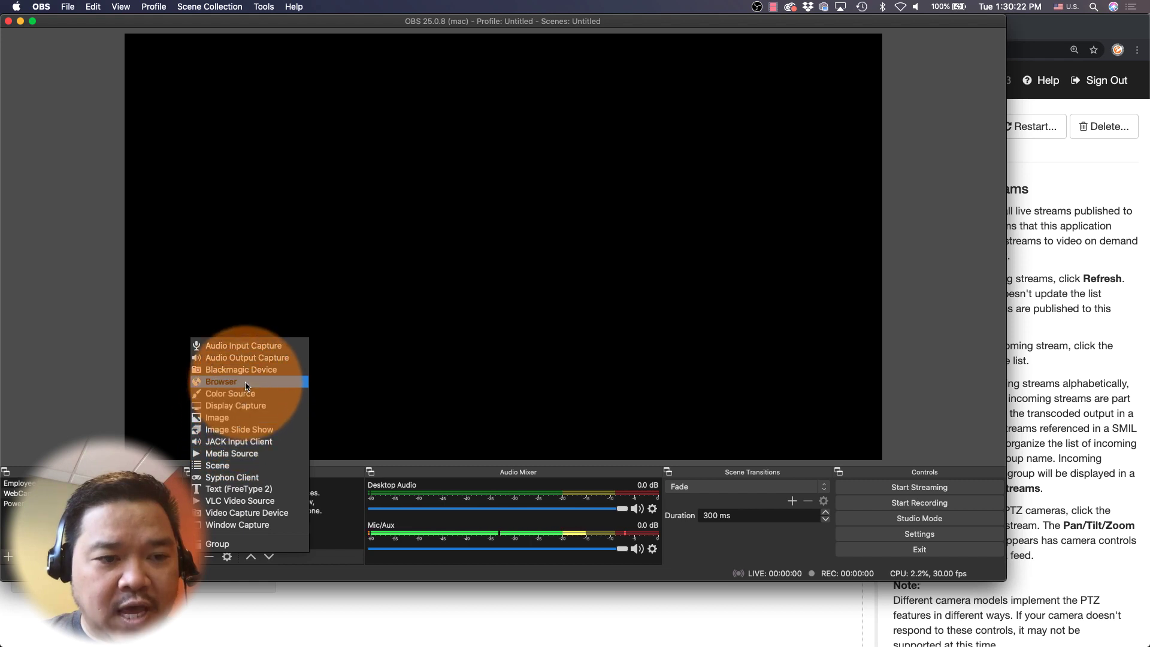
left_click(248, 351)
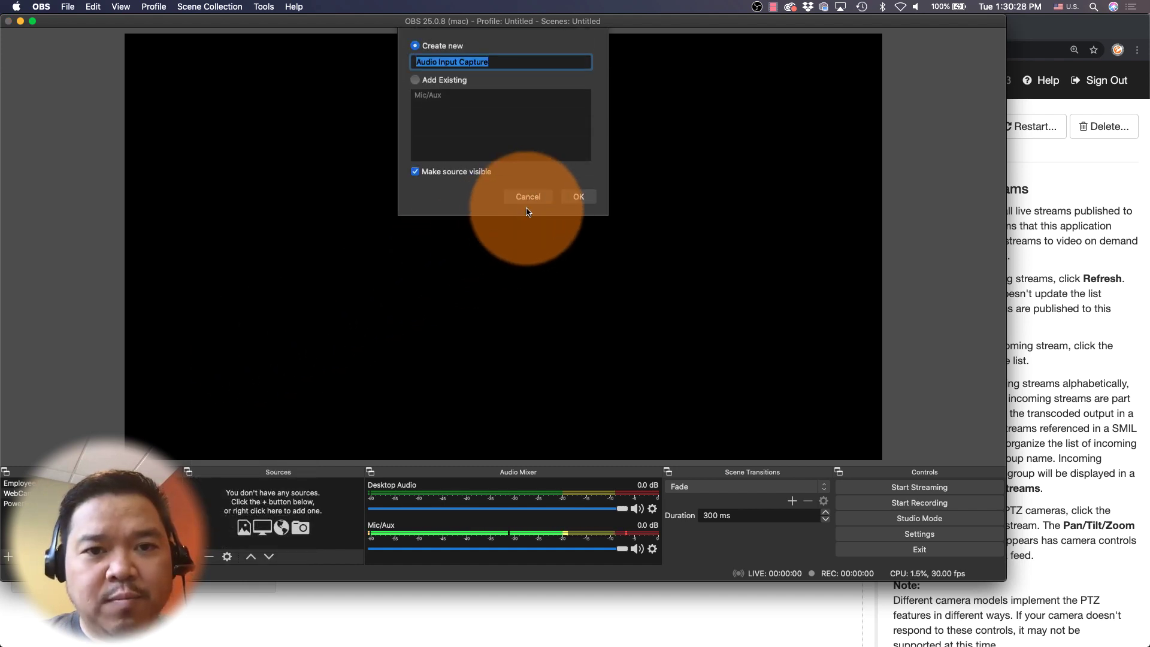
left_click(578, 196)
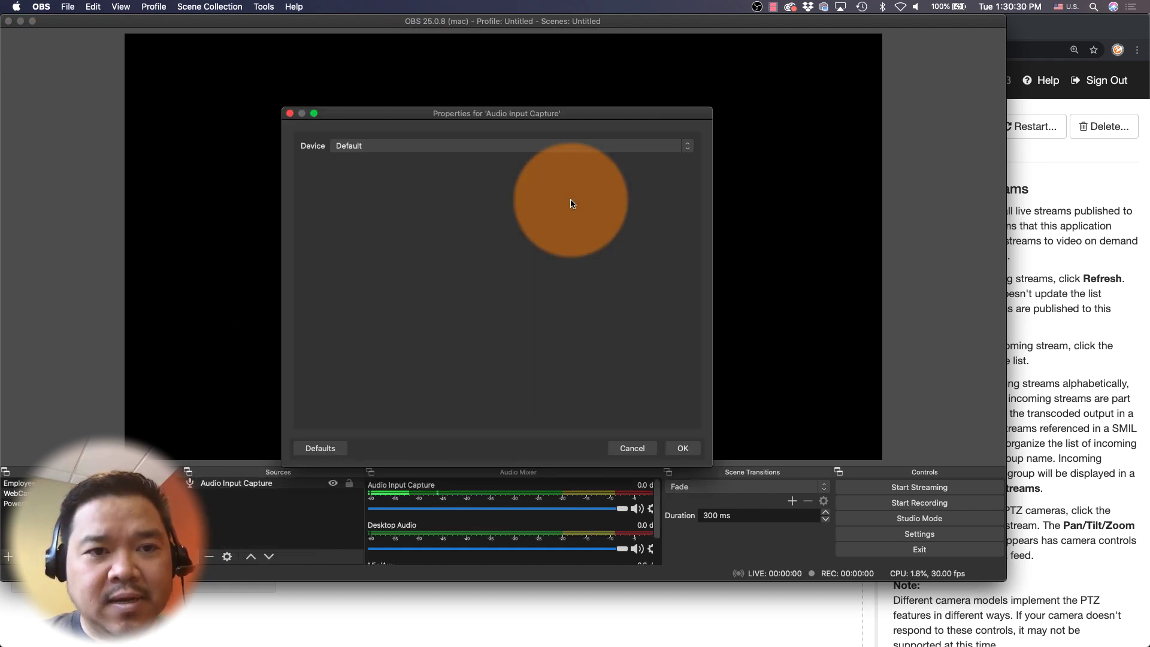
left_click(577, 146)
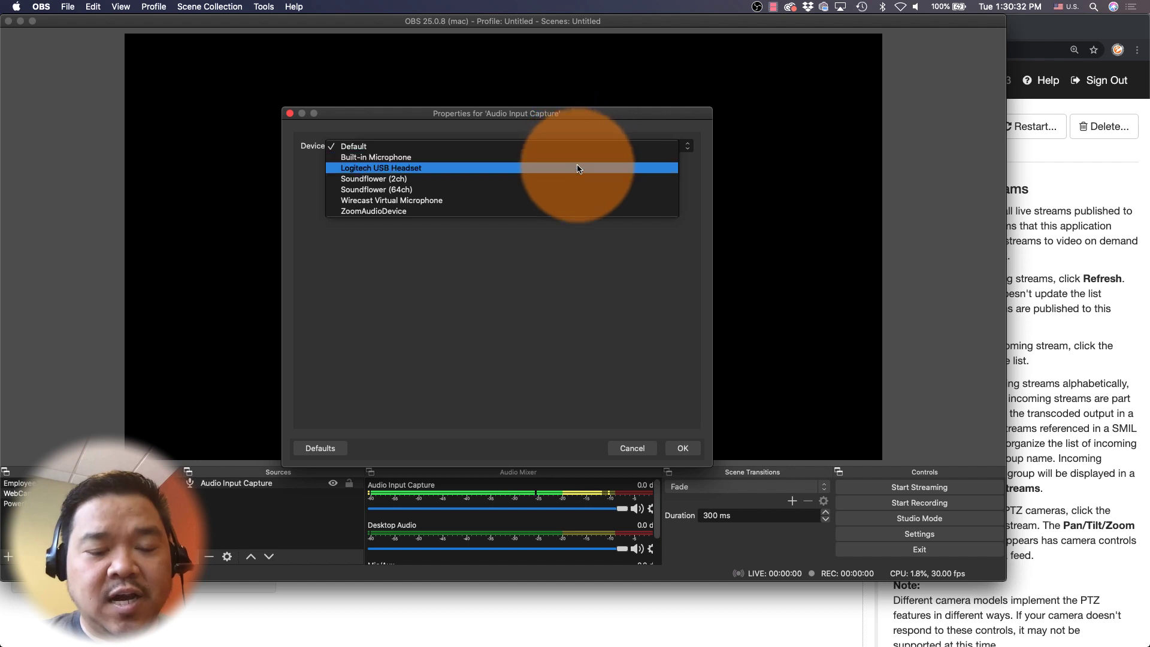
left_click(579, 168)
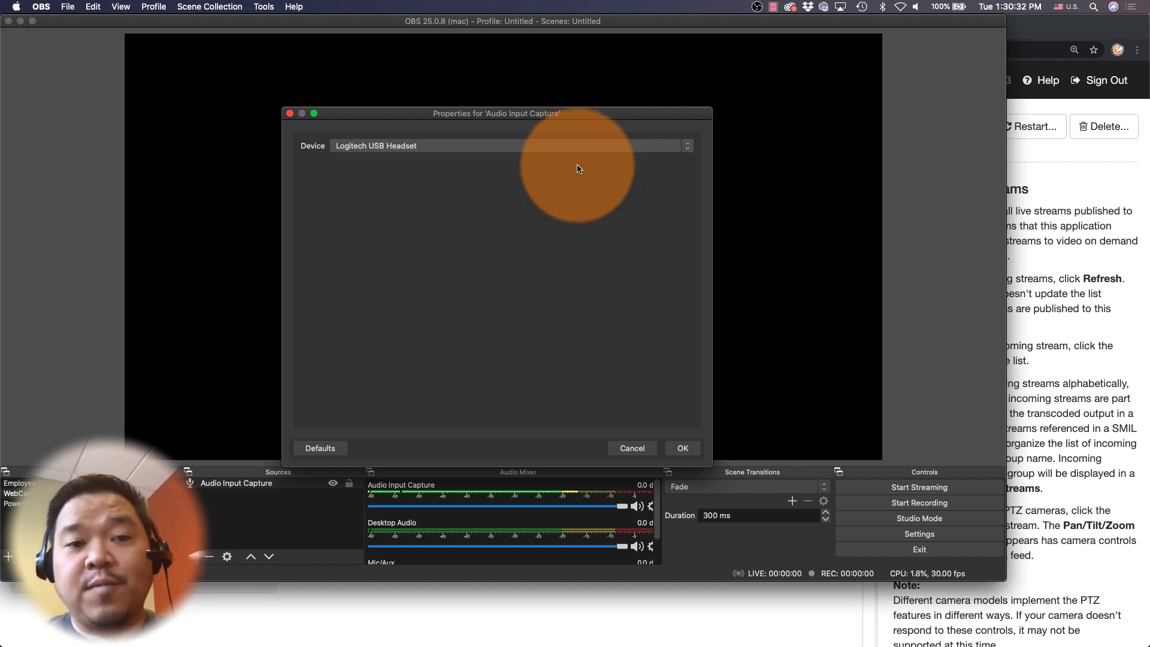
left_click(683, 448)
Add a Video Capture Device source using the FaceTime HD Camera
left_click(192, 556)
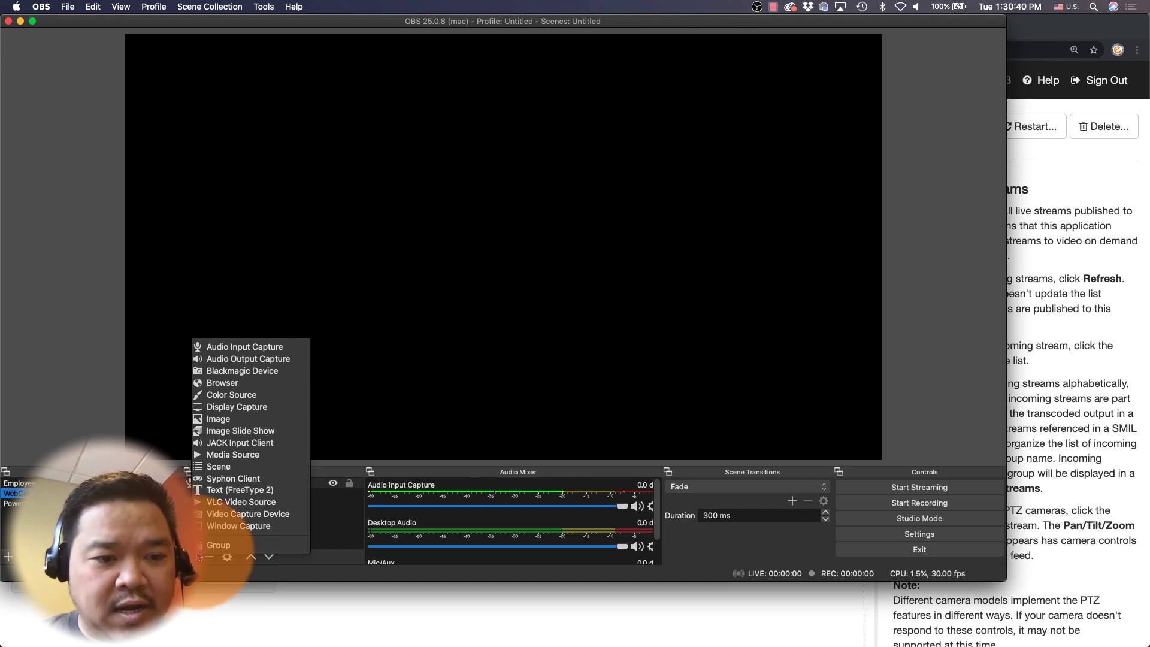
left_click(230, 514)
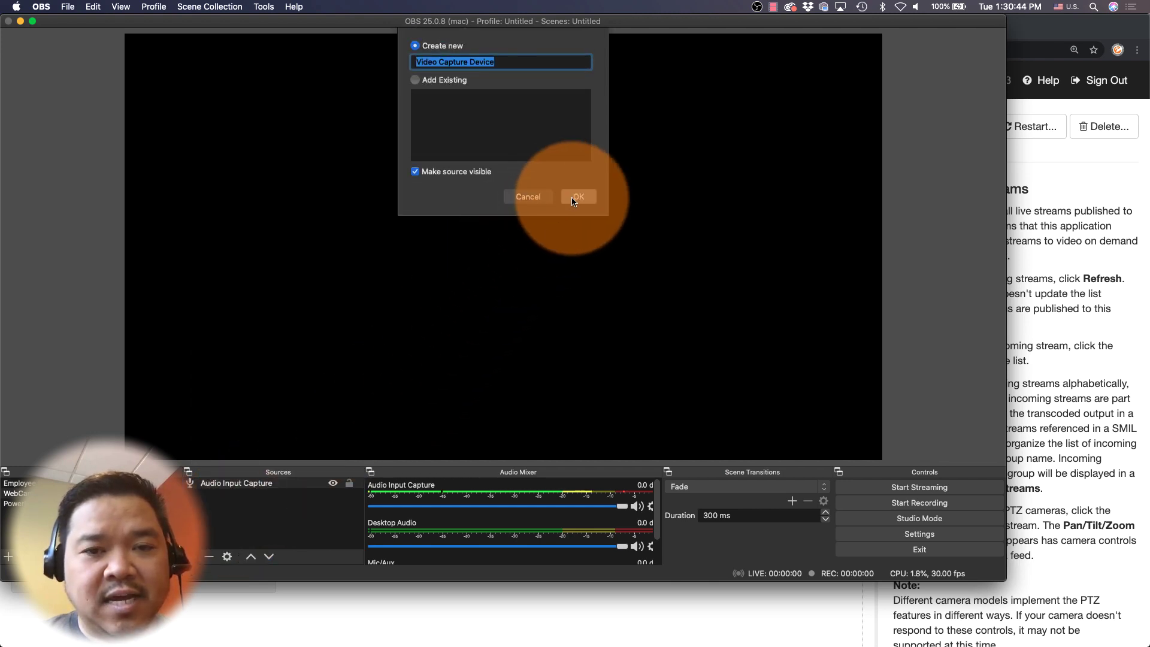
left_click(575, 197)
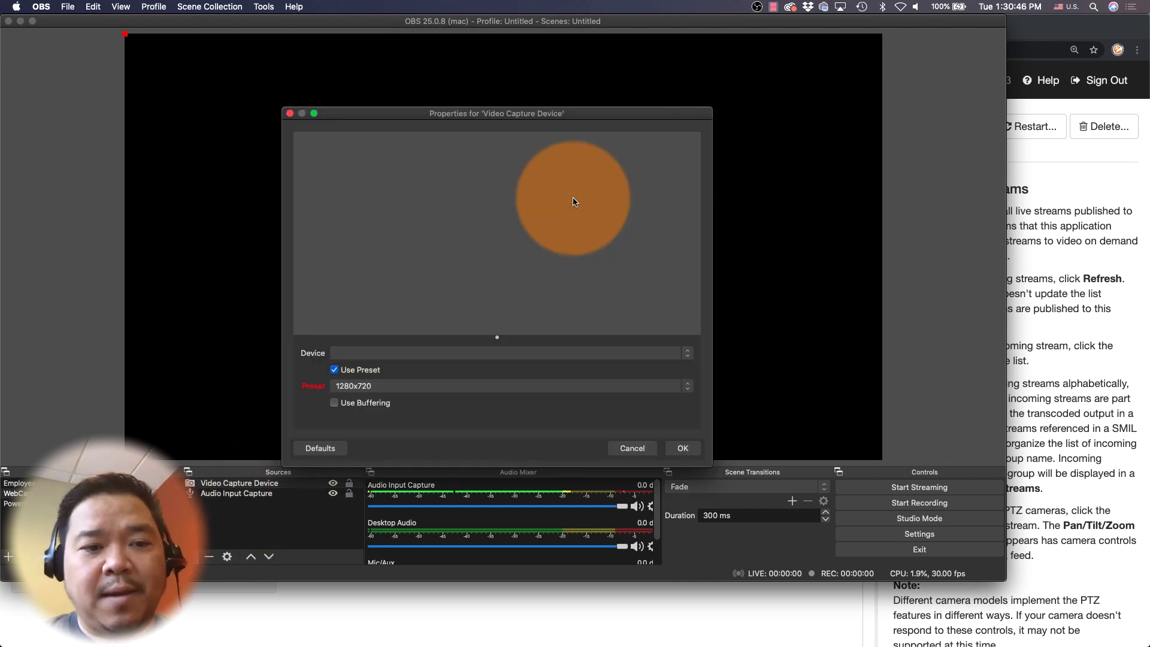
left_click(488, 352)
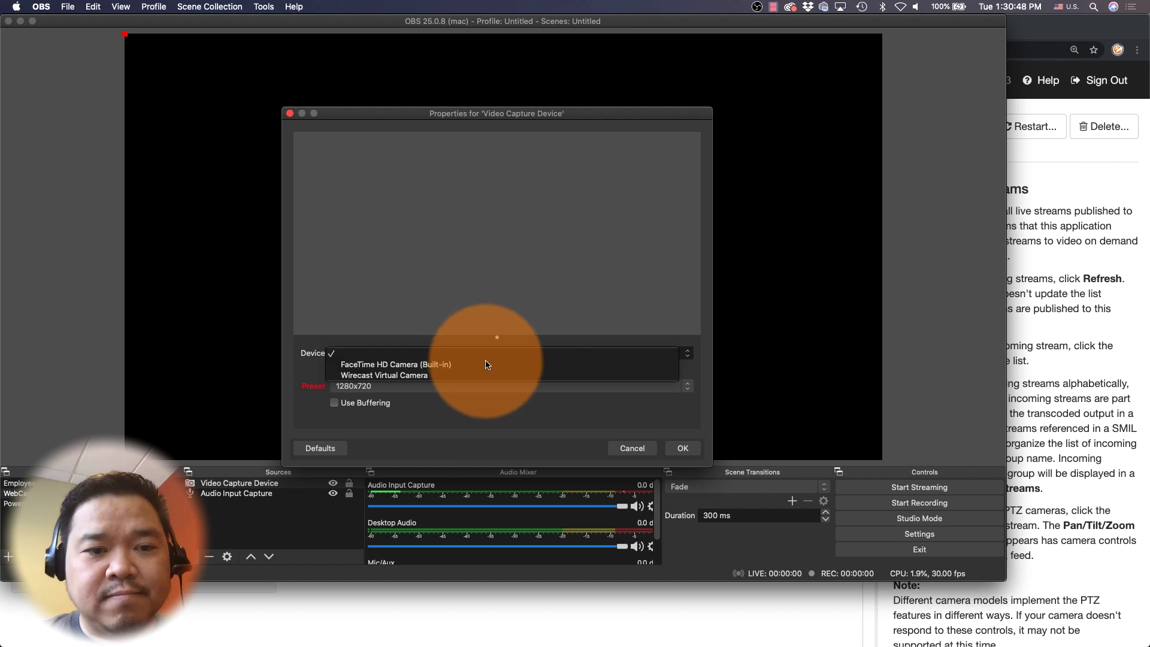
left_click(488, 364)
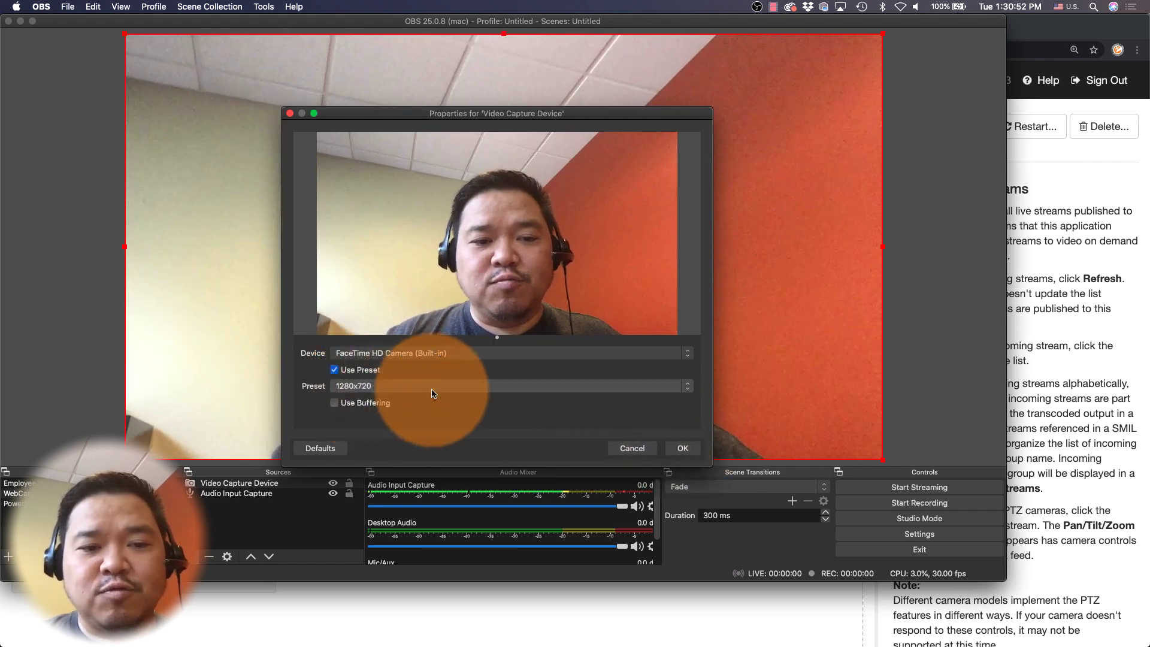
left_click(674, 449)
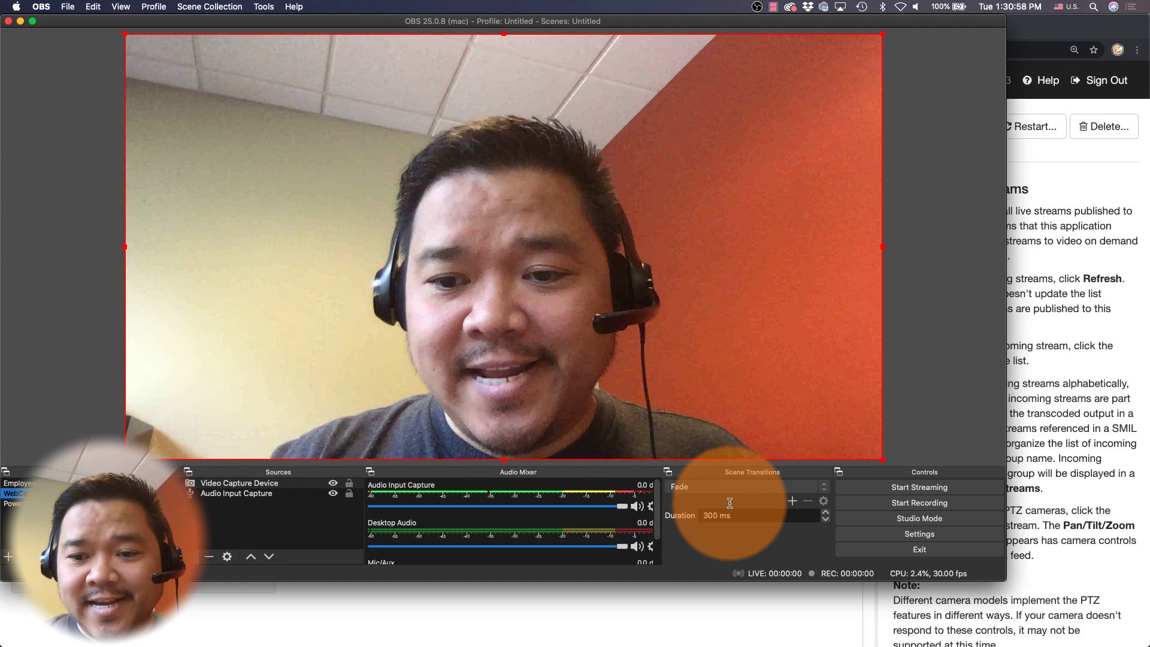
left_click(887, 534)
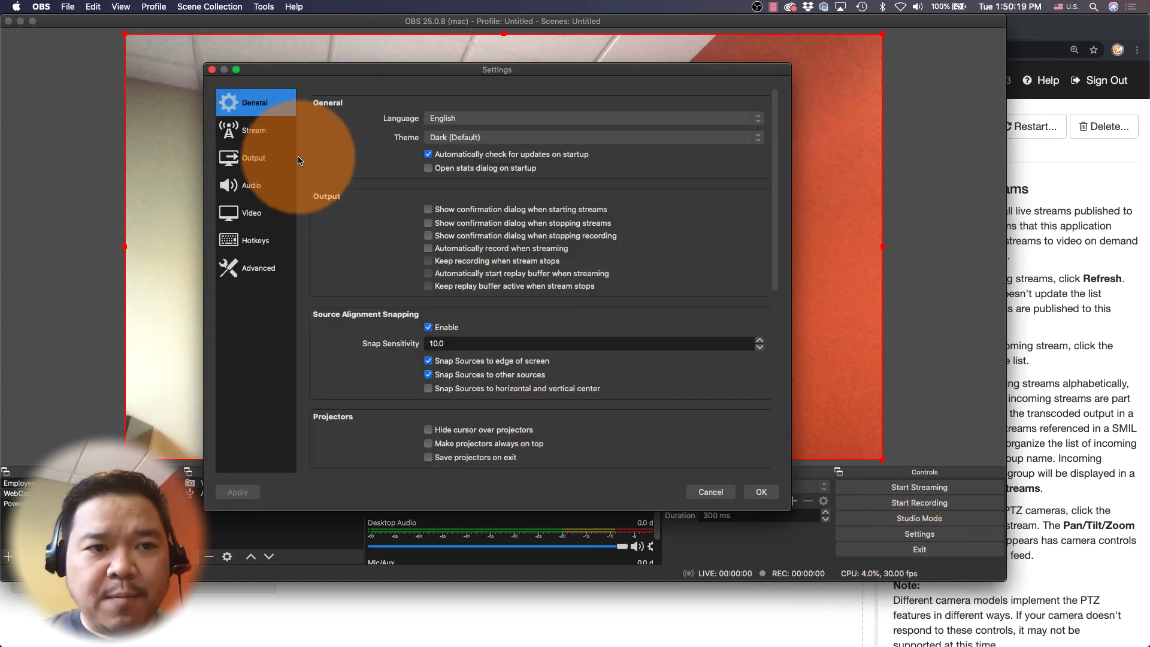
Stream to custom server rtmp://52.173.207.190:1935/denver for arvada, with authentication credentials enabled
left_click(254, 133)
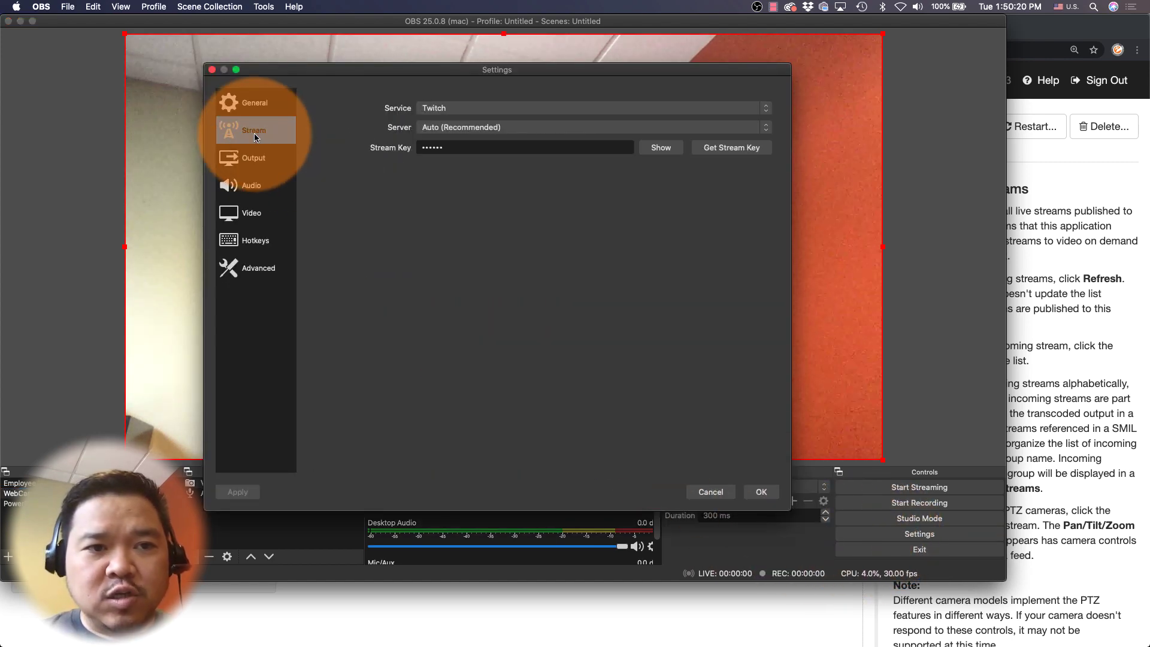
left_click(437, 109)
left_click(444, 98)
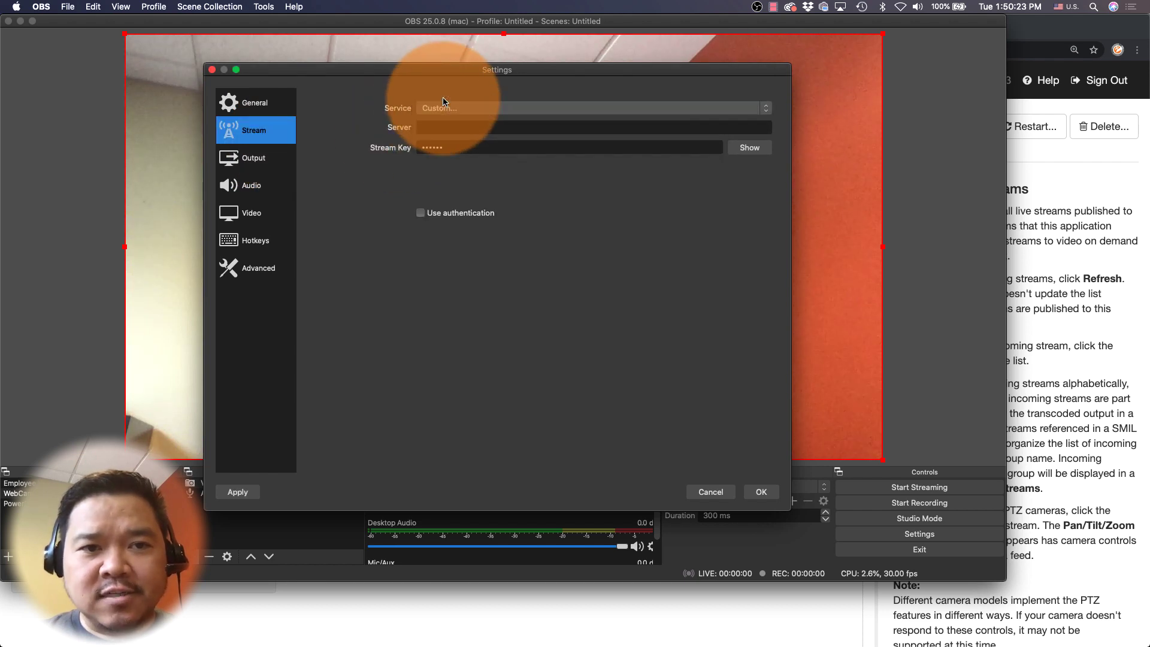
left_click(456, 127)
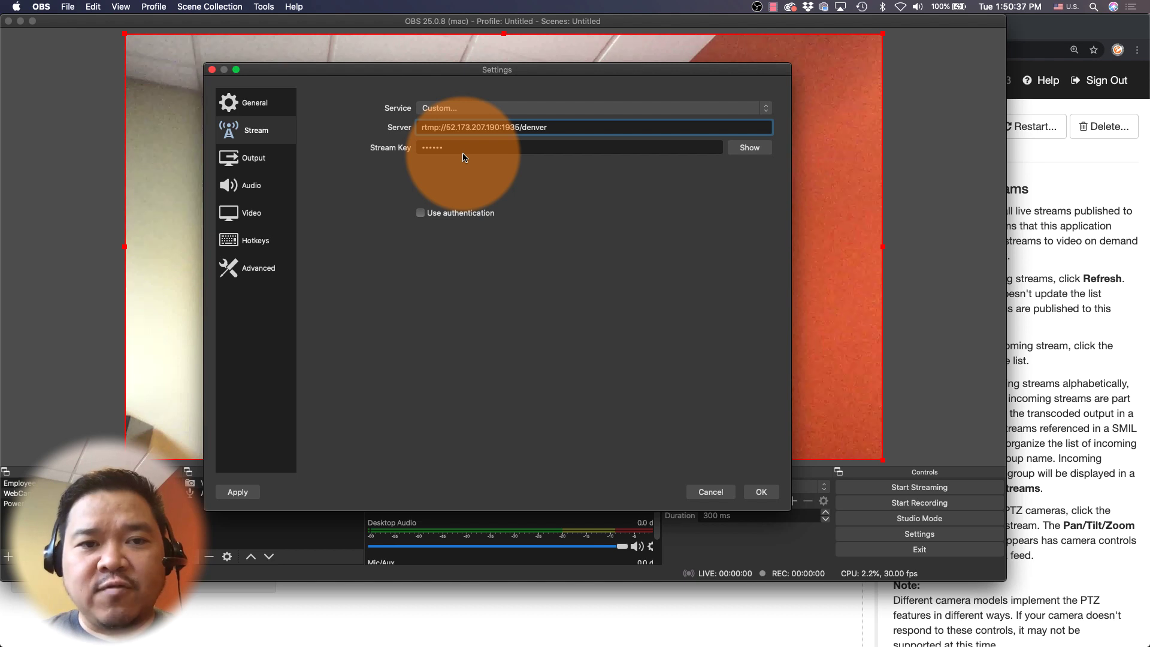
left_click_drag(458, 149, 414, 149)
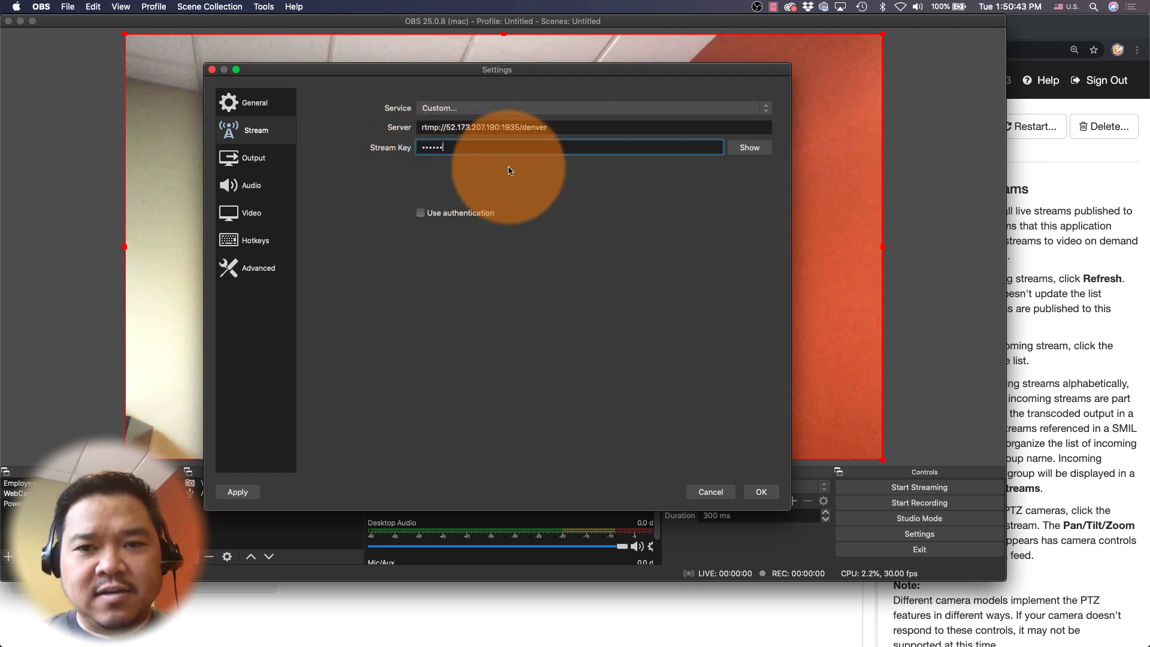
left_click(748, 150)
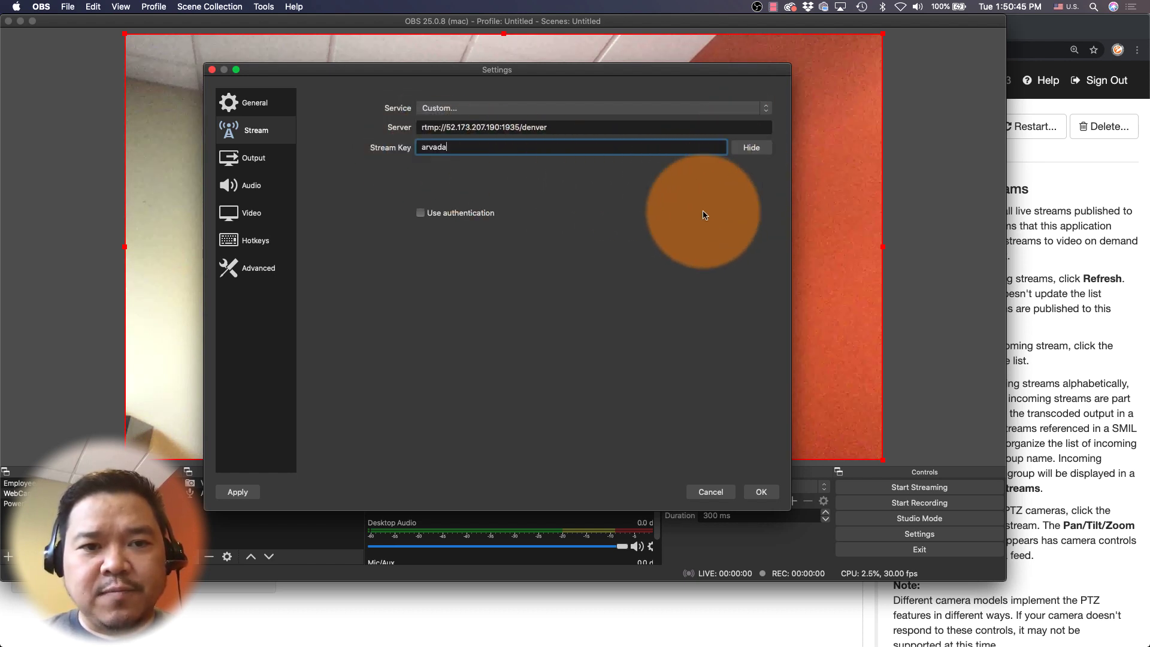
left_click(421, 214)
left_click(447, 241)
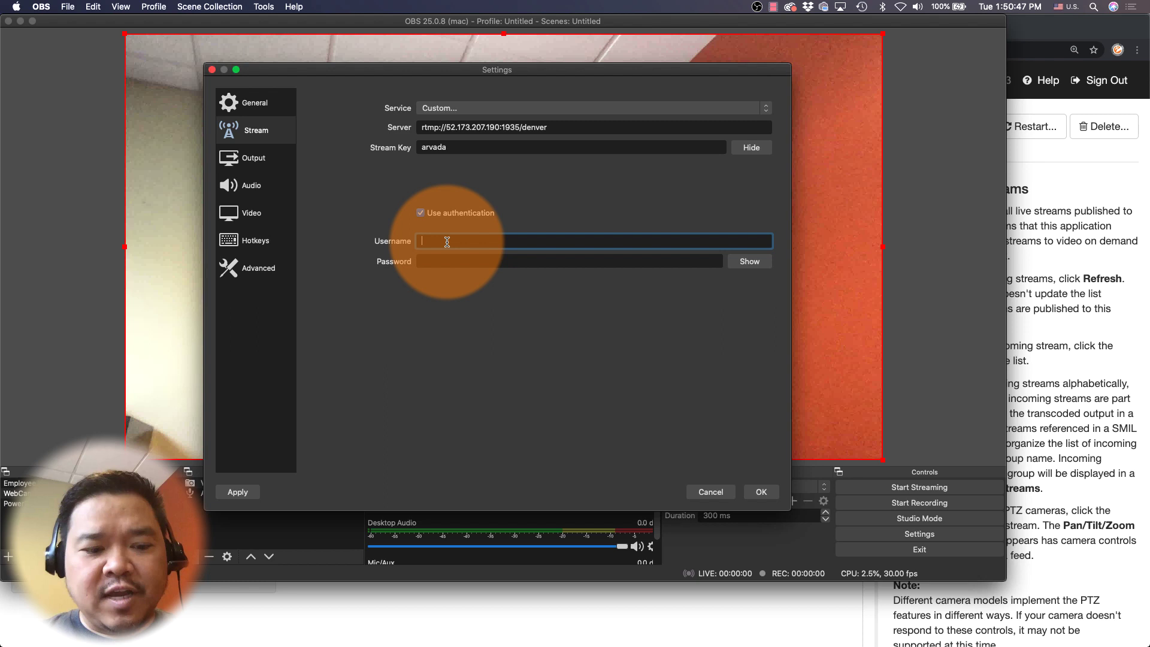
left_click(448, 255)
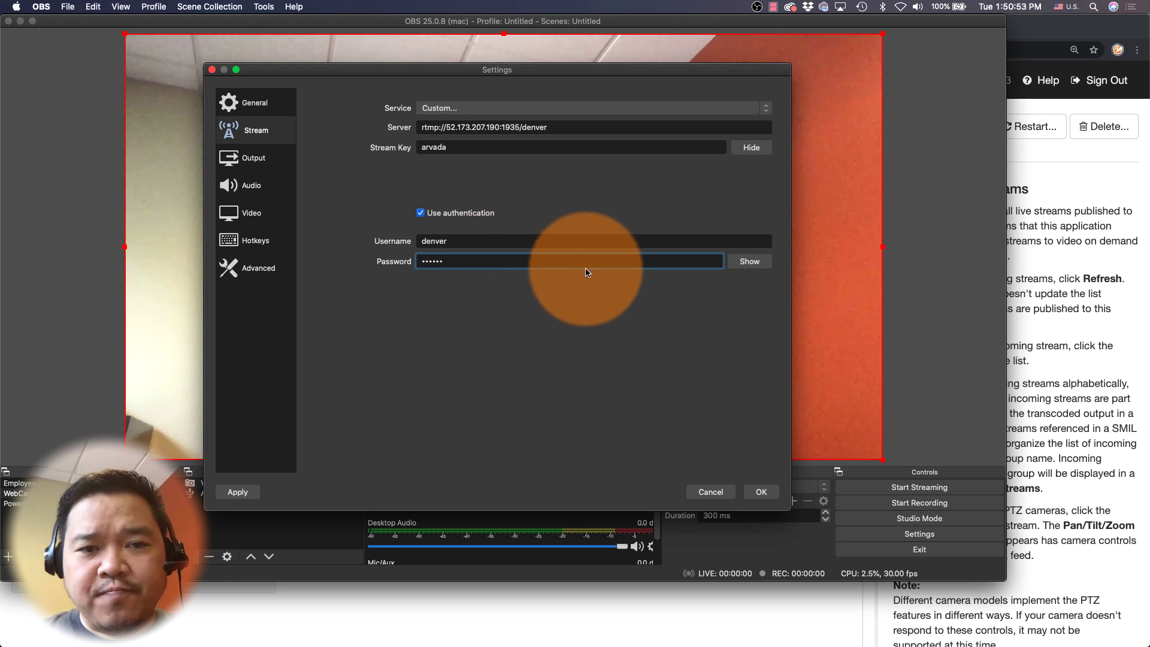
left_click(759, 492)
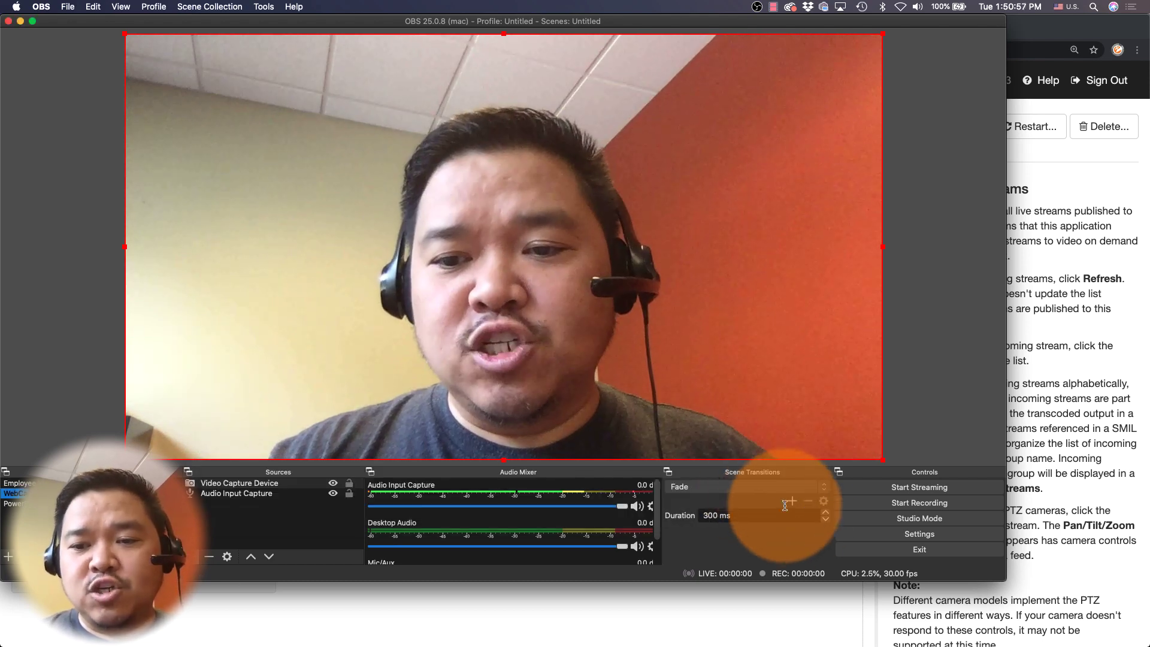
Go live from OBS, confirm arvada is Active under denver, and open denver's WebRTC page
left_click(899, 492)
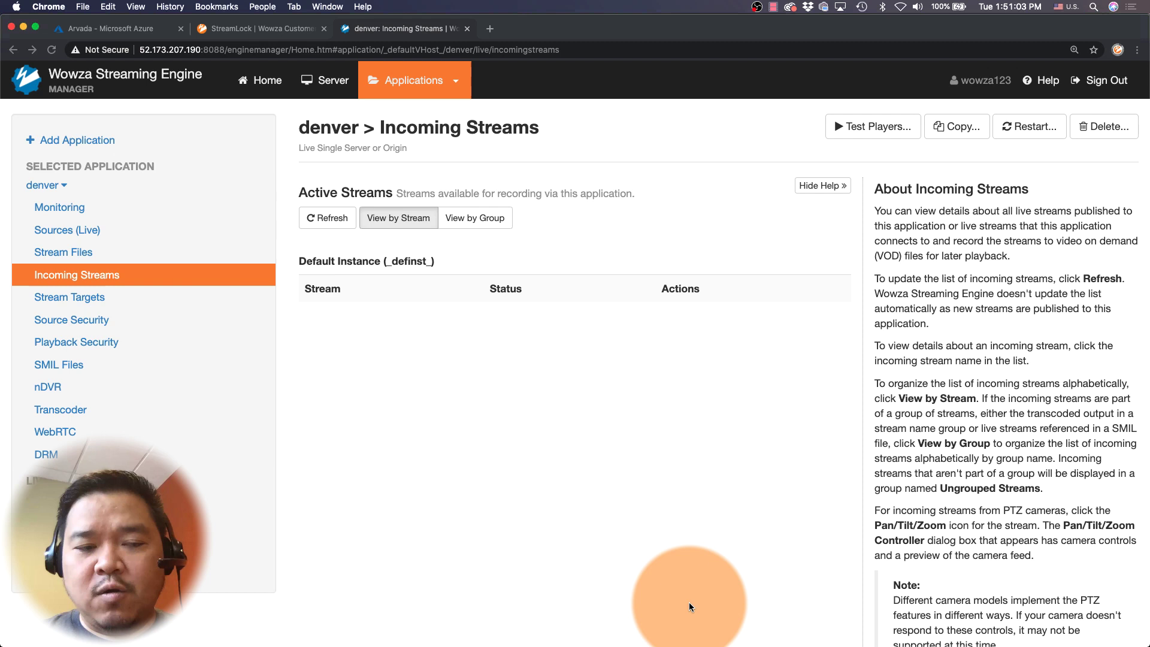
left_click(689, 602)
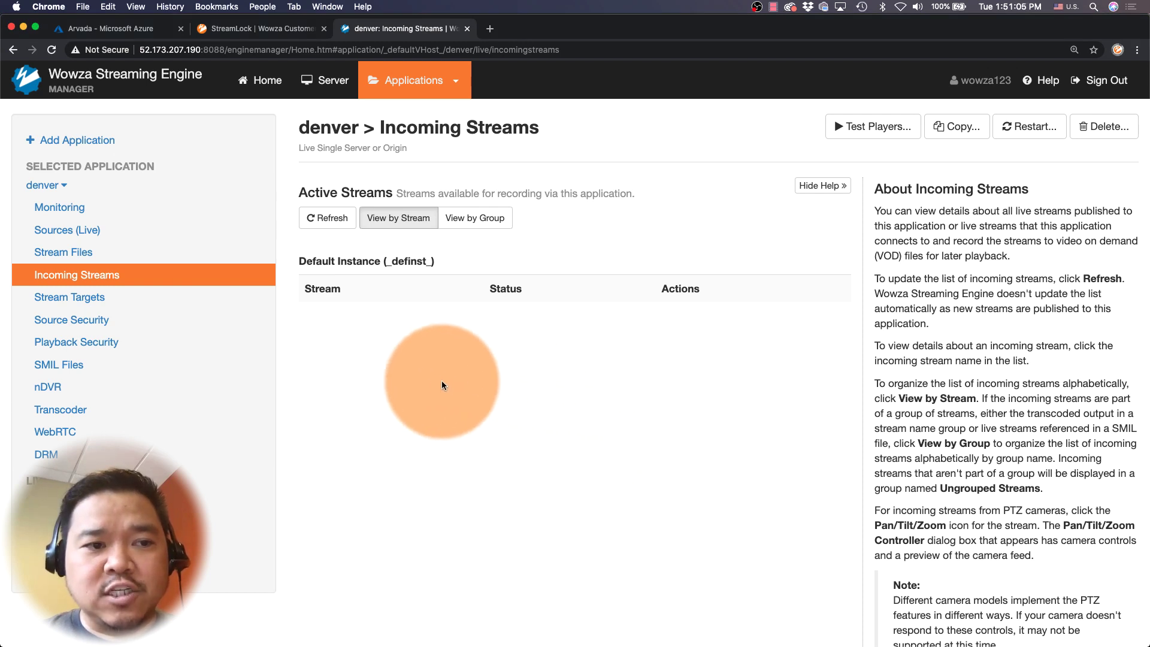
left_click(323, 218)
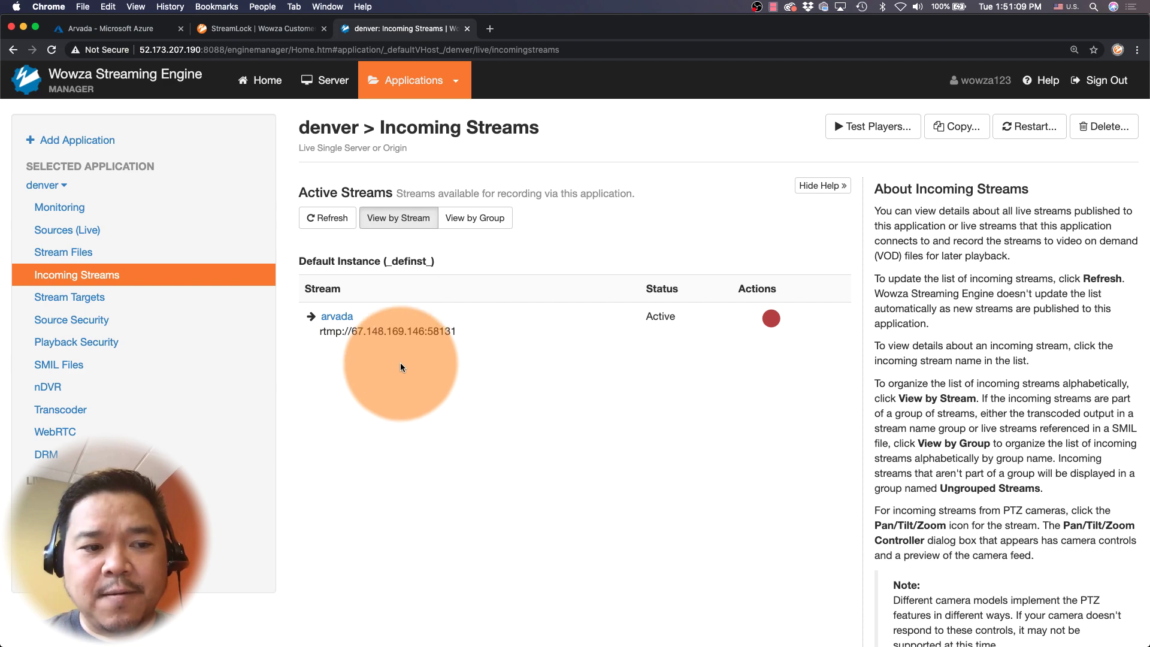
left_click(89, 433)
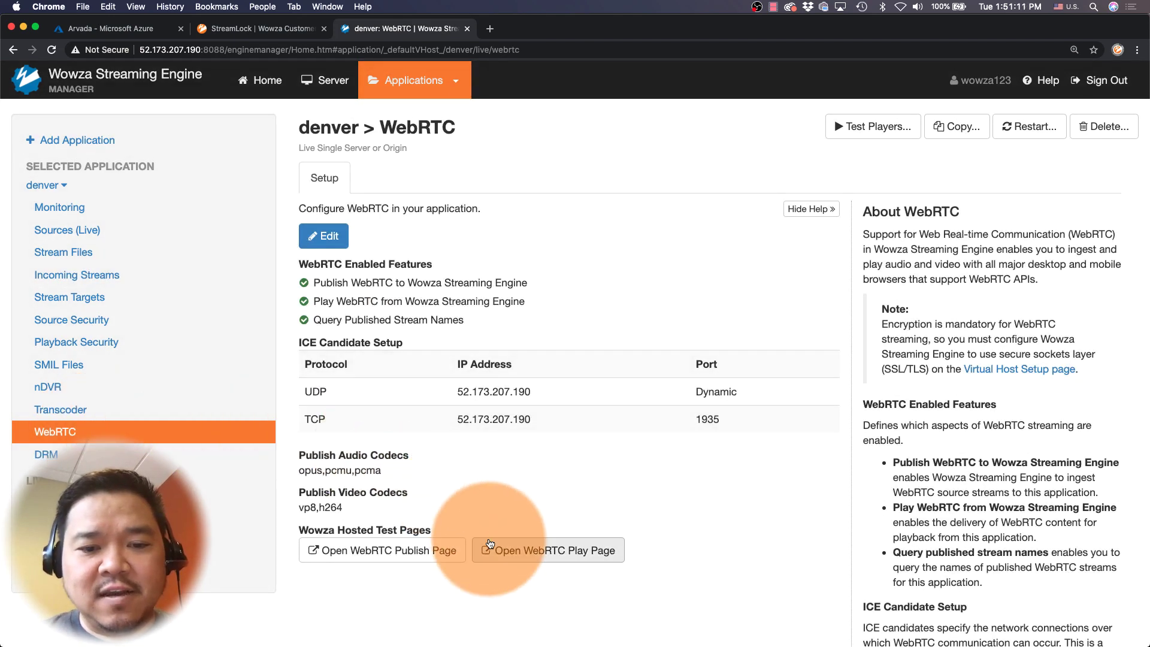
Play the arvada stream instead of golden on the WebRTC test page, then close the tab
left_click(493, 548)
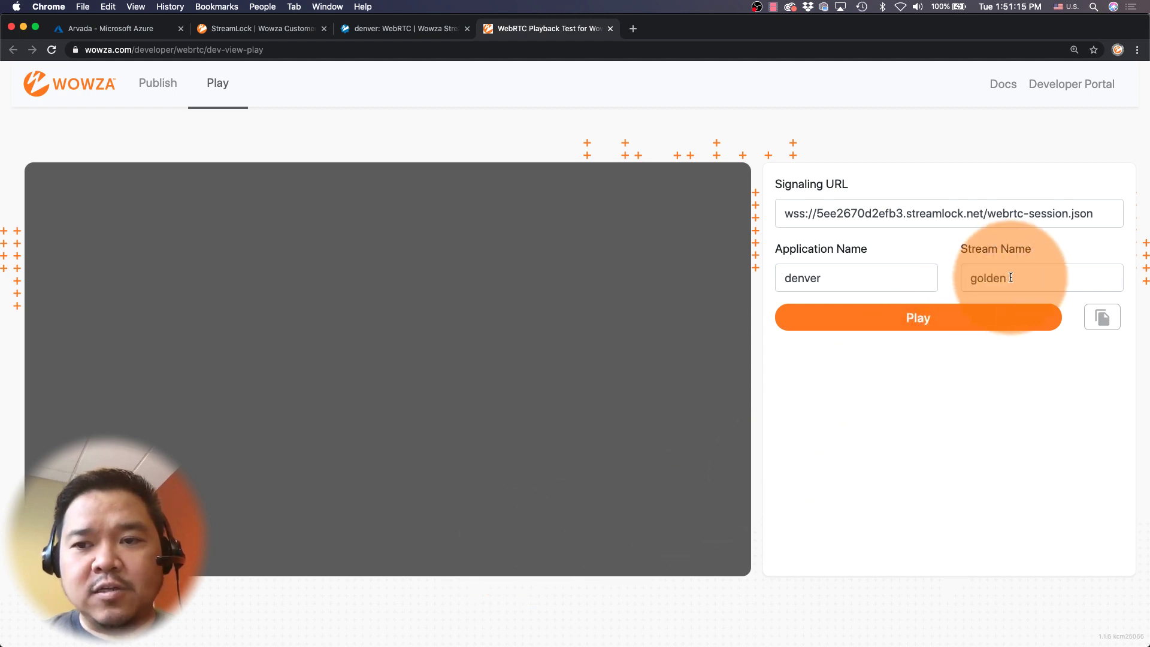
left_click_drag(1010, 278, 957, 278)
type("arv")
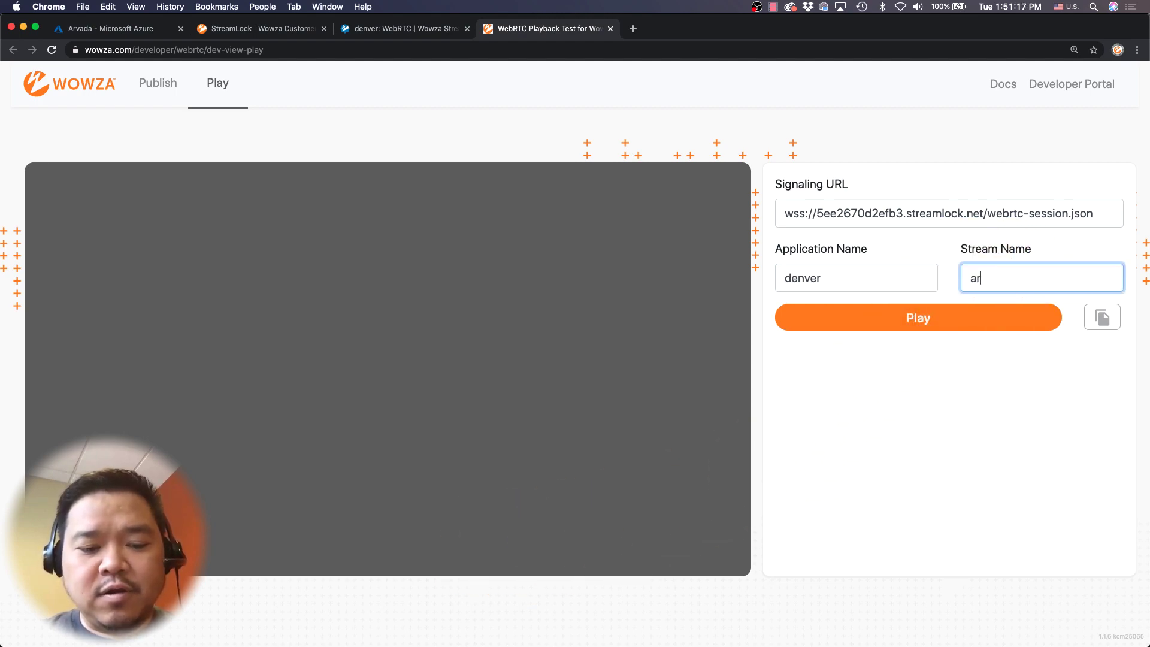
type("ada")
left_click(1019, 318)
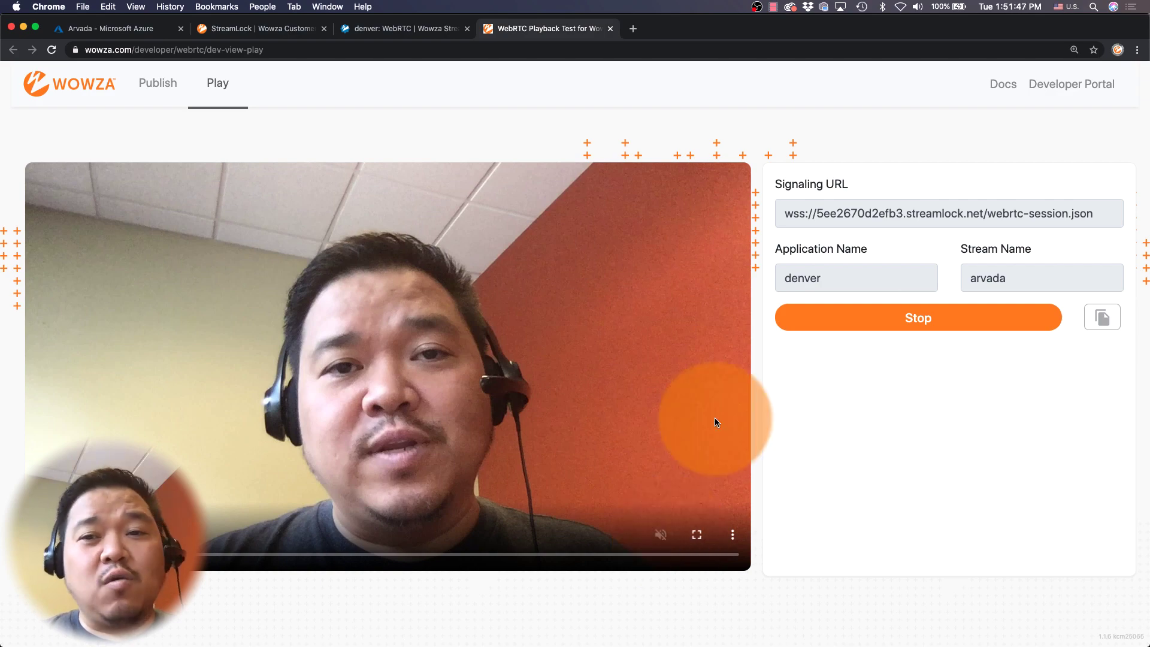
left_click(610, 28)
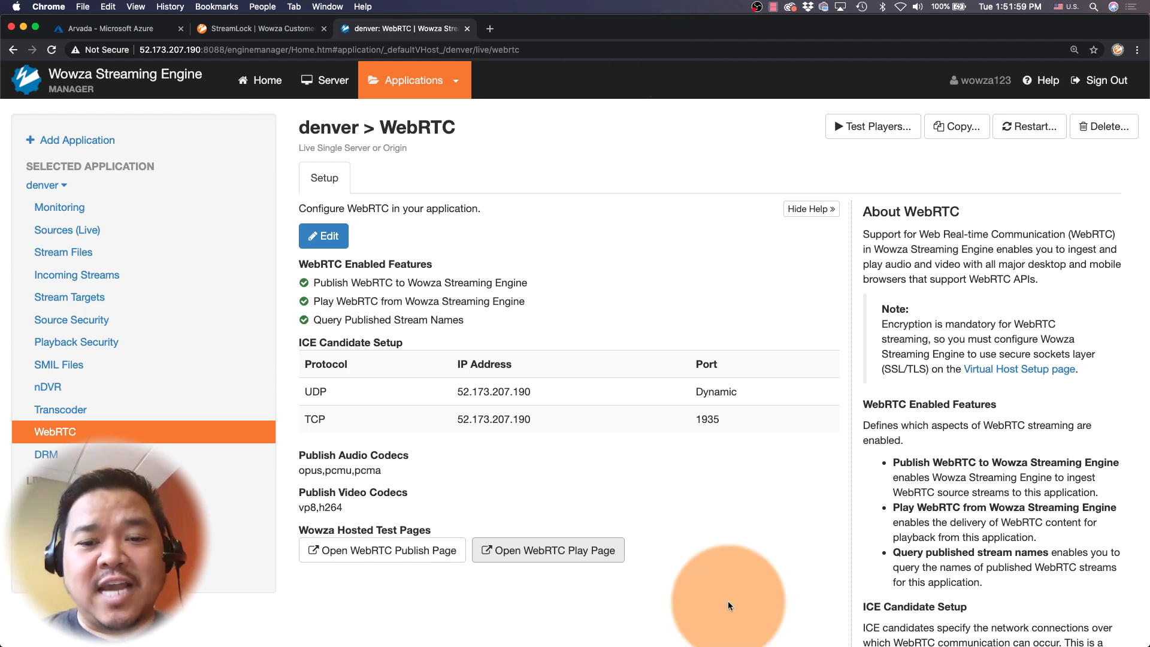
Stop the current OBS live stream
mouse_move(723, 629)
left_click(767, 630)
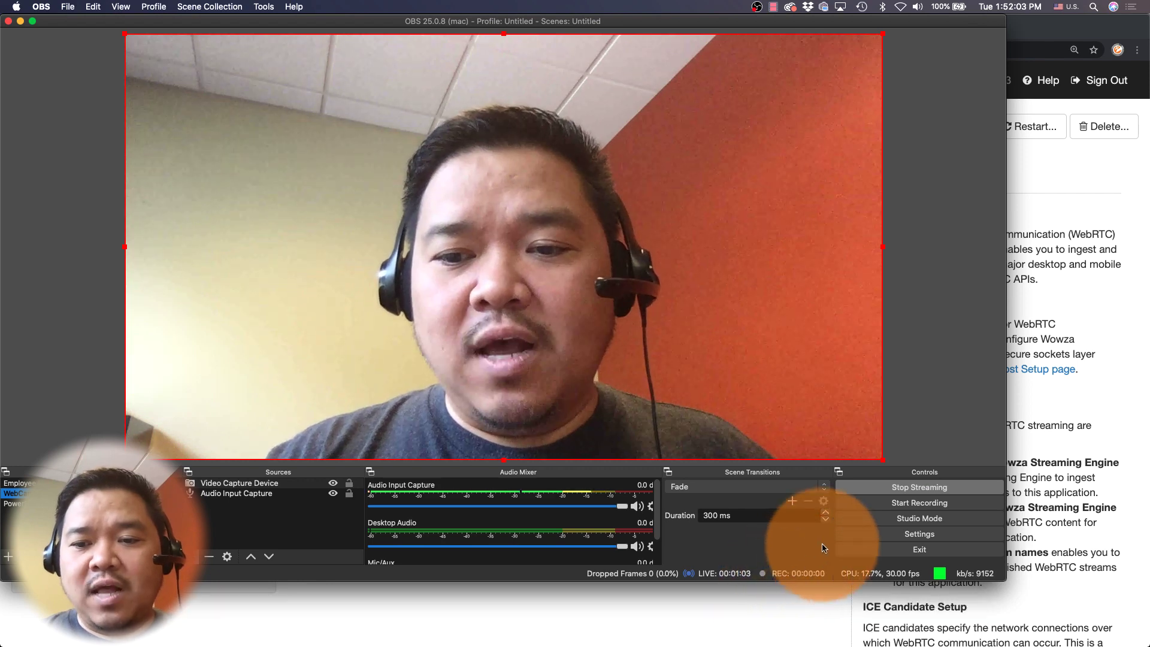
left_click(867, 488)
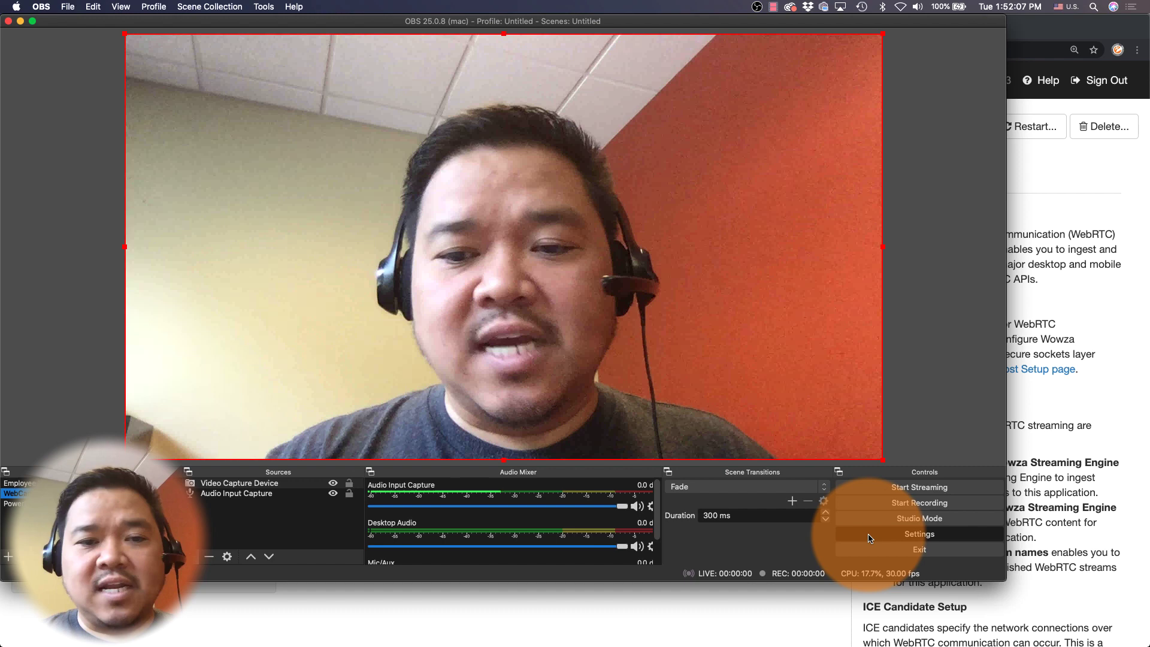
Switch OBS output mode to Advanced with custom x264 options bframes=0
left_click(869, 534)
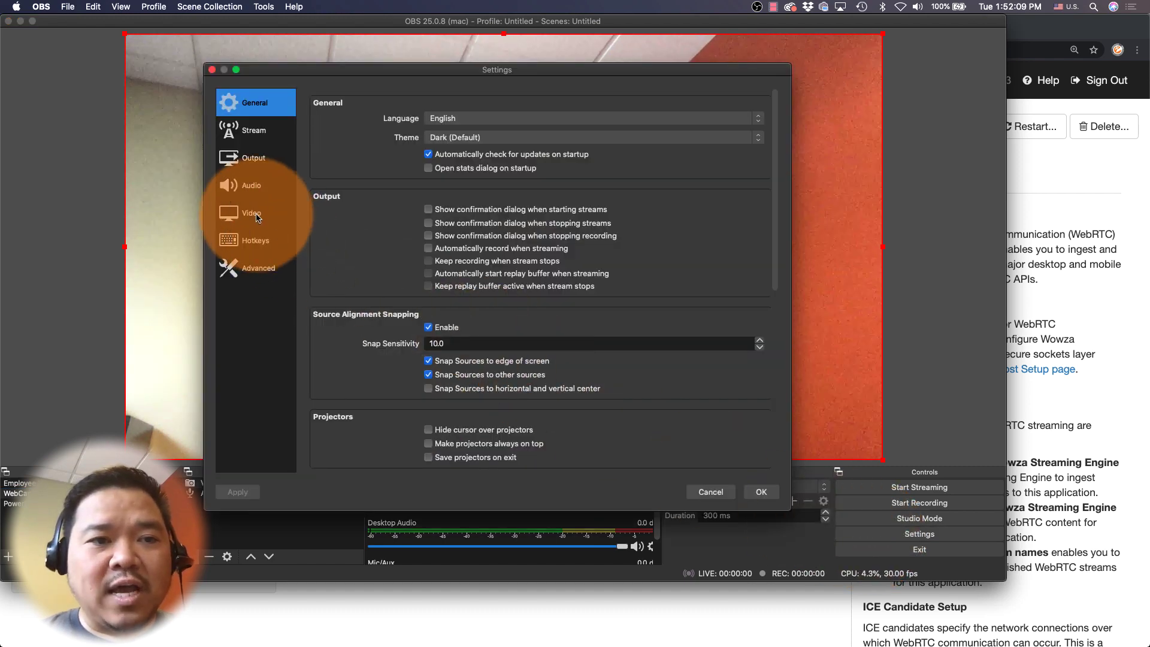
left_click(246, 160)
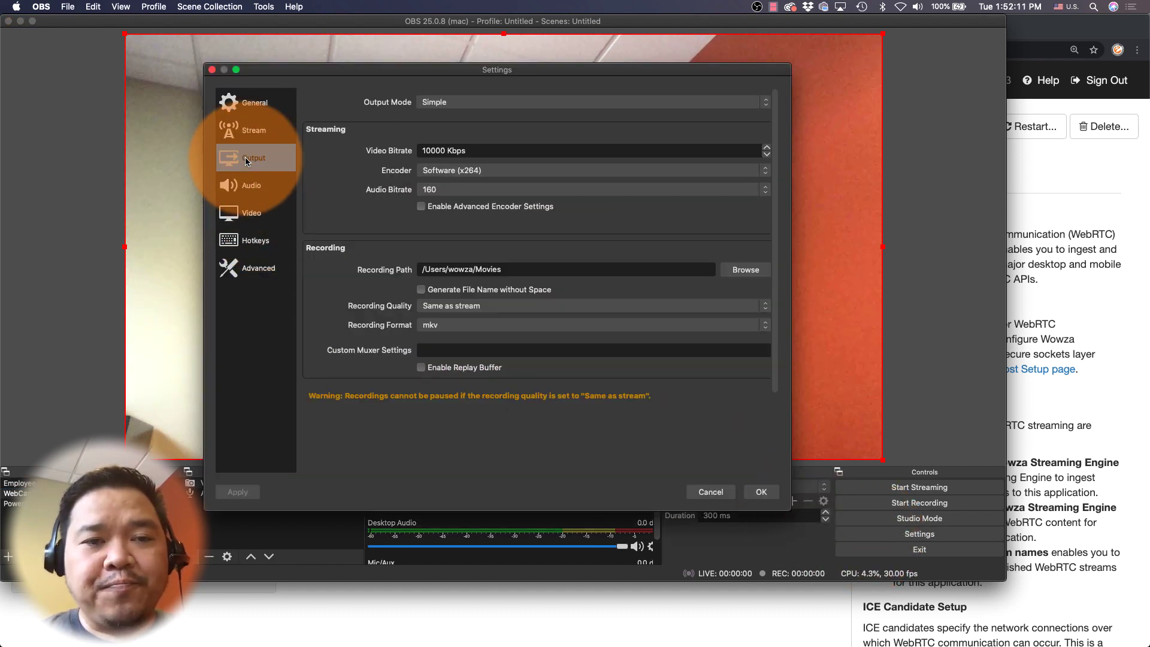
left_click(443, 348)
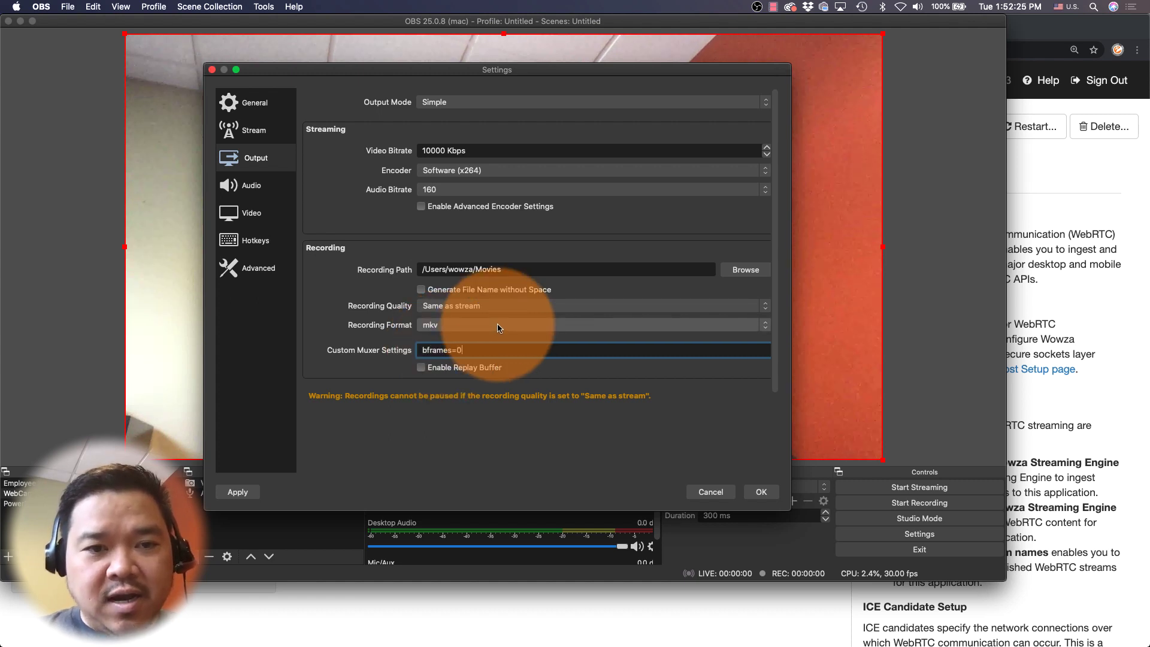
left_click(520, 102)
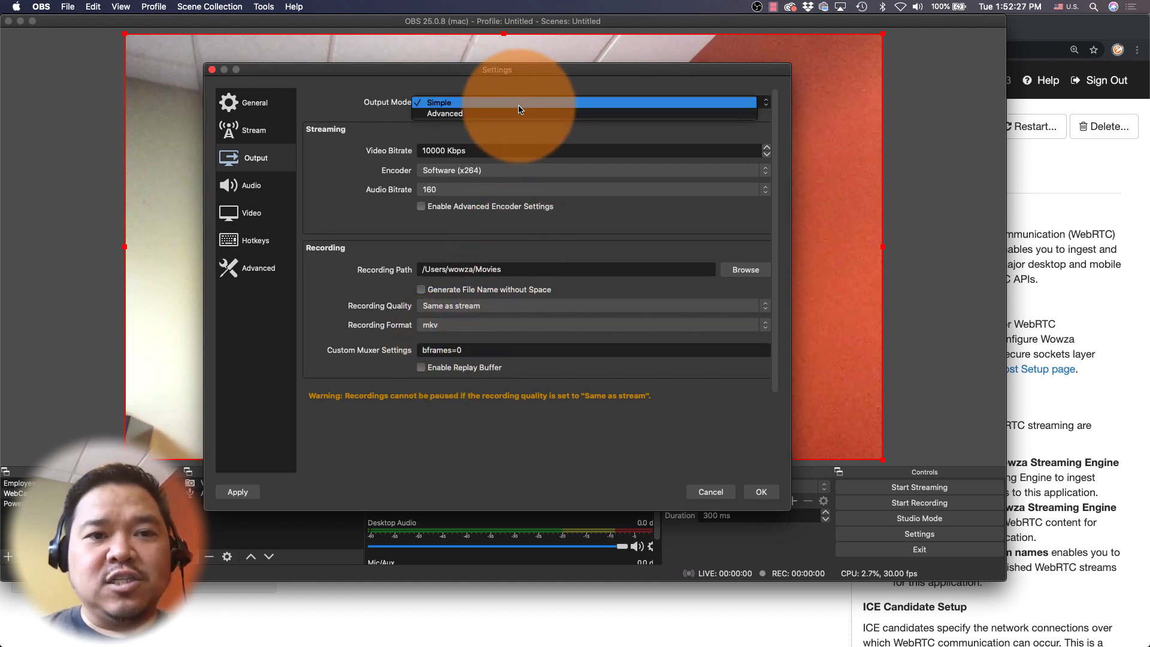
left_click(520, 115)
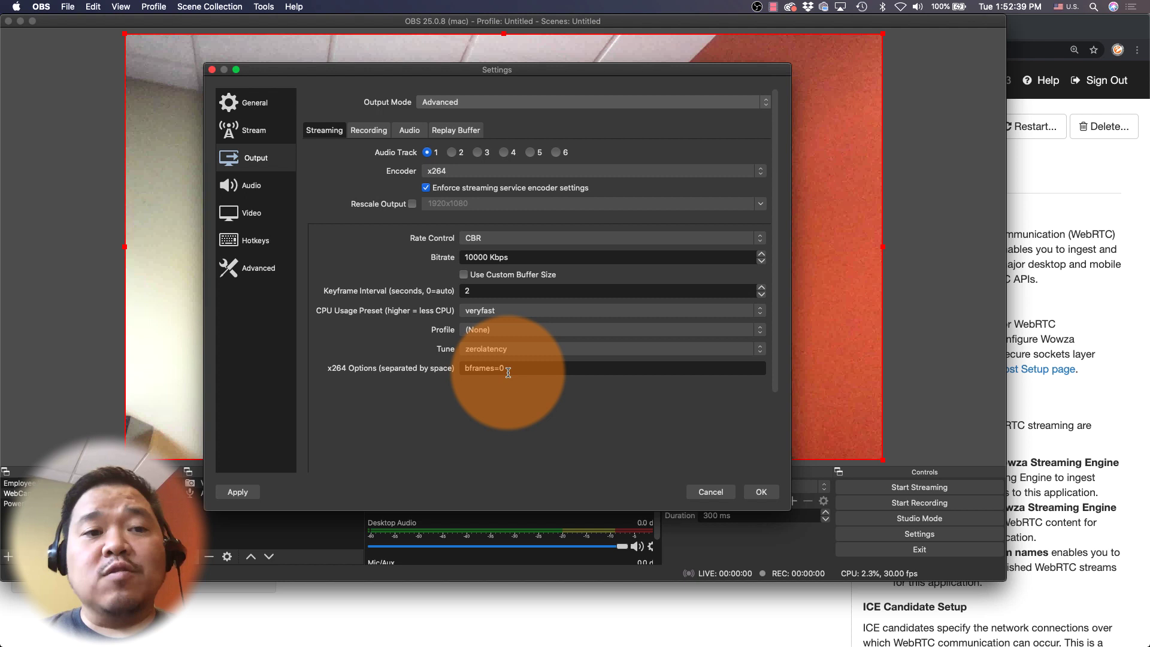
Set the audio sample rate to 48 kHz, save, and restart OBS
left_click(261, 191)
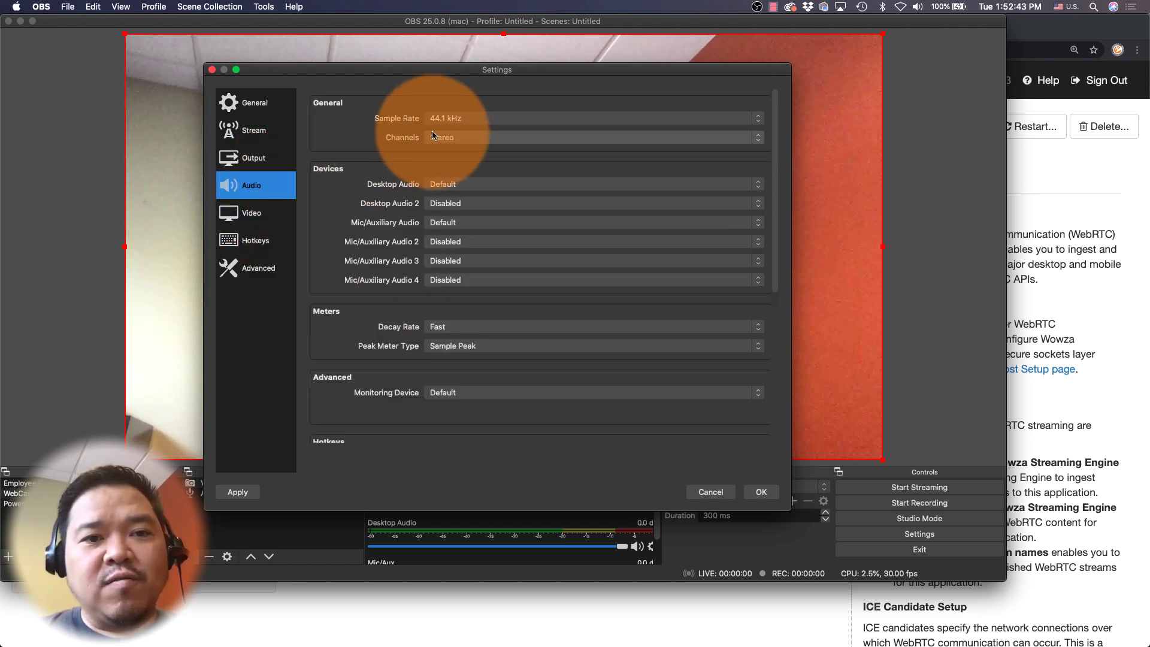
left_click(446, 123)
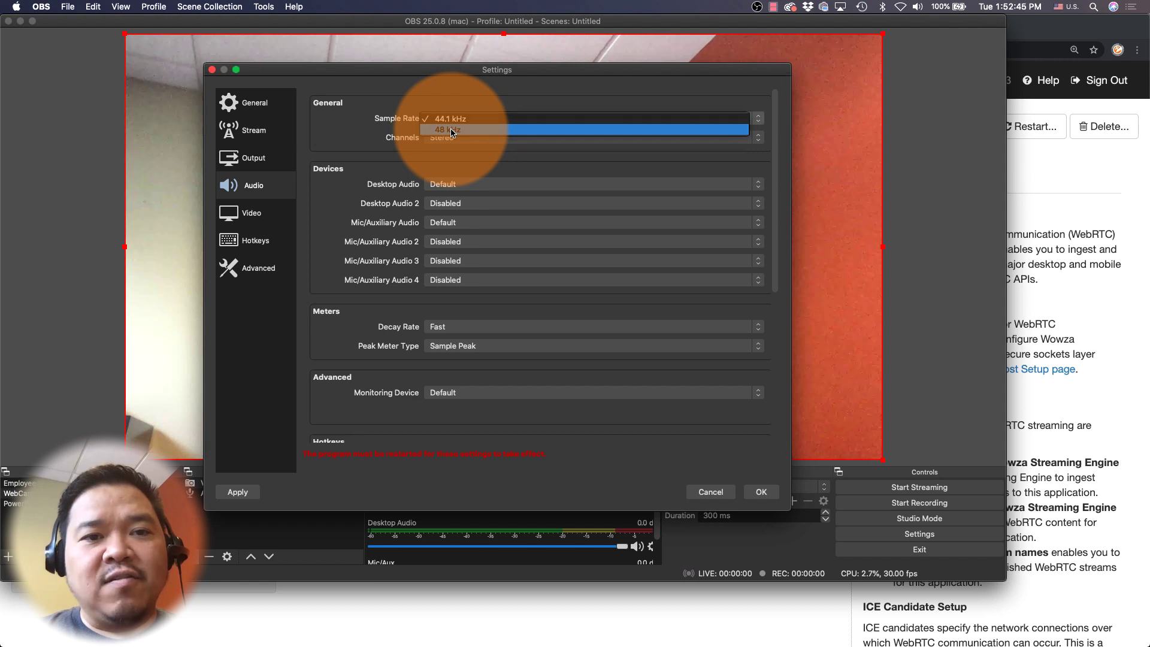
left_click(452, 131)
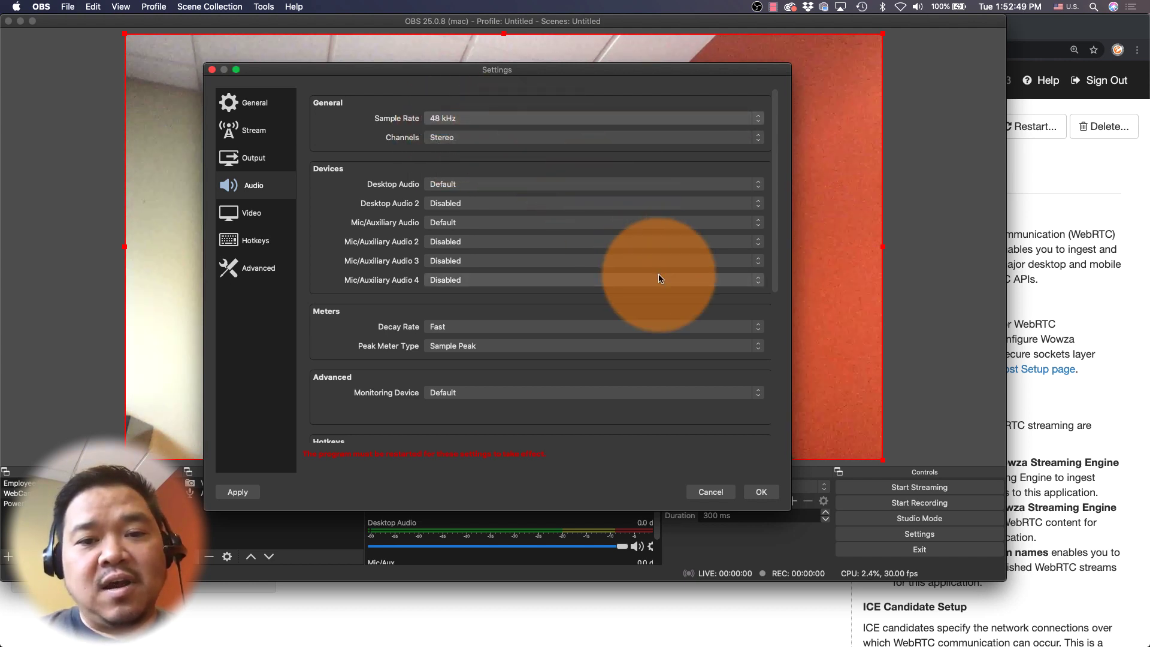
left_click(759, 492)
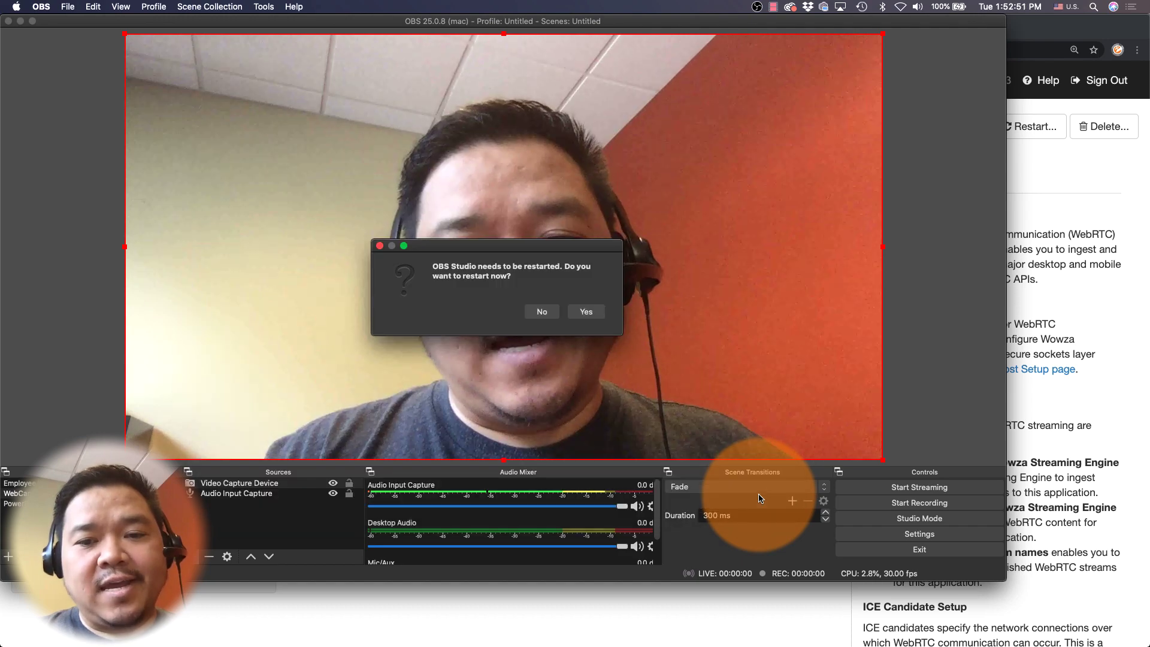
left_click(586, 311)
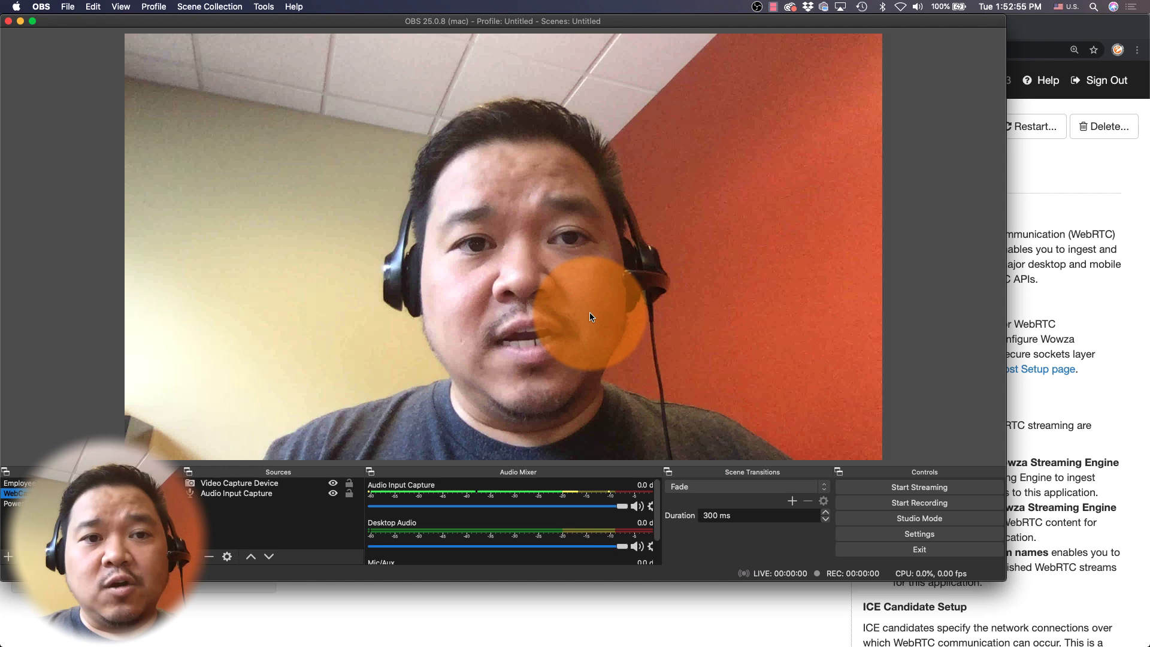
Resume streaming from OBS, play denver/arvada on the WebRTC test page, then close it
left_click(876, 487)
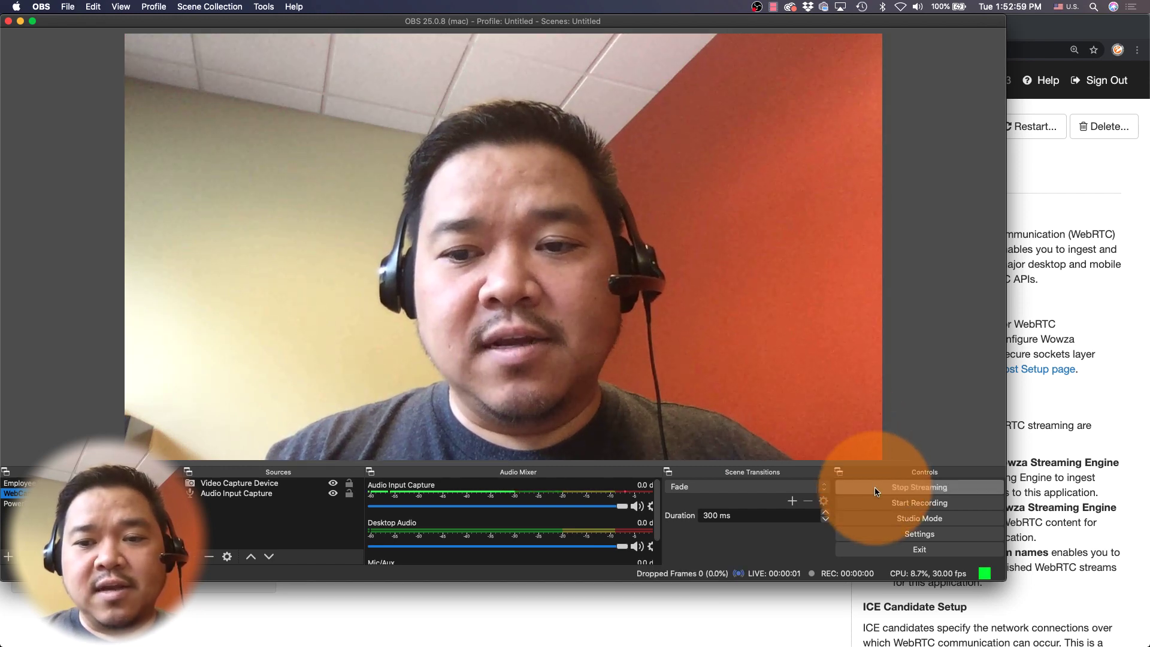
left_click(731, 607)
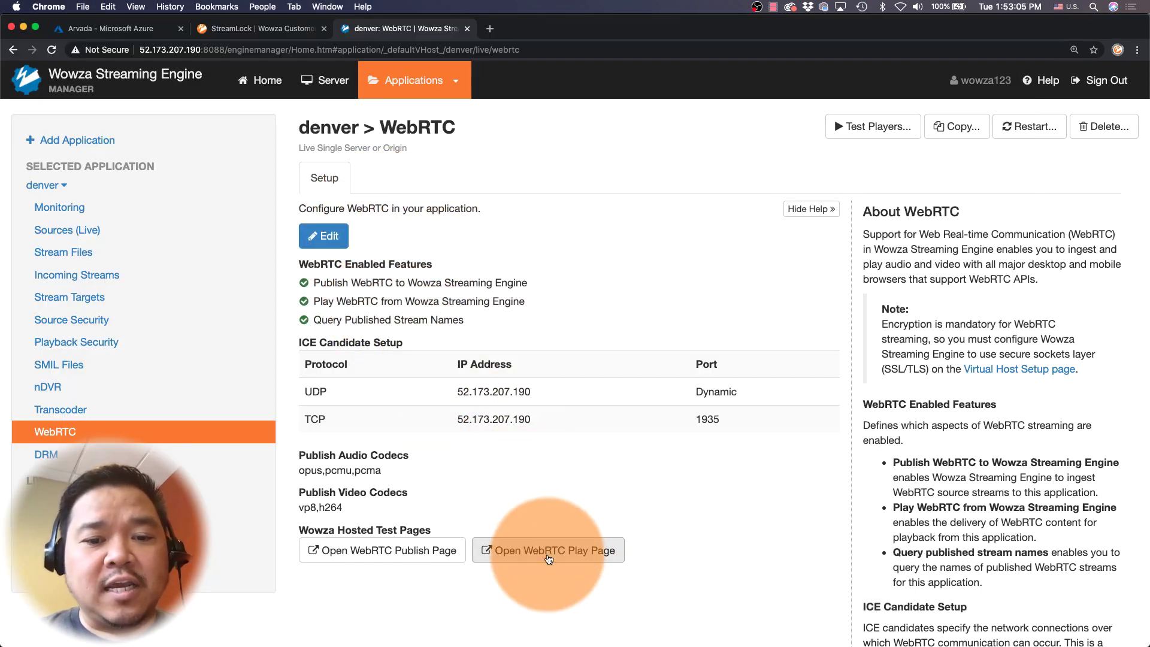
left_click(546, 552)
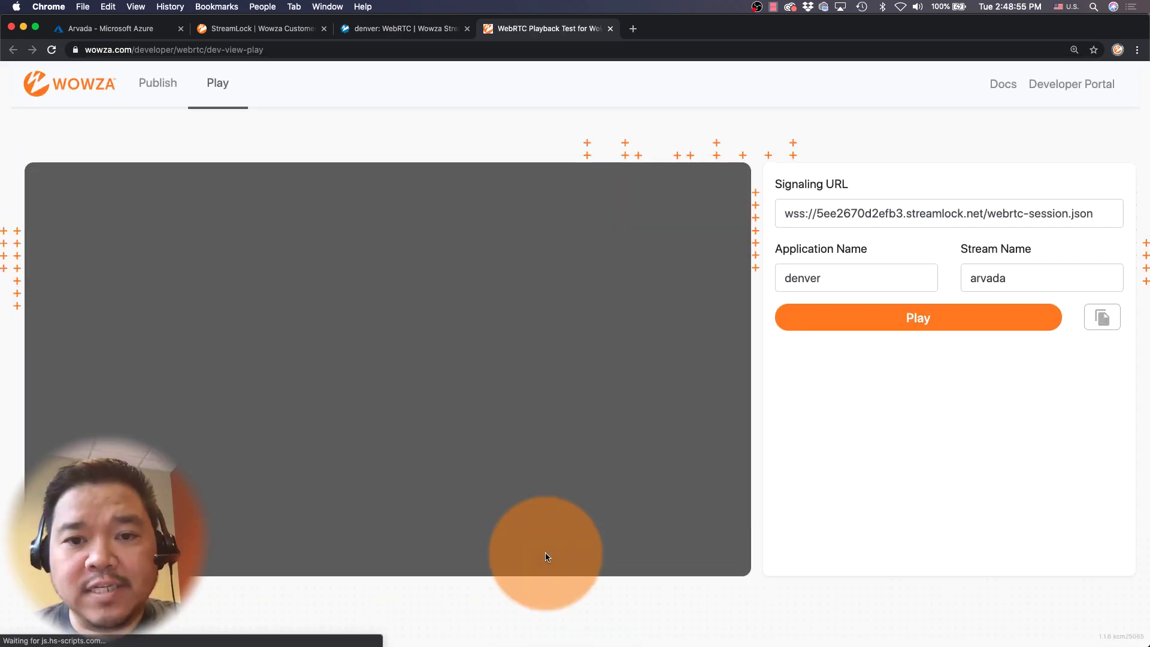
left_click(847, 329)
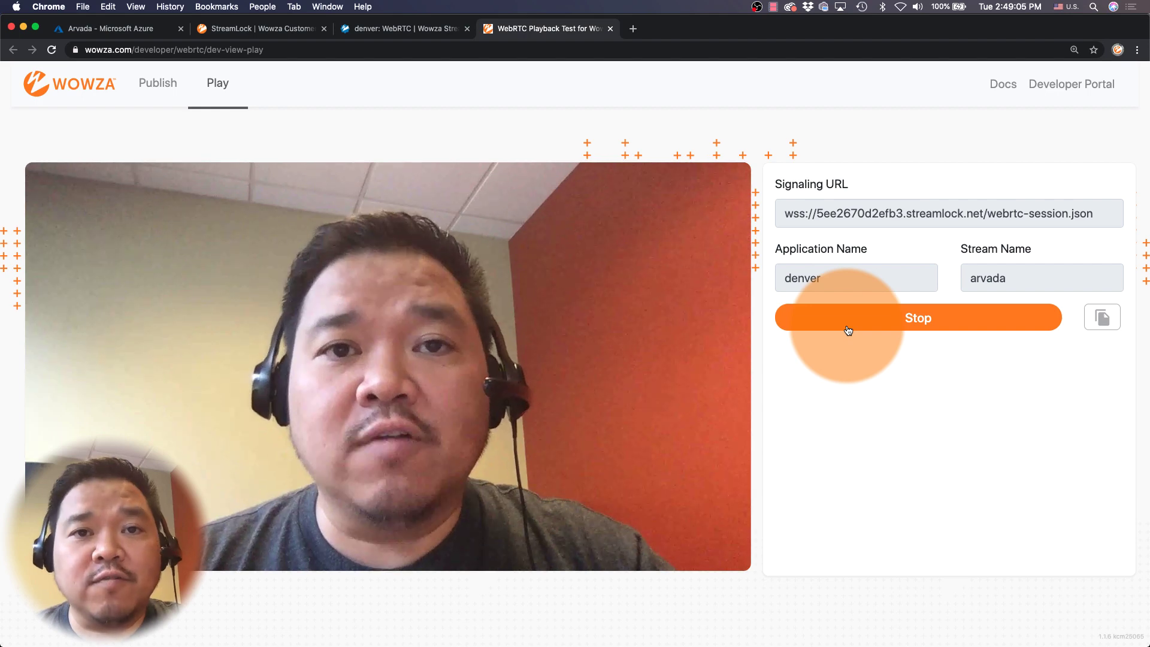
mouse_move(601, 539)
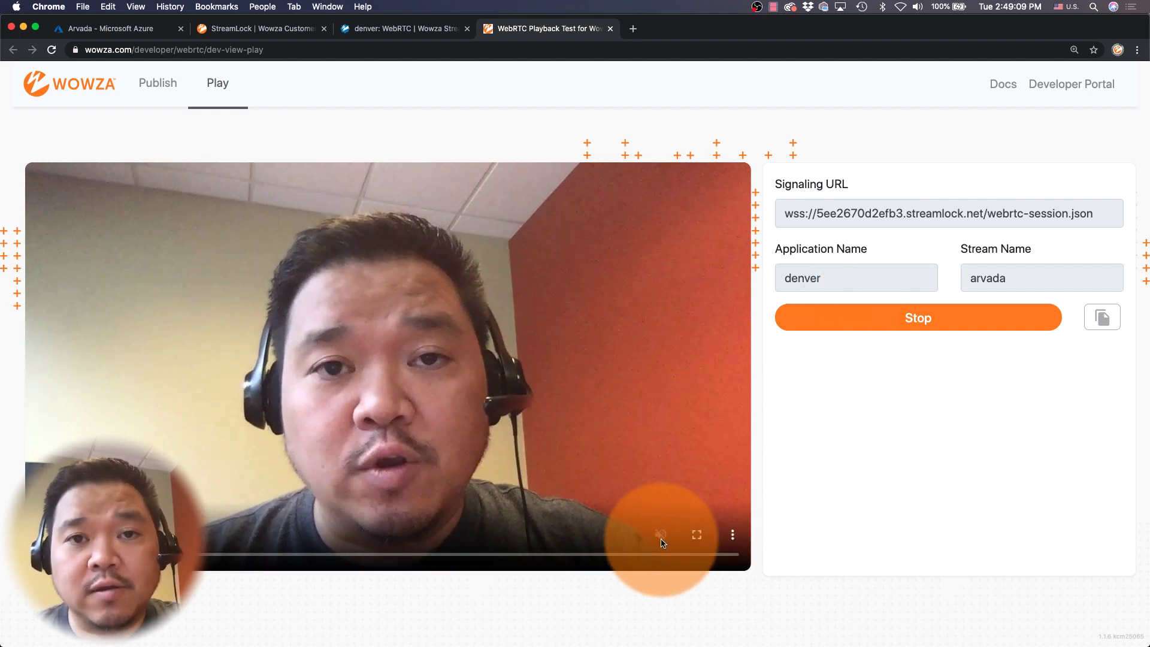
left_click(611, 29)
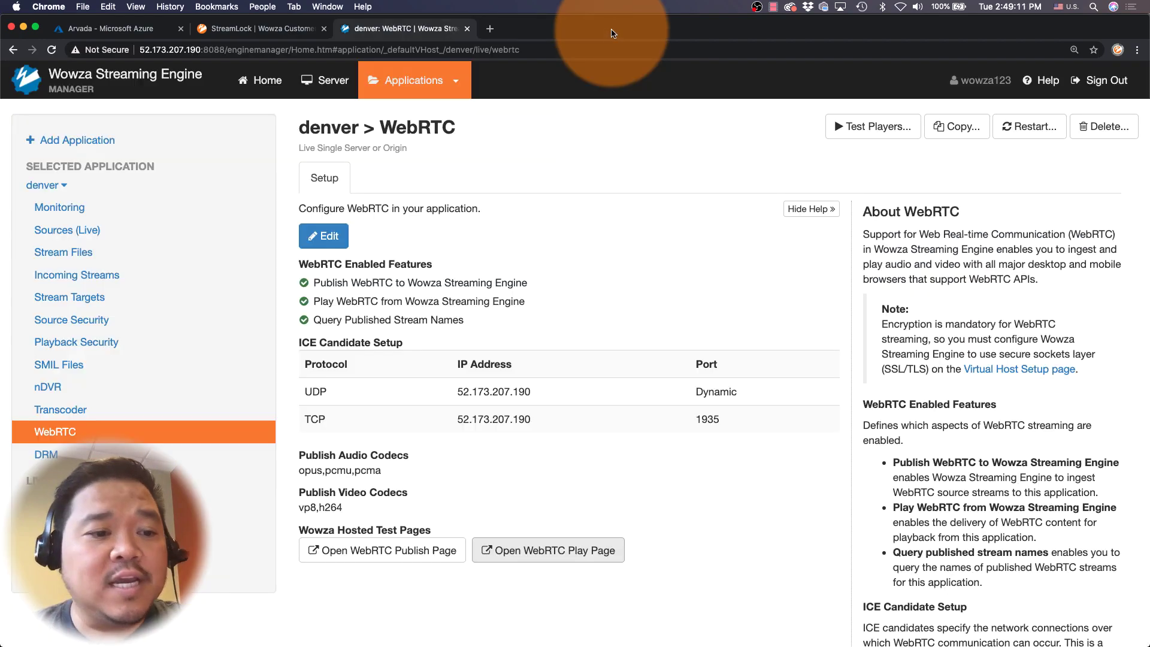
Save Audio Only (Default) as denver's transcoder fallback template, then open that template
left_click(159, 412)
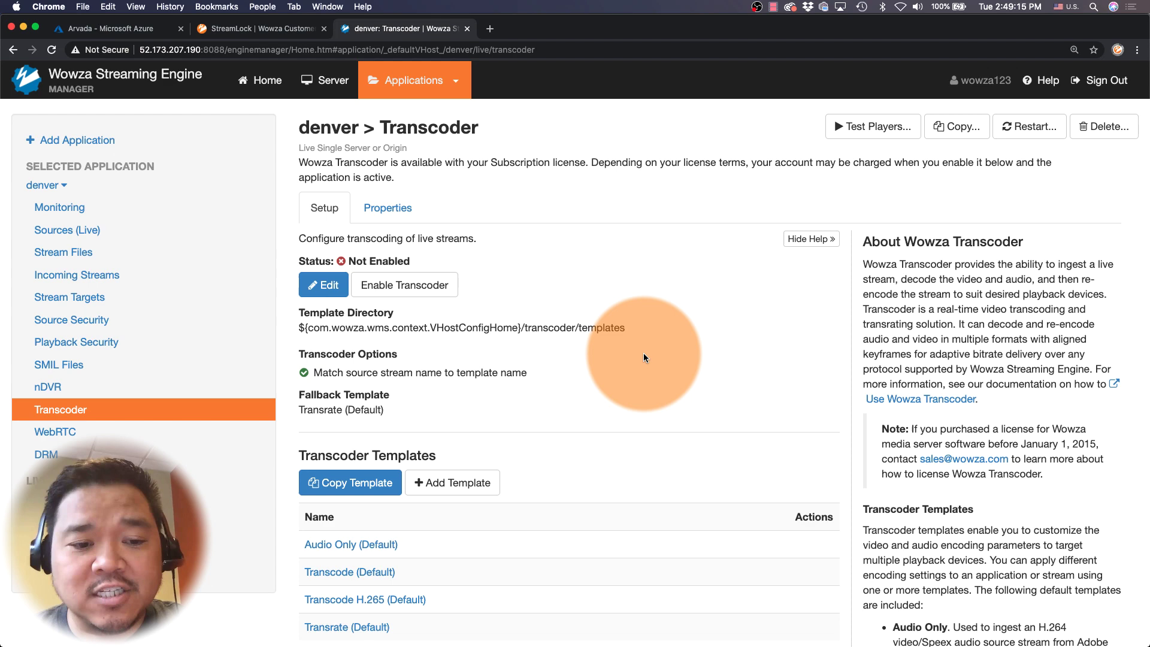
scroll(643, 358, "down", 3)
scroll(643, 358, "down", 2)
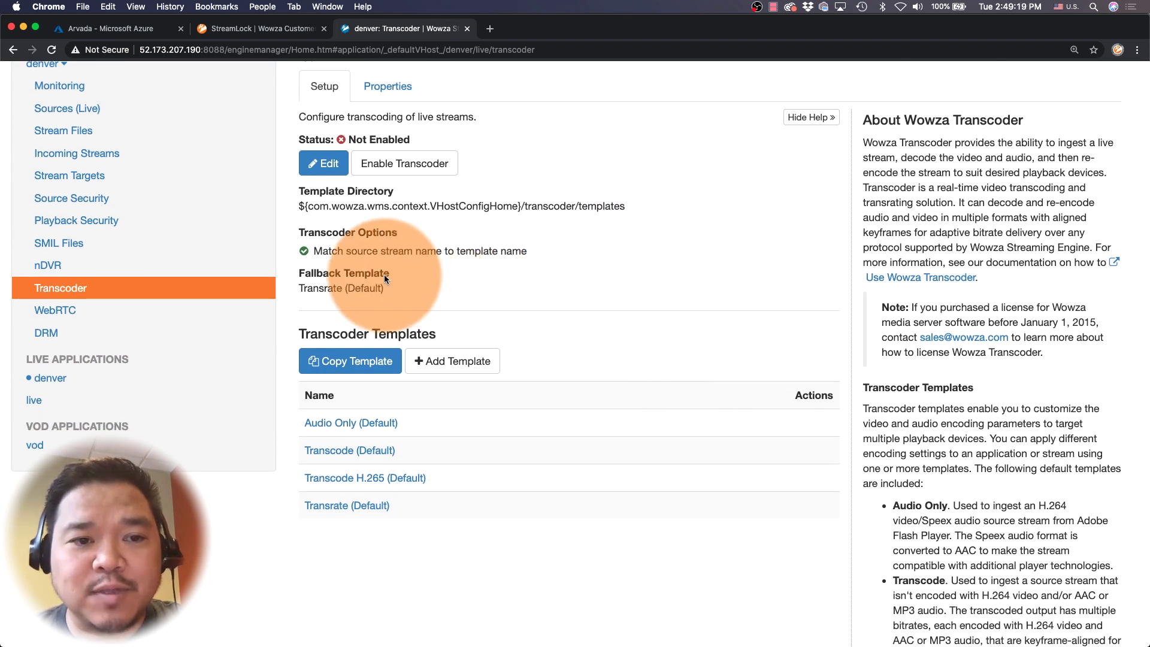
left_click(324, 163)
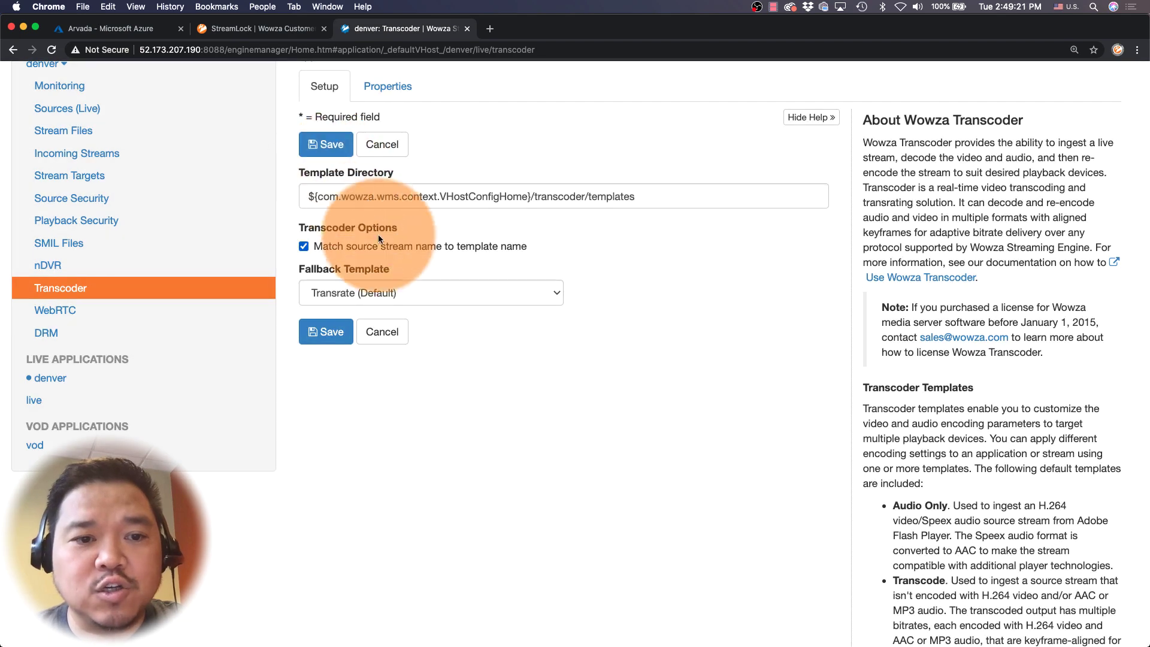
left_click(390, 288)
left_click(390, 254)
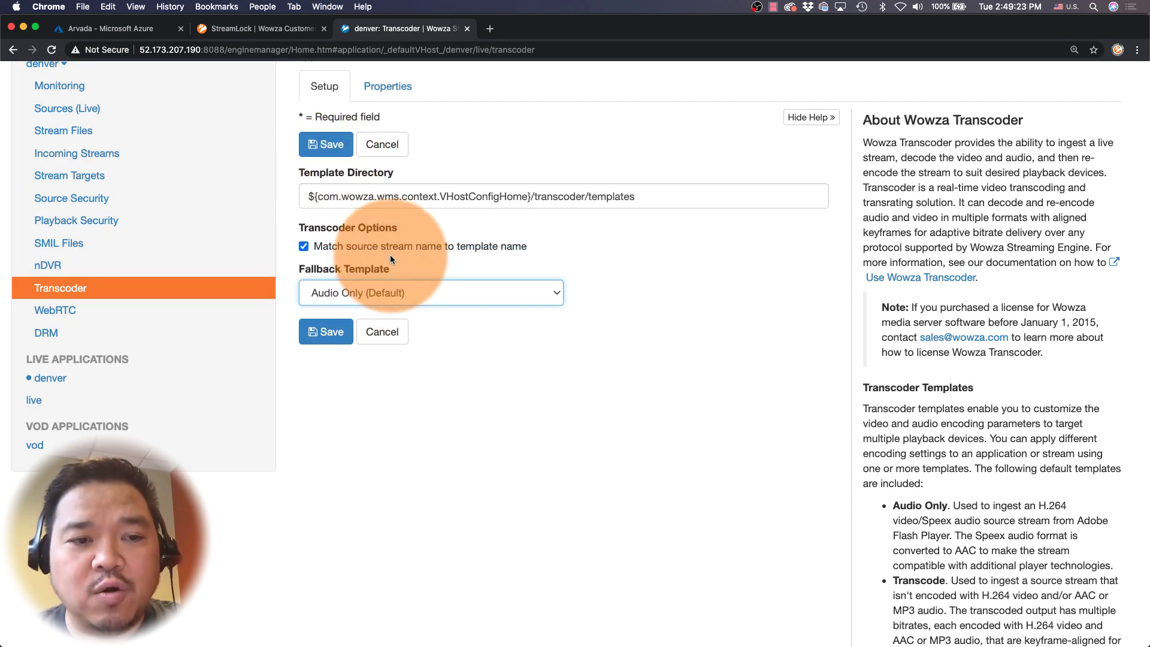
left_click(332, 331)
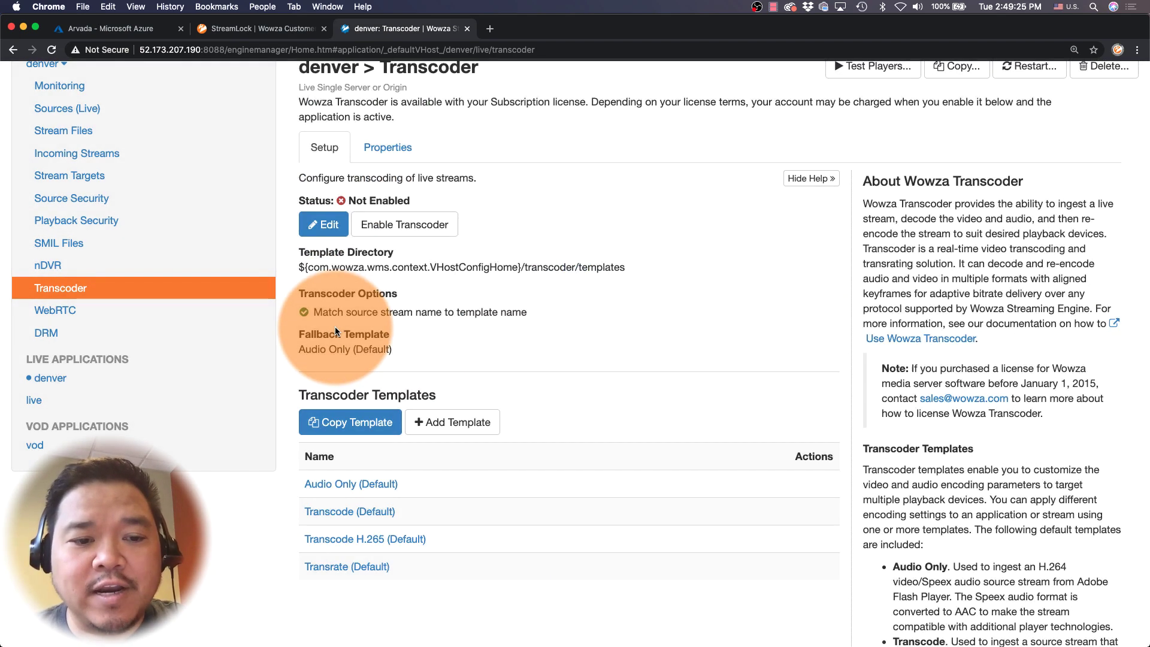
left_click(333, 485)
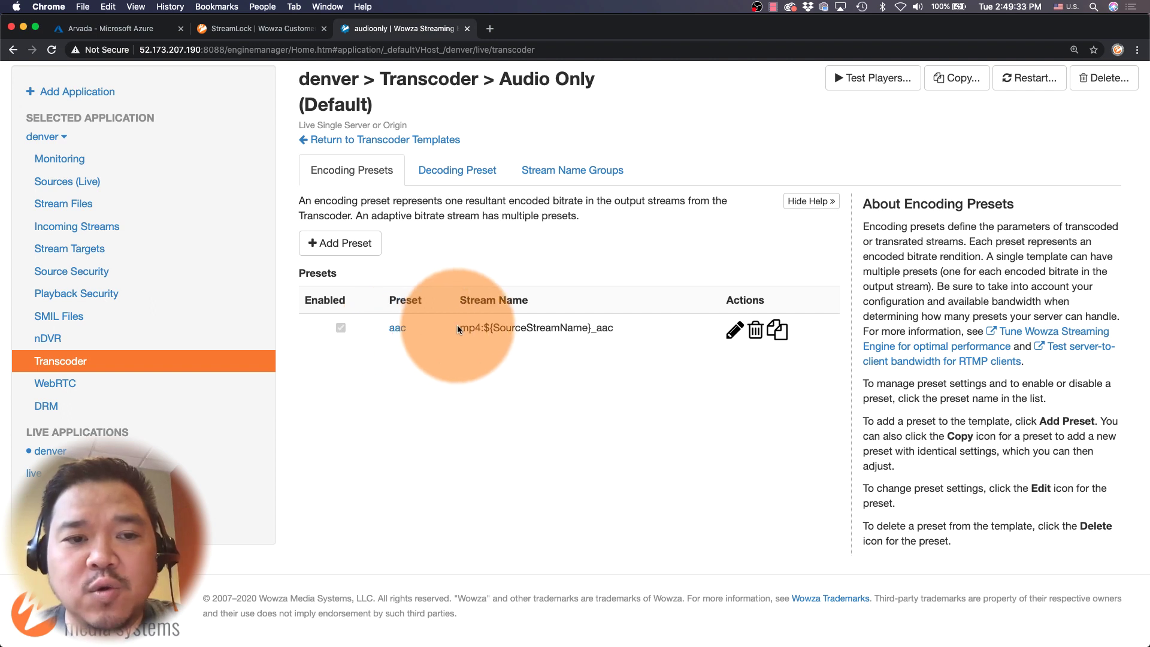
Start a new opus preset, pasting in the aac preset's outgoing stream name
left_click_drag(457, 325, 613, 322)
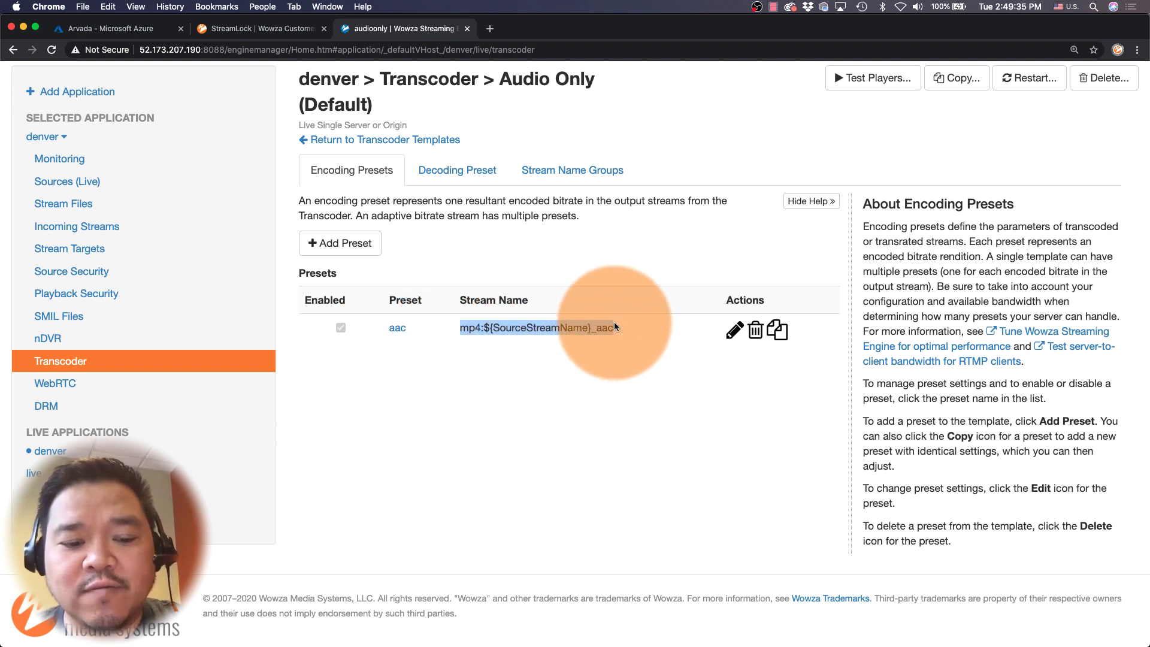
key("super+c")
key("super+c")
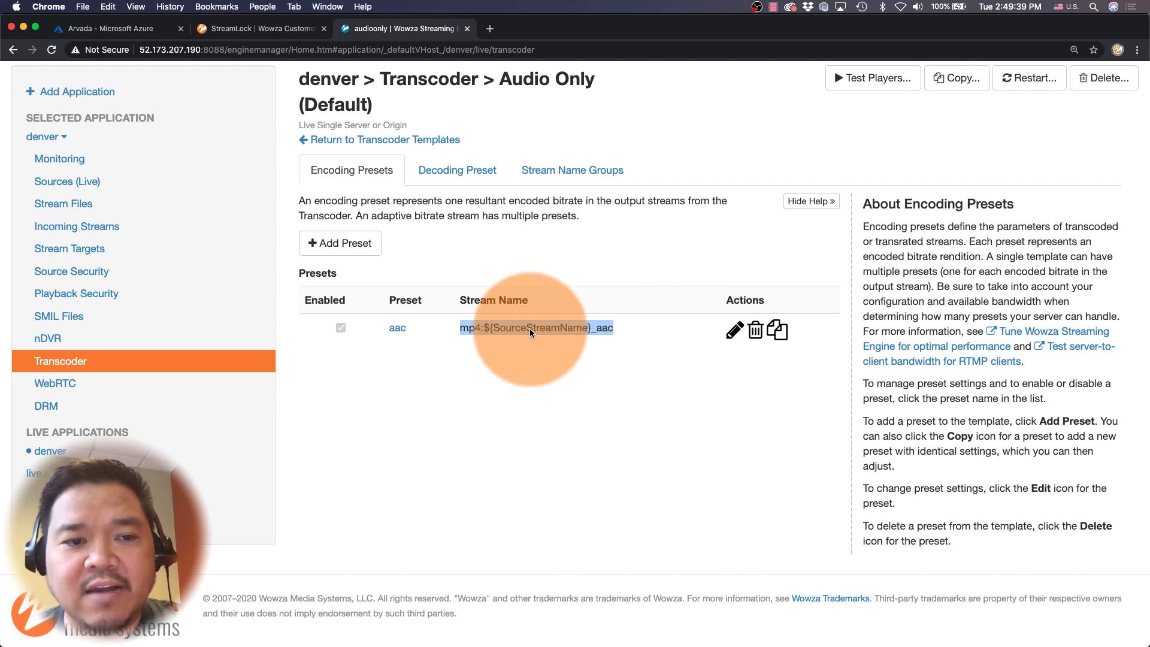
left_click(339, 243)
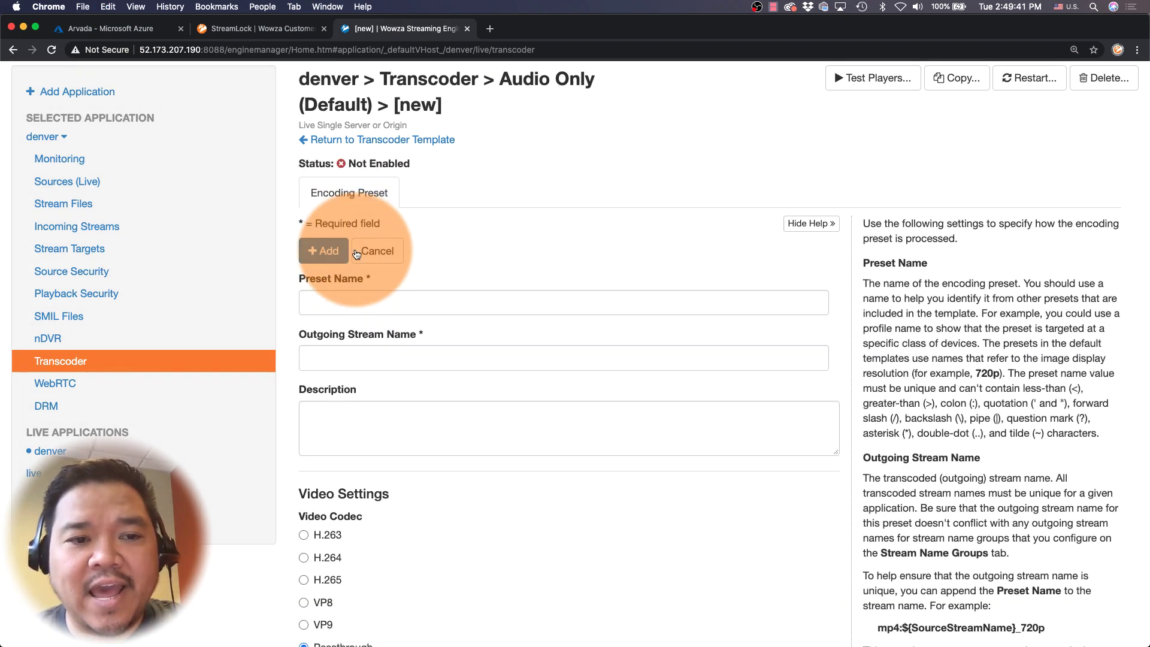
left_click(372, 301)
type("opus")
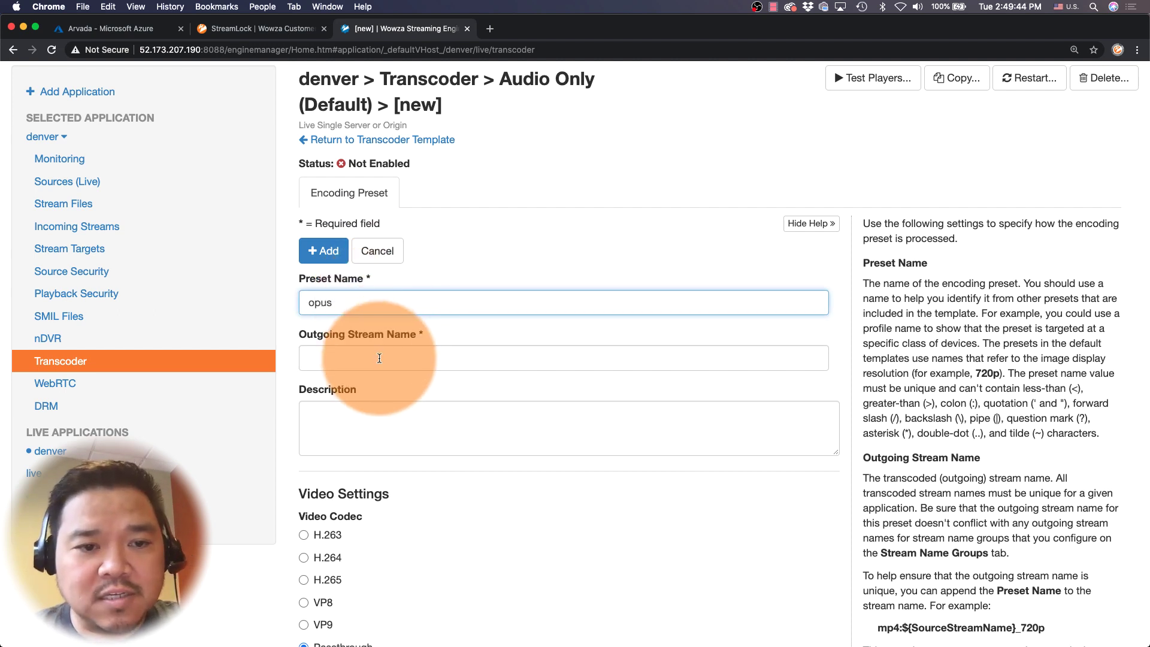
left_click(384, 357)
key("super+v")
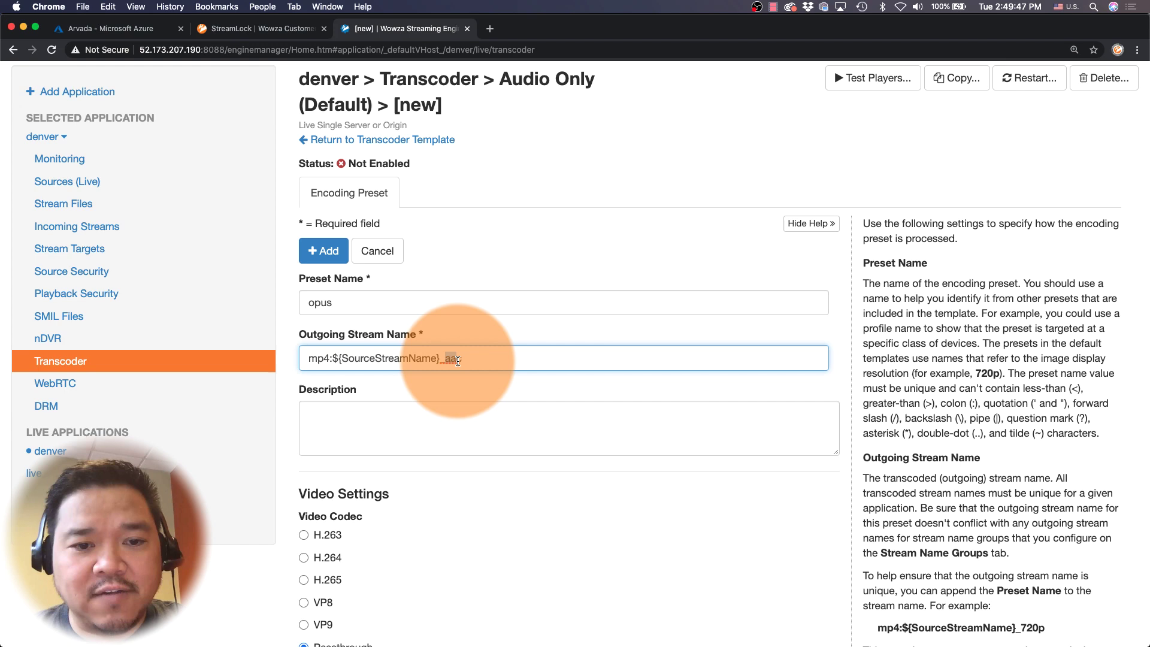
Change the stream suffix to opus, choose Opus audio at 48000 bps, and add the preset
left_click_drag(446, 359, 468, 361)
type("opus")
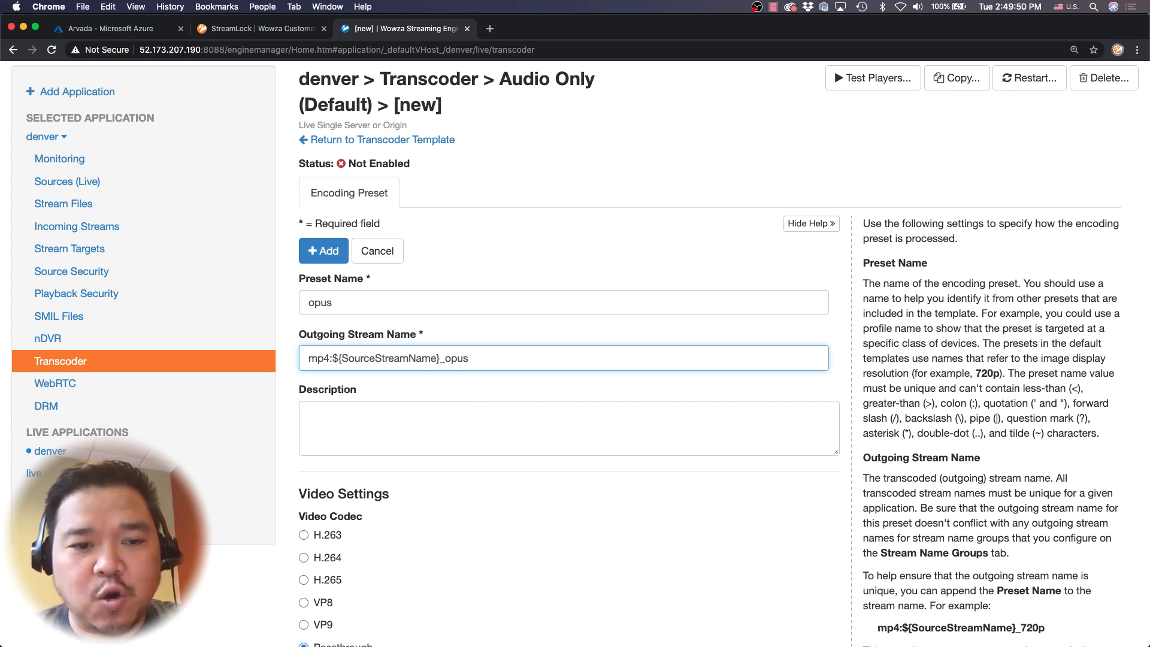
scroll(569, 359, "down", 10)
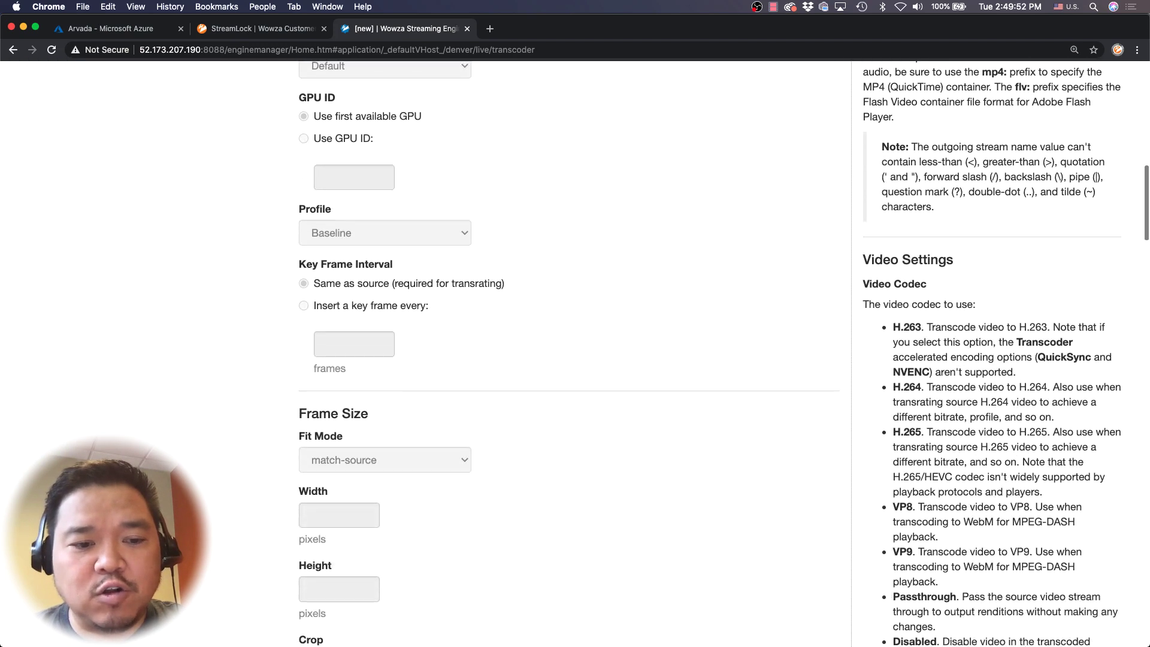
scroll(441, 397, "down", 10)
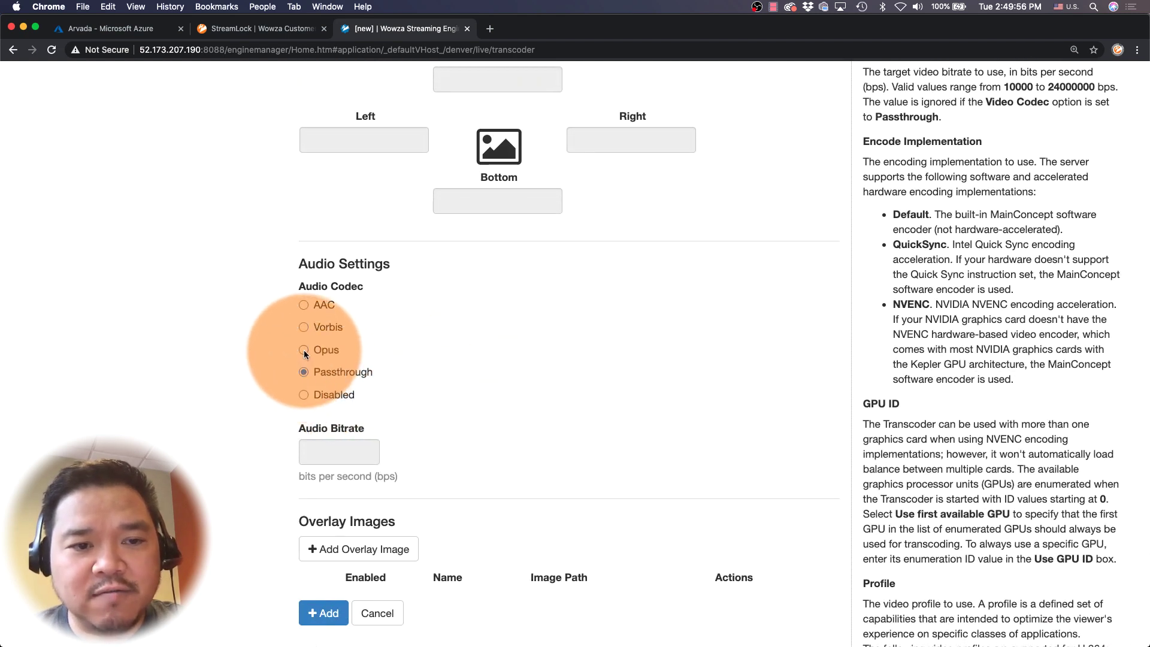
left_click(304, 350)
left_click(339, 452)
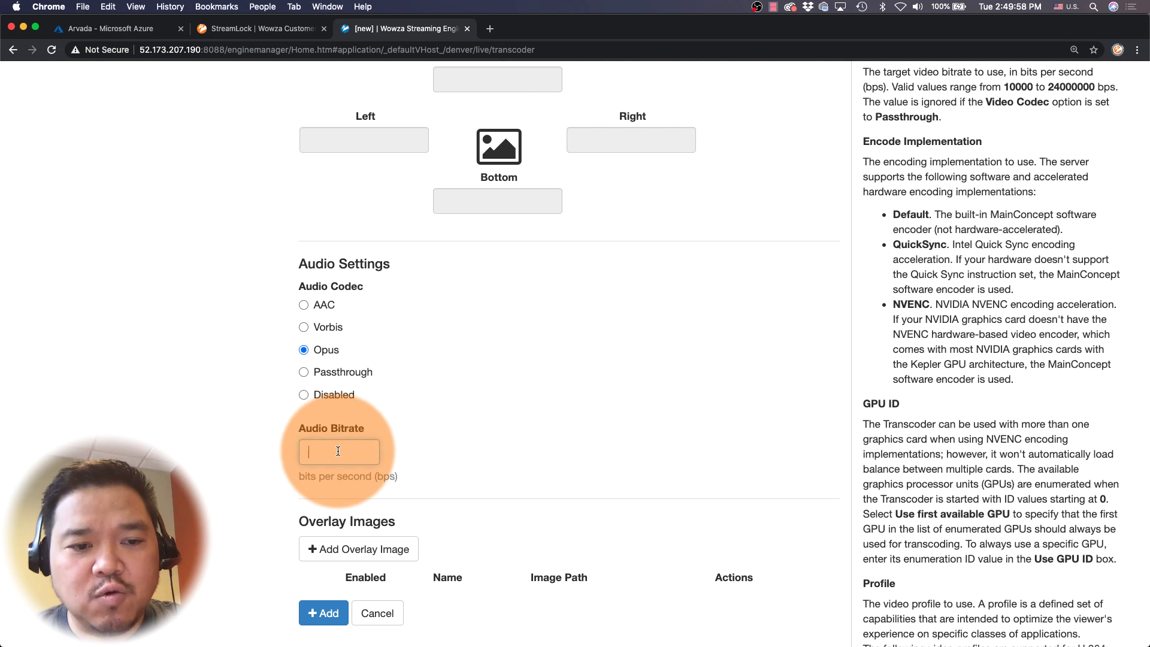
type("4")
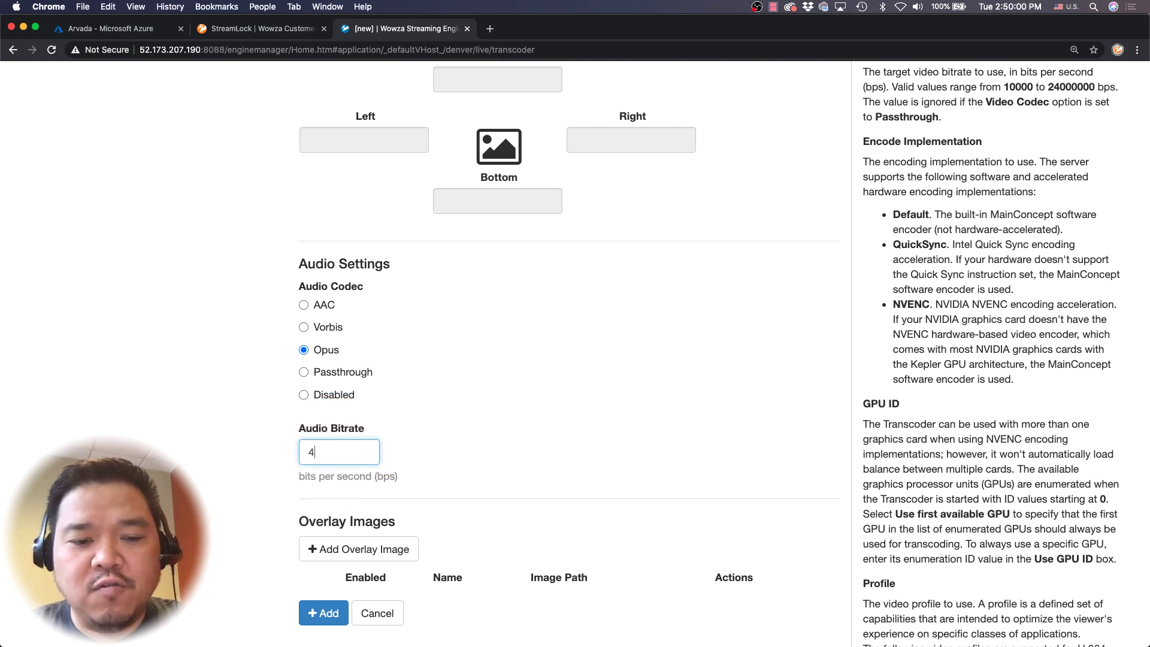
type("8000")
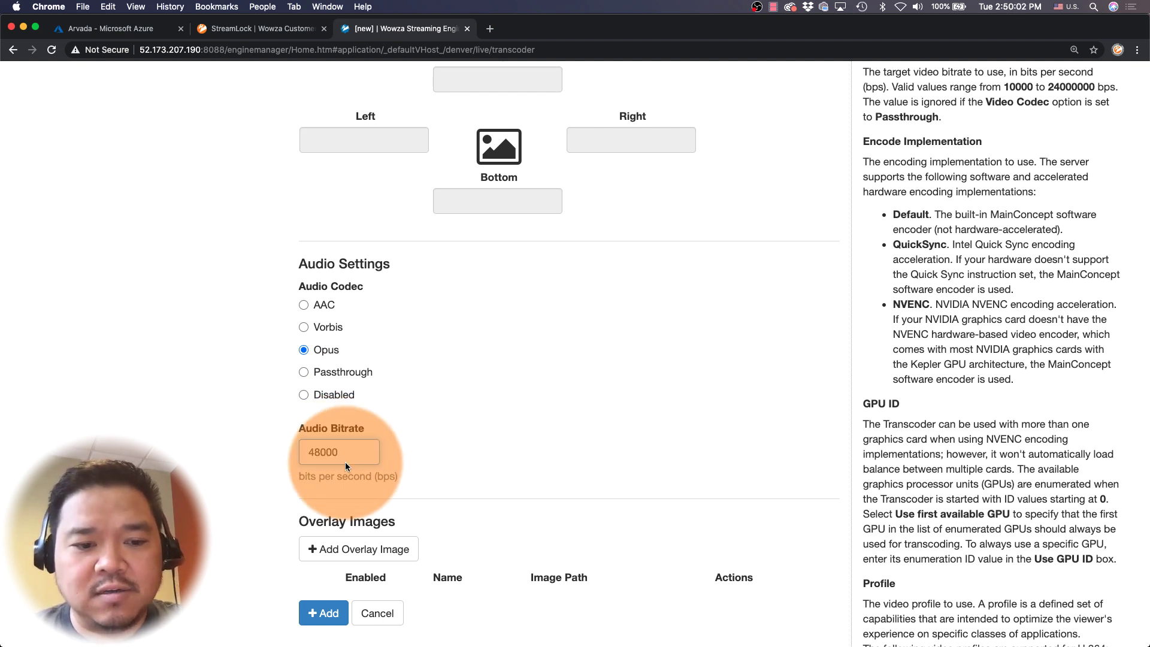
left_click(323, 612)
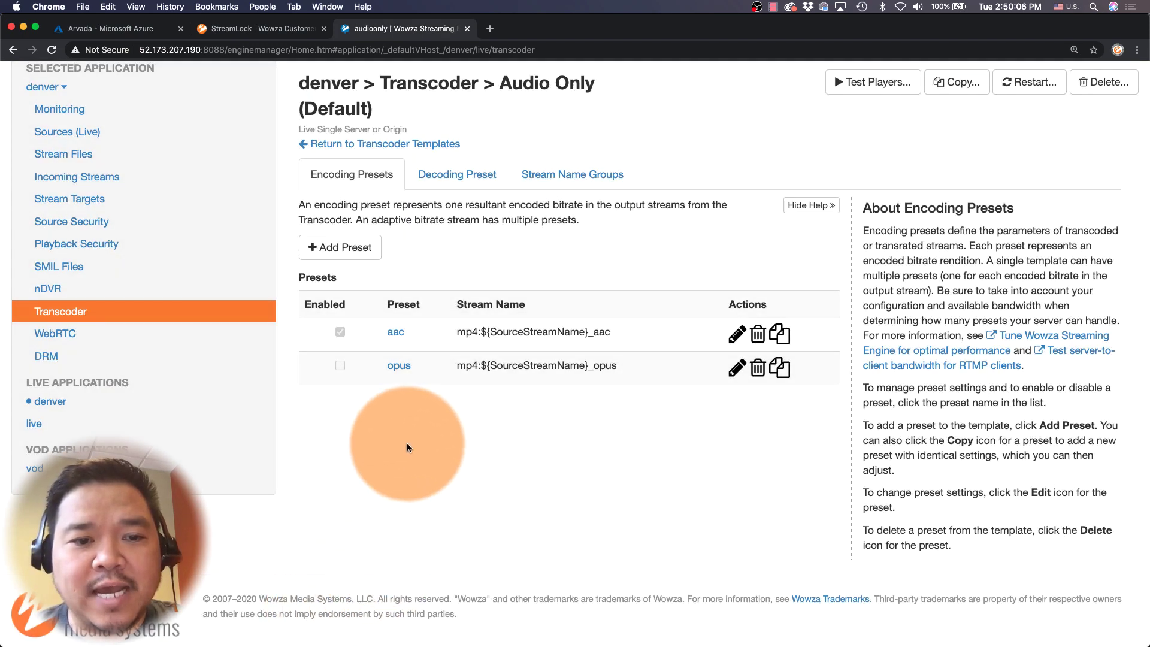
Enable the opus preset in the Audio Only template
left_click(398, 366)
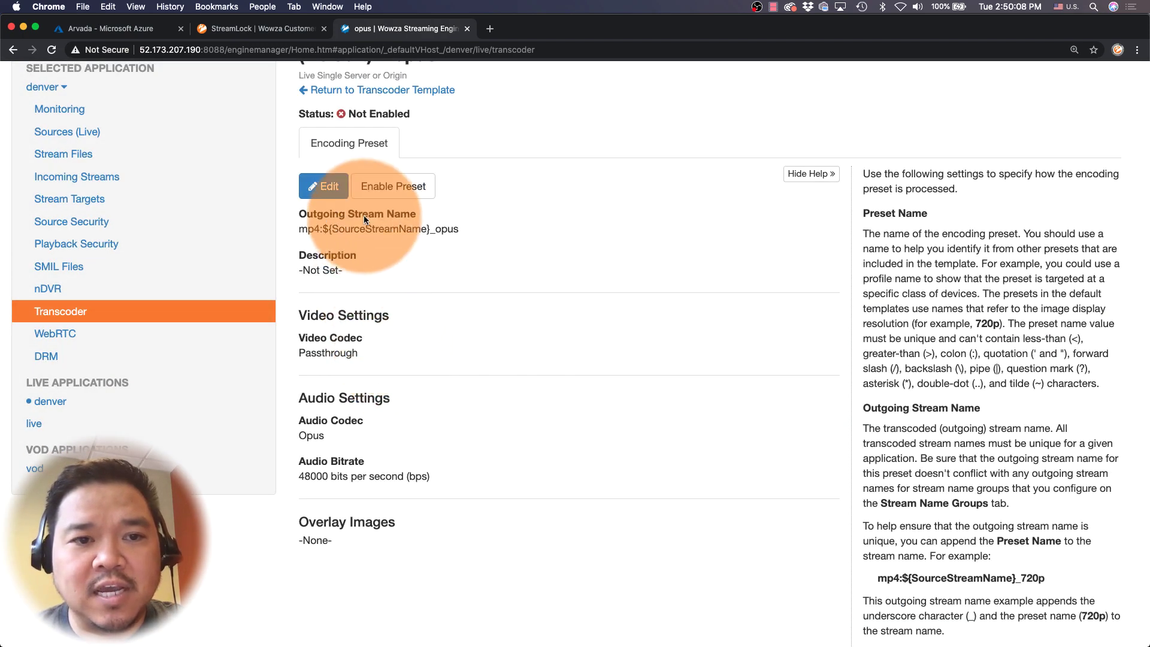
left_click(384, 186)
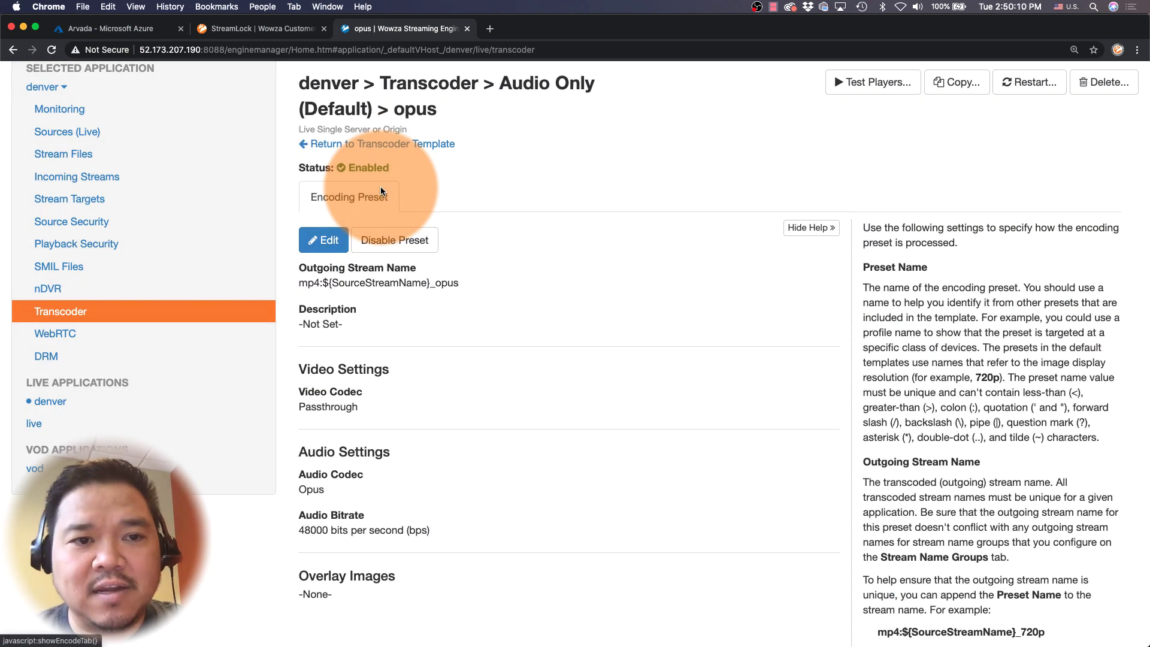
left_click(379, 145)
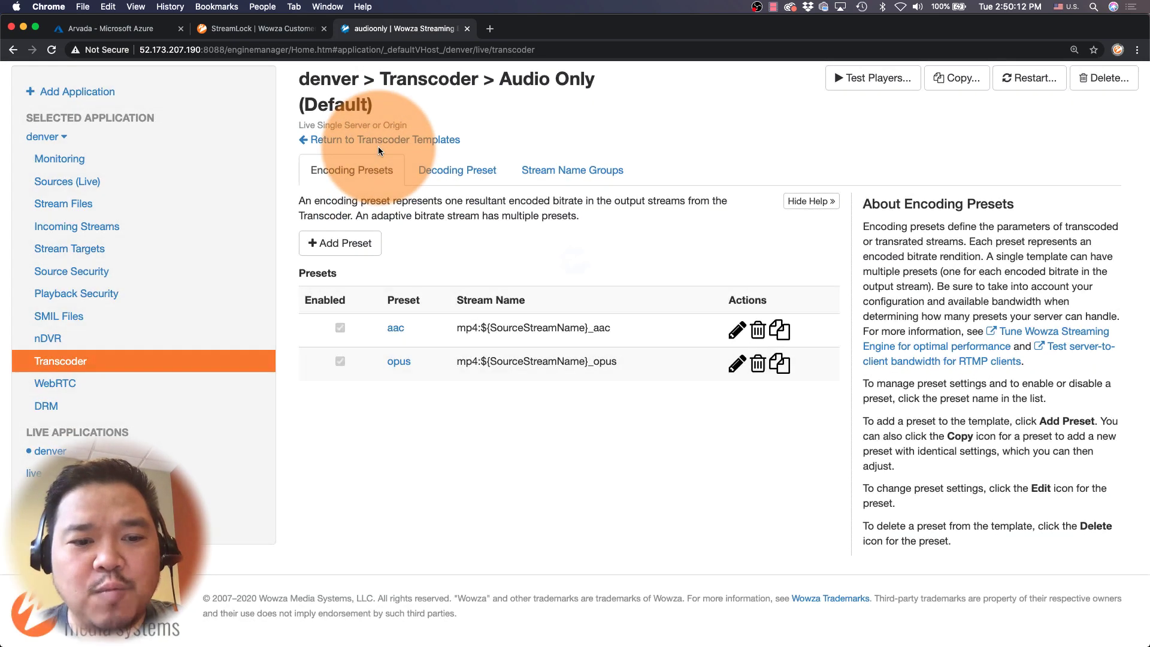
Disable the aac preset and return to denver's Transcoder page
left_click(394, 328)
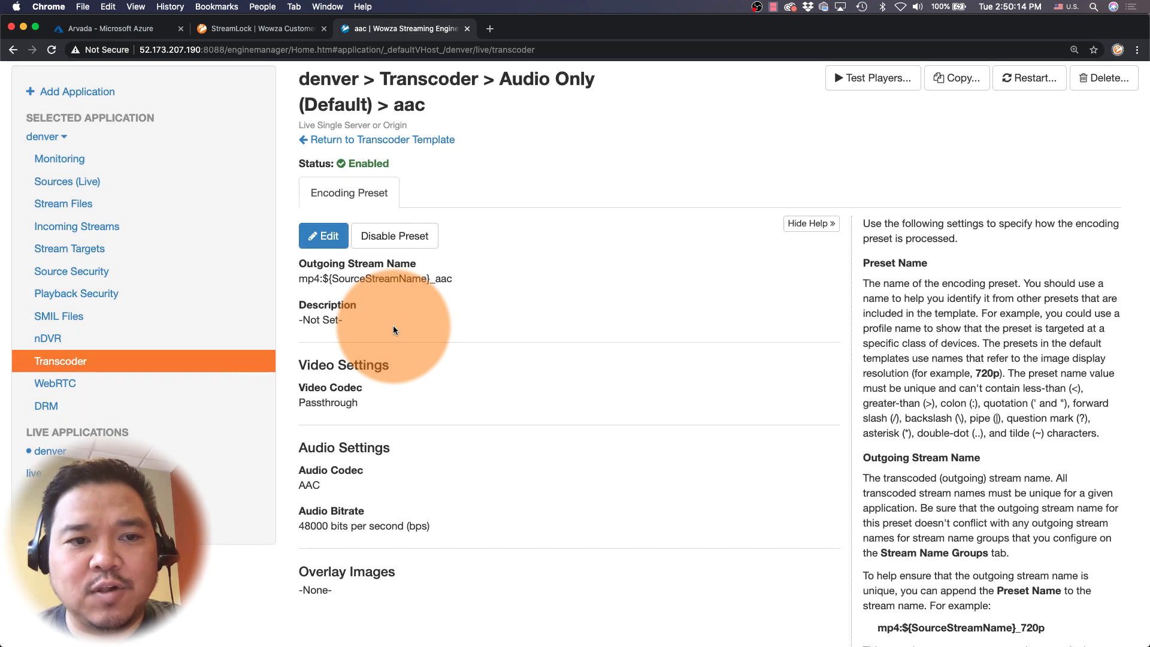
left_click(380, 236)
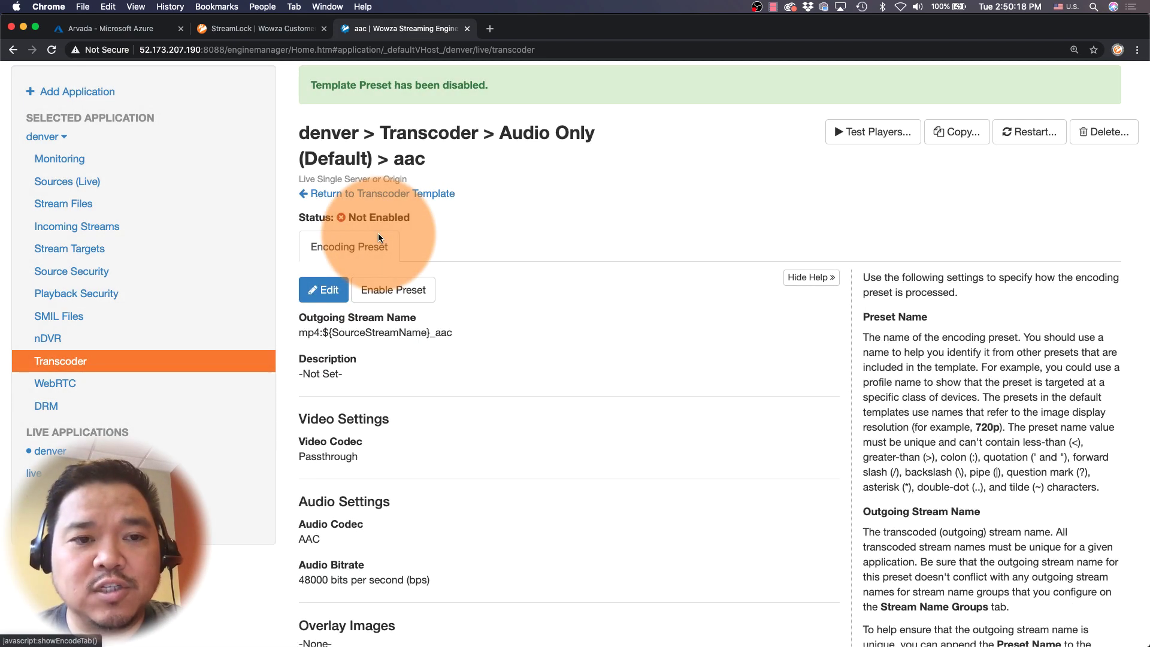
left_click(376, 195)
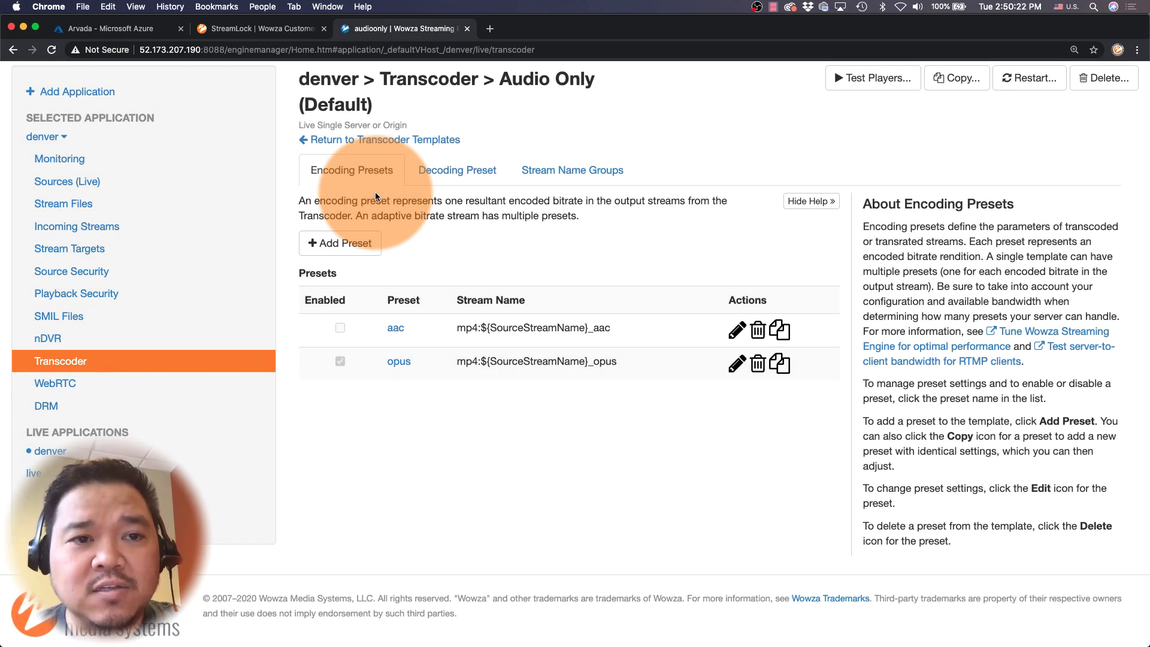
left_click(360, 141)
scroll(359, 146, "up", 2)
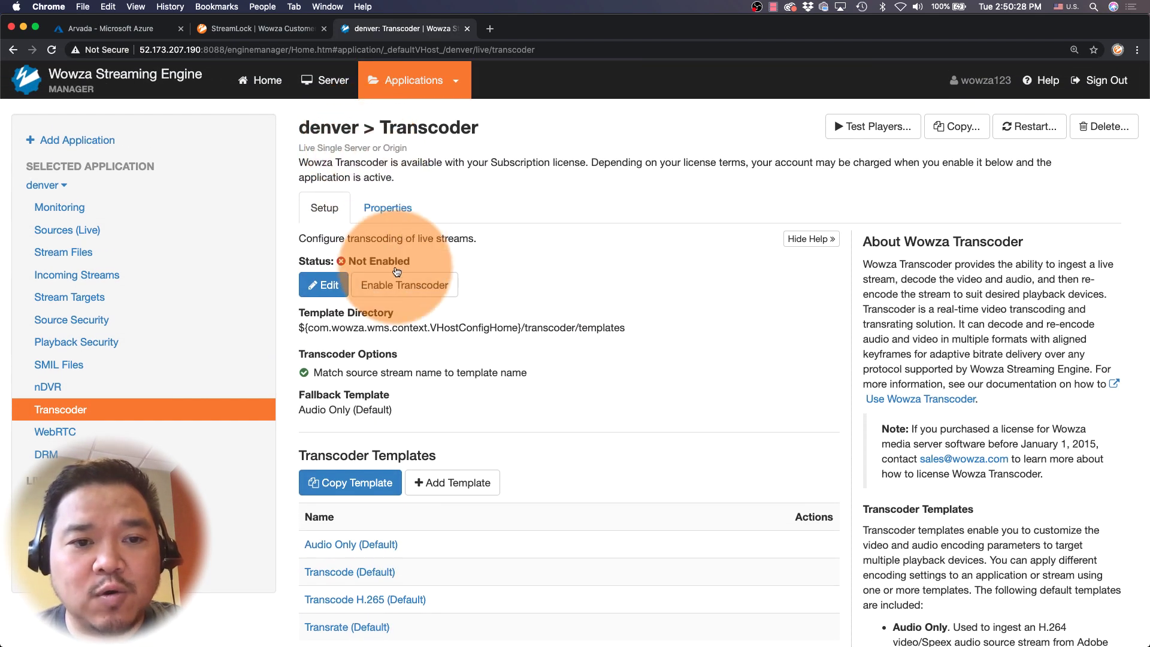
Enable denver's transcoder, restart the app, and refresh incoming streams to see arvada_opus Active
left_click(405, 284)
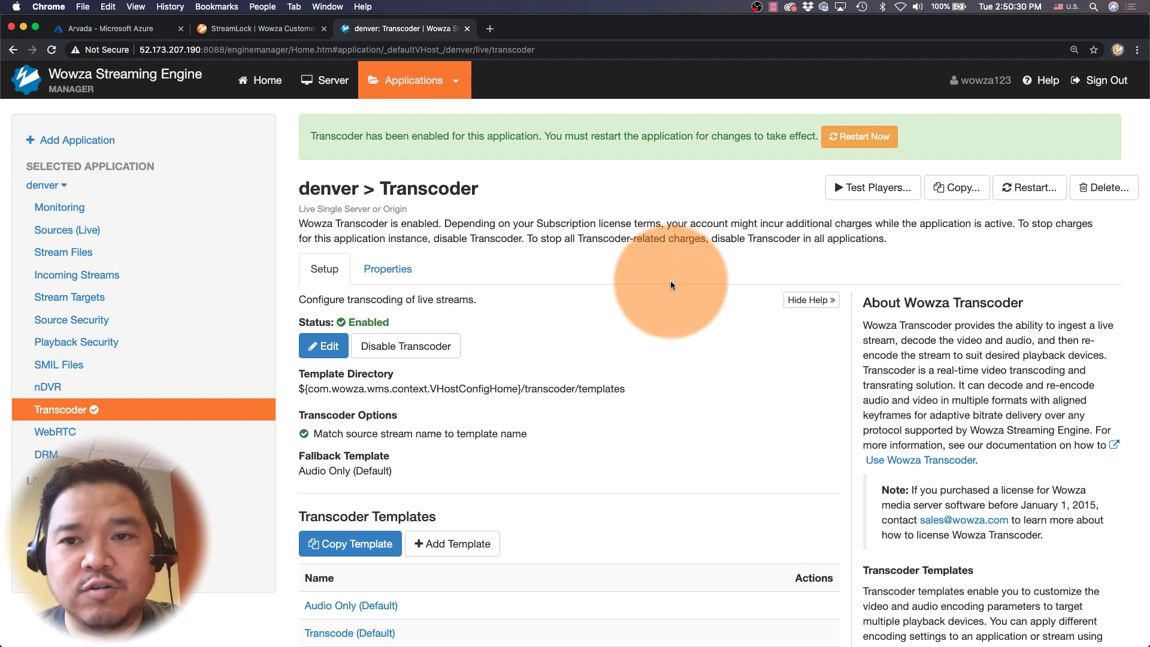
left_click(830, 141)
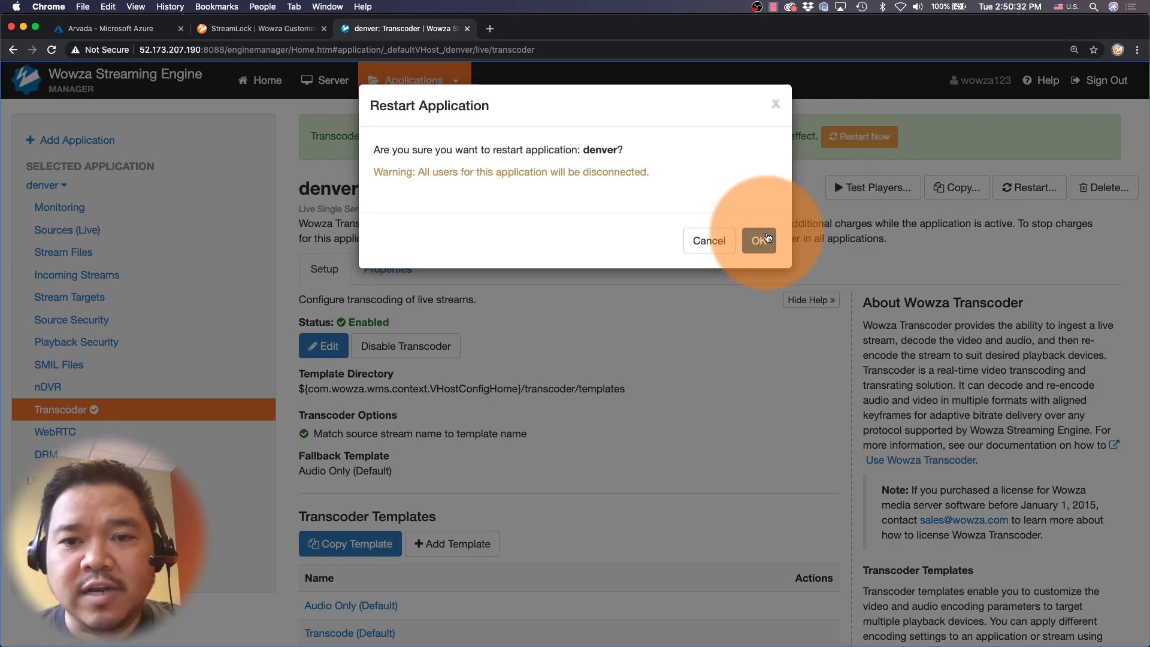
left_click(758, 240)
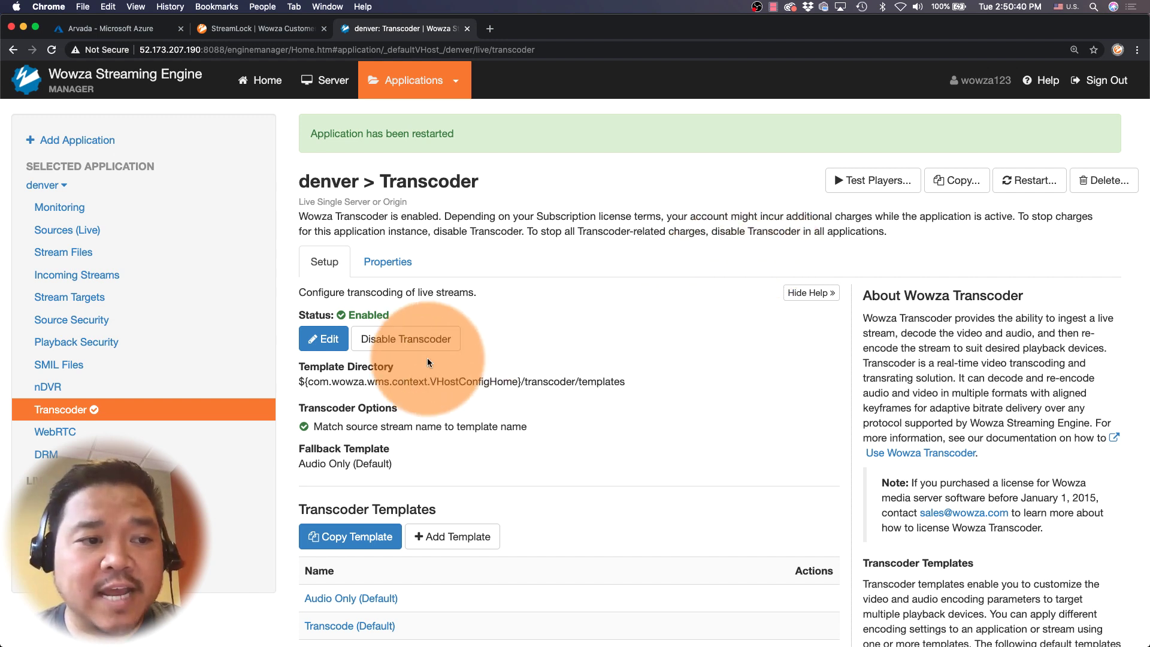
left_click(83, 277)
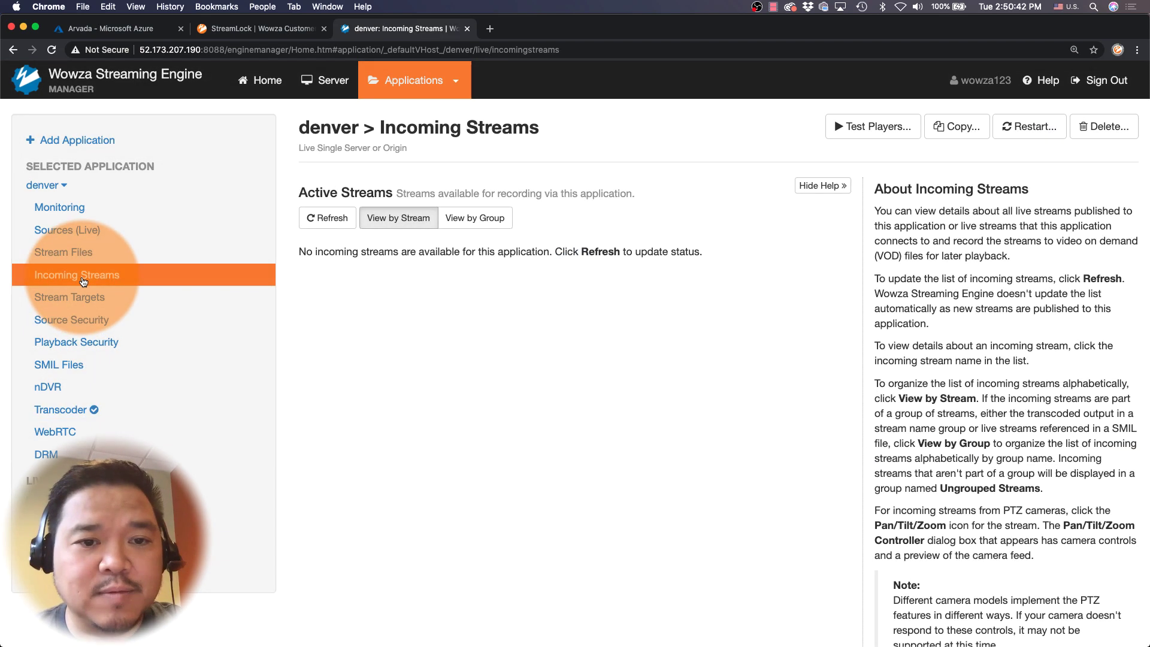
left_click(311, 217)
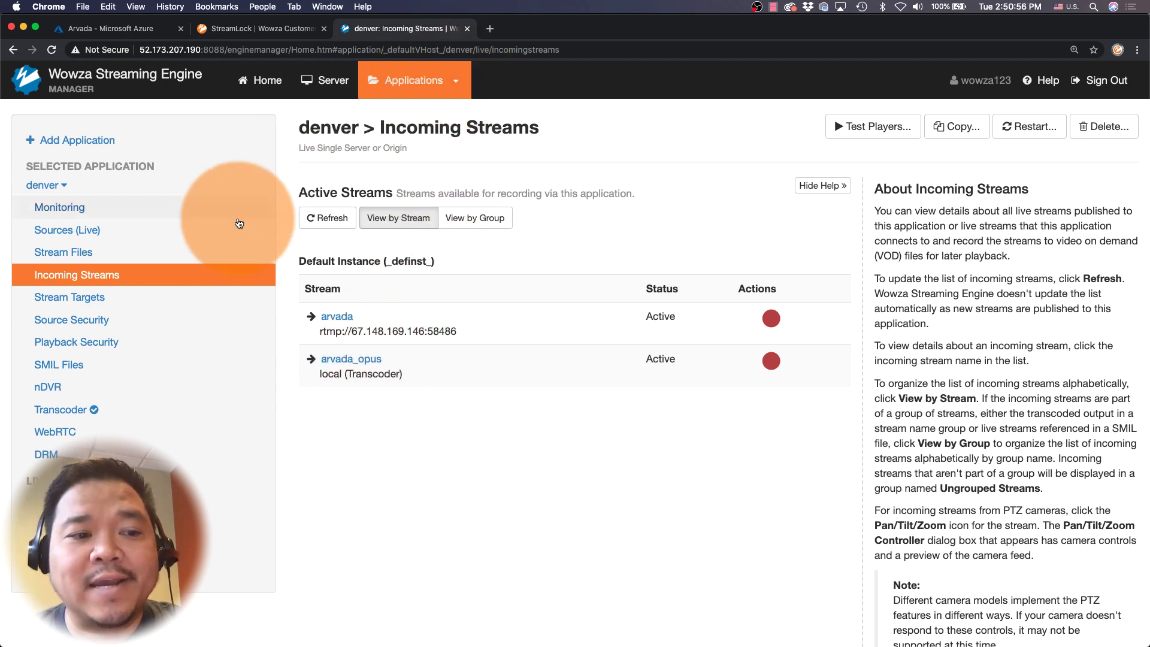
Play denver's arvada_opus stream on the WebRTC test page and unmute its audio
left_click(111, 426)
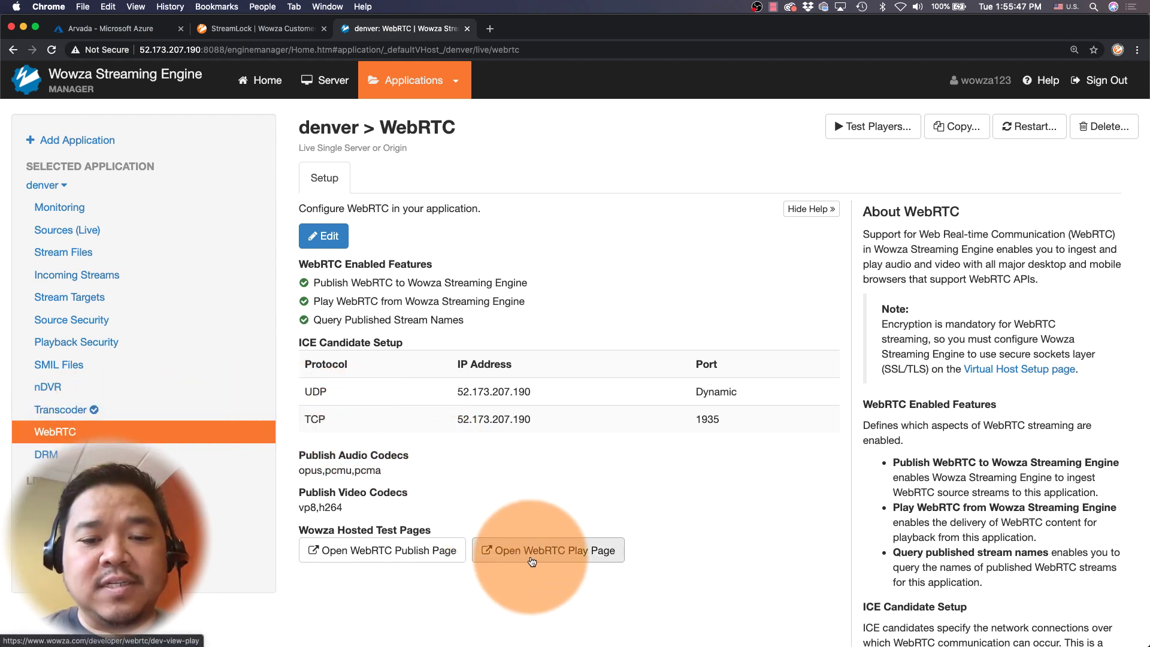
left_click(531, 551)
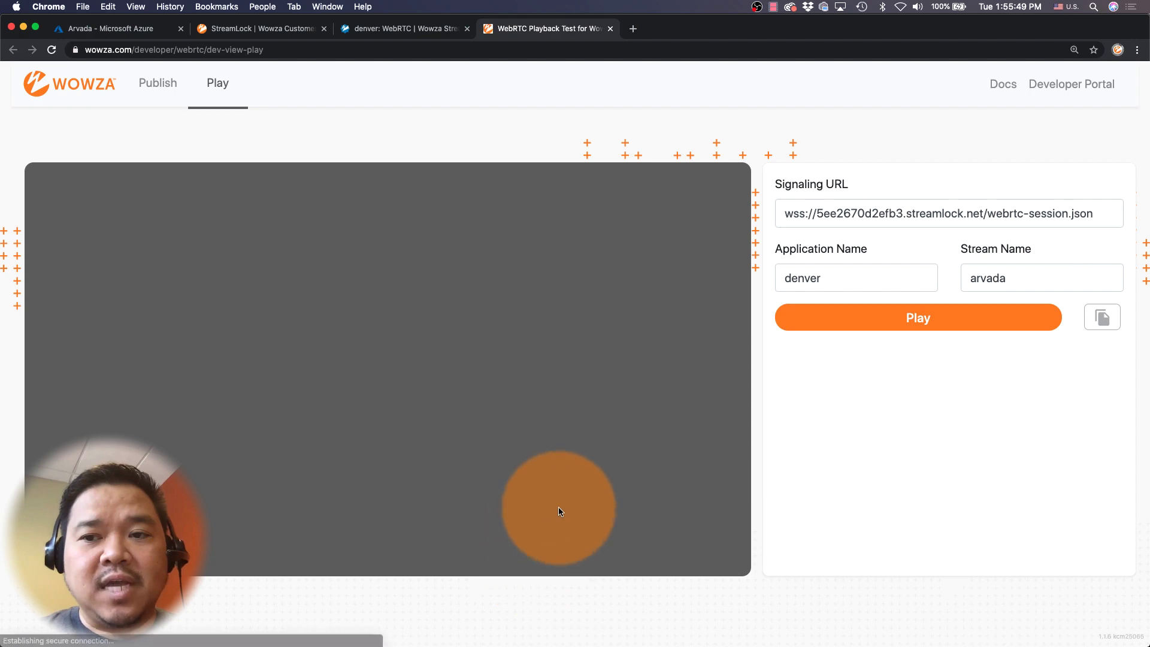
left_click(1031, 279)
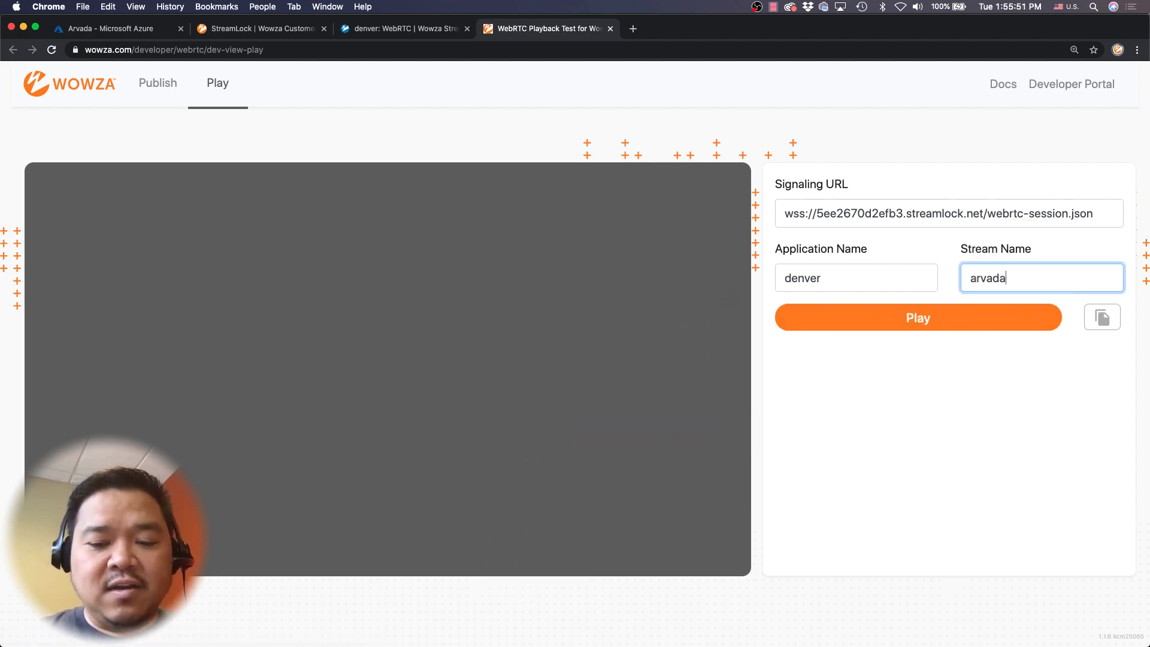
type("_opus")
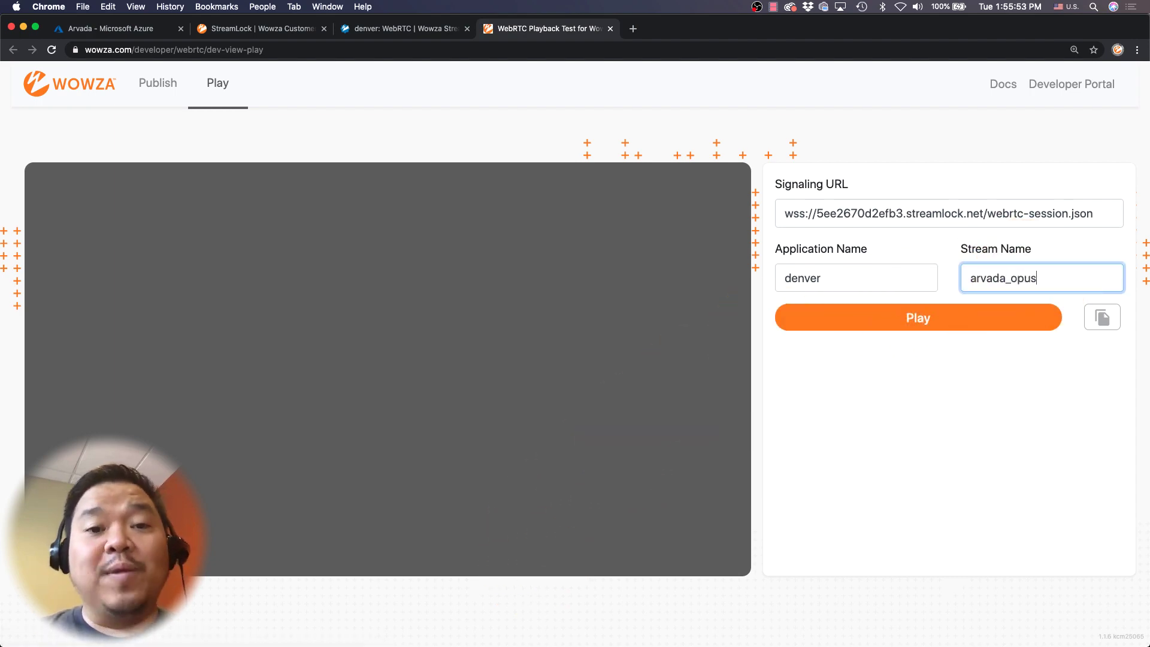
left_click(974, 328)
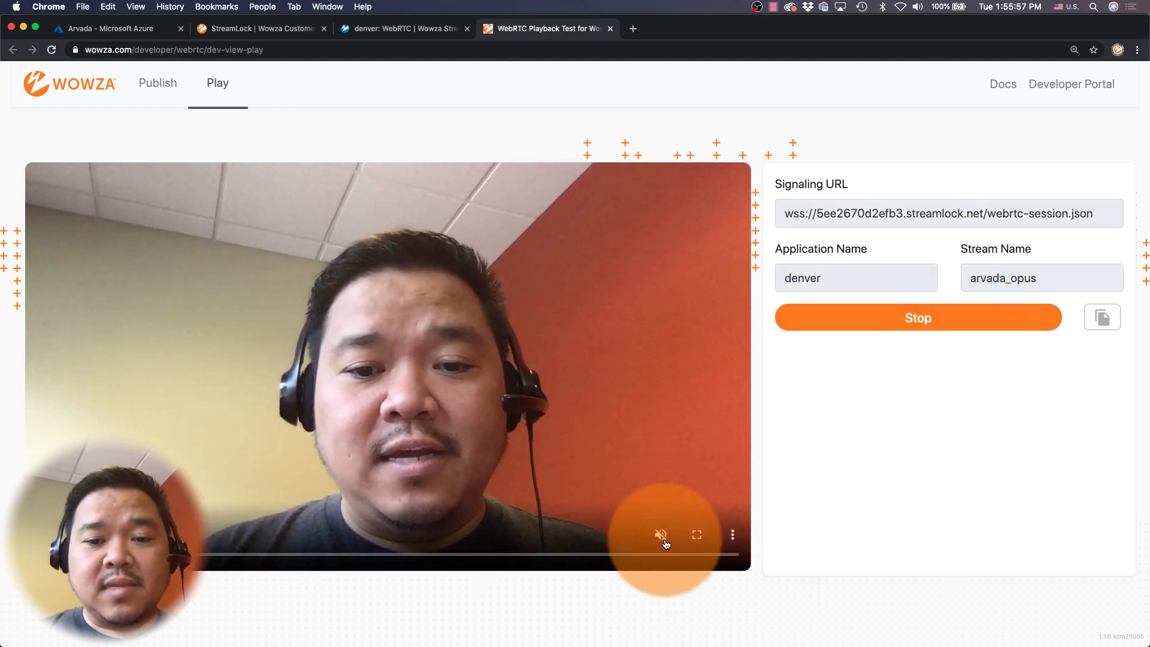
left_click(661, 535)
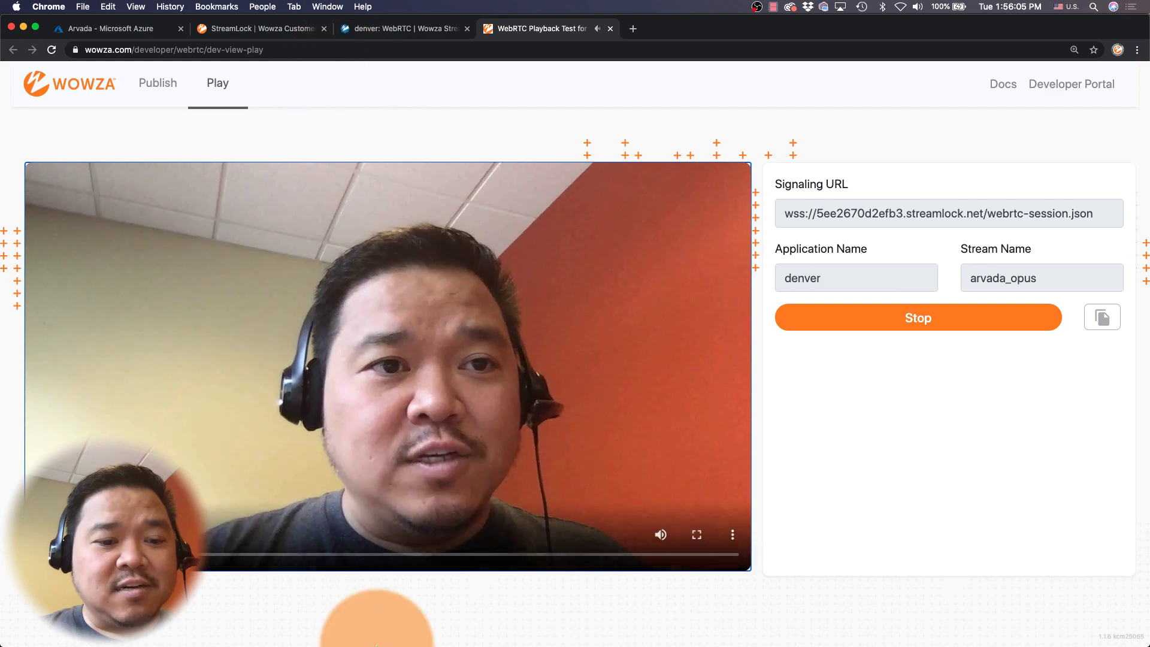
Shrink the OBS window and move it to the top right of the screen
left_click(772, 622)
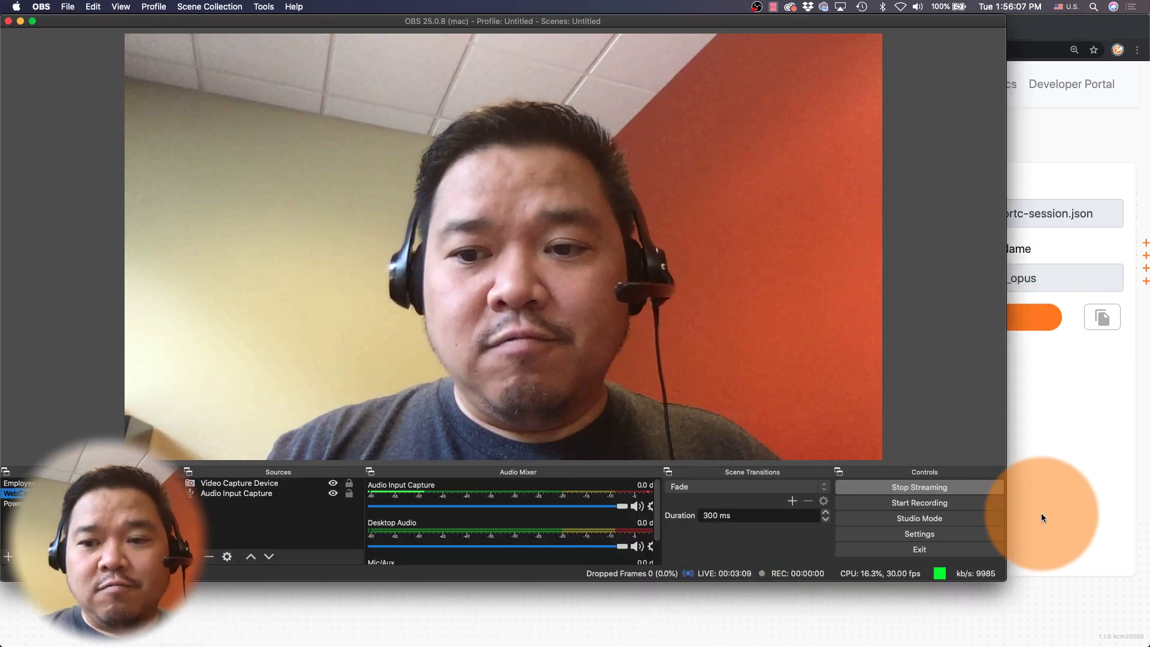
left_click_drag(1004, 580, 874, 467)
left_click_drag(792, 427, 470, 333)
left_click_drag(411, 15, 1021, 27)
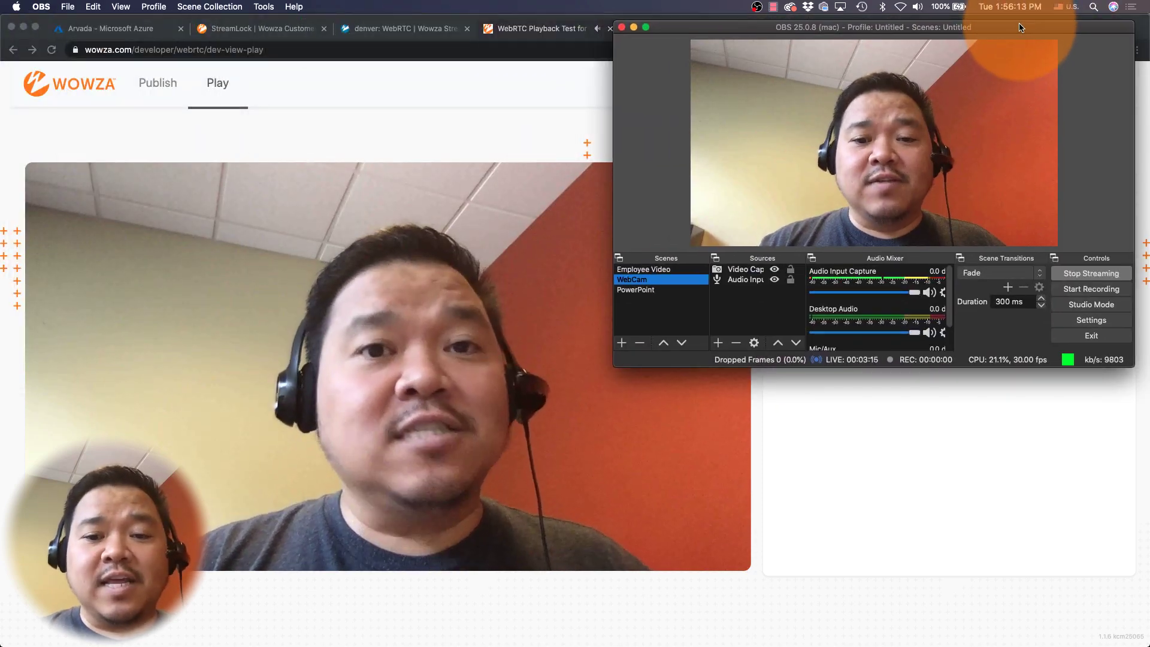